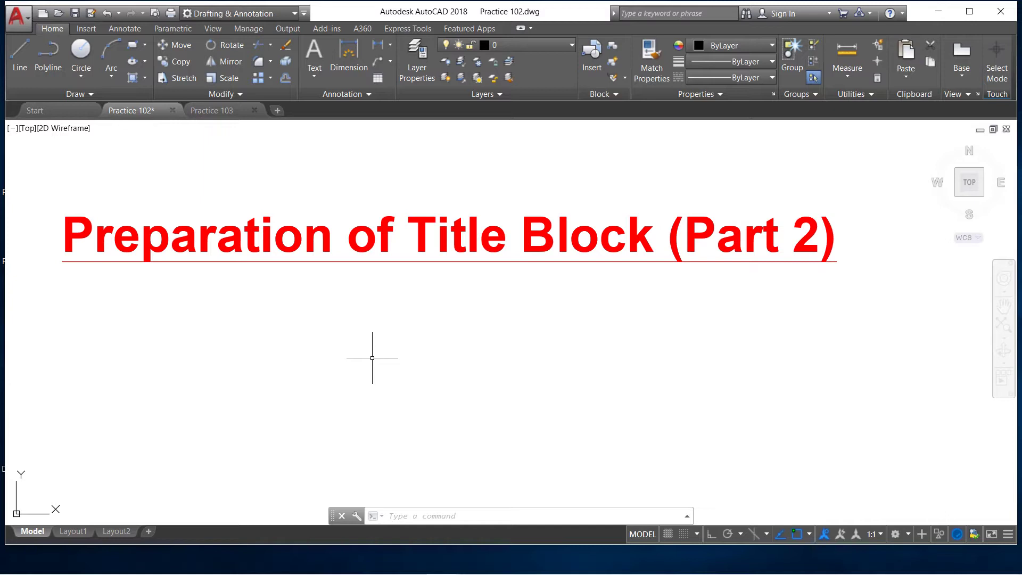
- Display the Layout1 paper-space sheet with its gridded viewport, glancing at the tab's shortcut menu
{"action": "scroll", "coordinate": [363, 199], "scroll_direction": "down", "scroll_amount": 2}
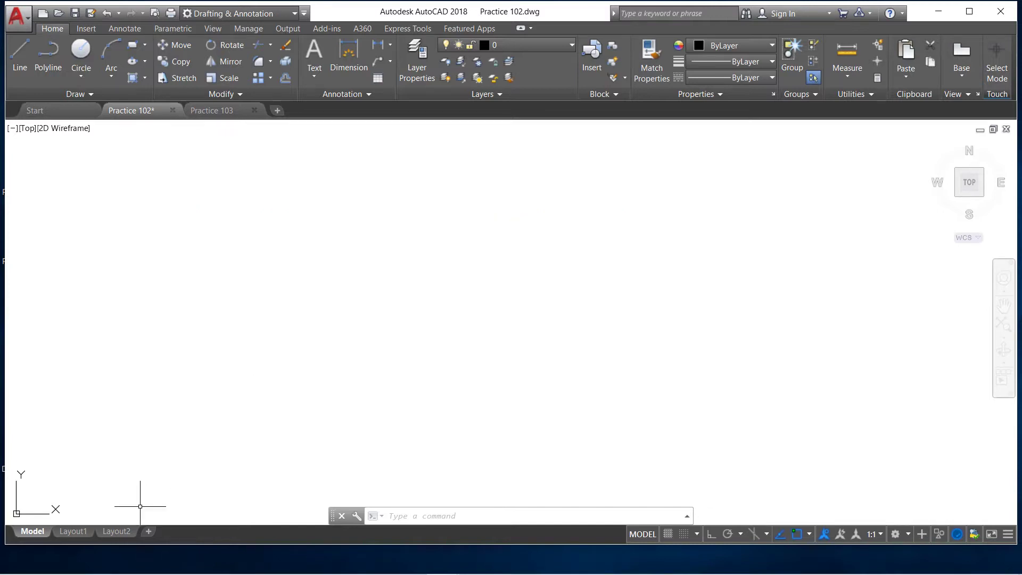
{"action": "left_click", "coordinate": [32, 530]}
{"action": "left_click", "coordinate": [74, 532]}
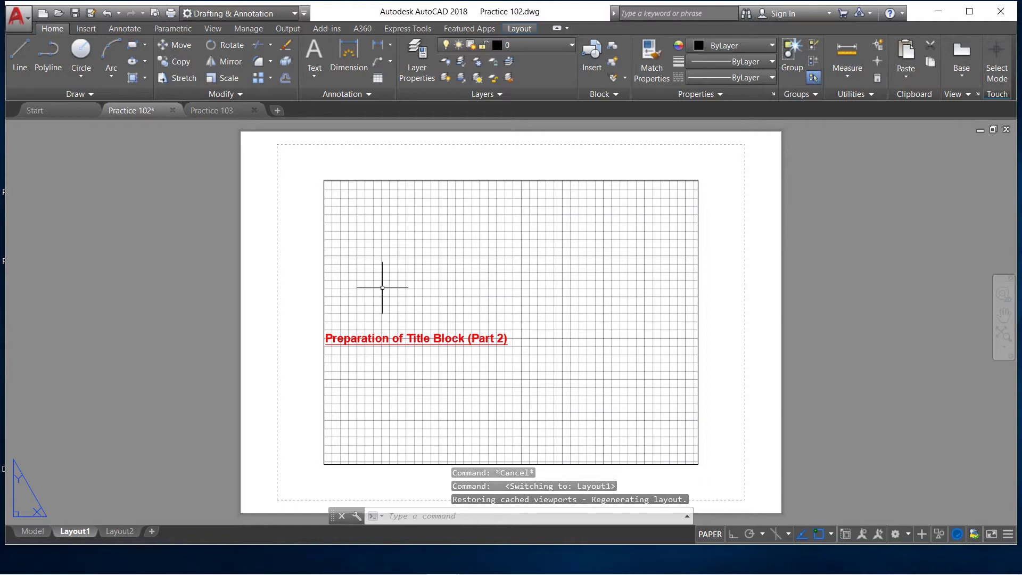
{"action": "scroll", "coordinate": [388, 367], "scroll_direction": "up", "scroll_amount": 1}
{"action": "scroll", "coordinate": [295, 351], "scroll_direction": "down", "scroll_amount": 1}
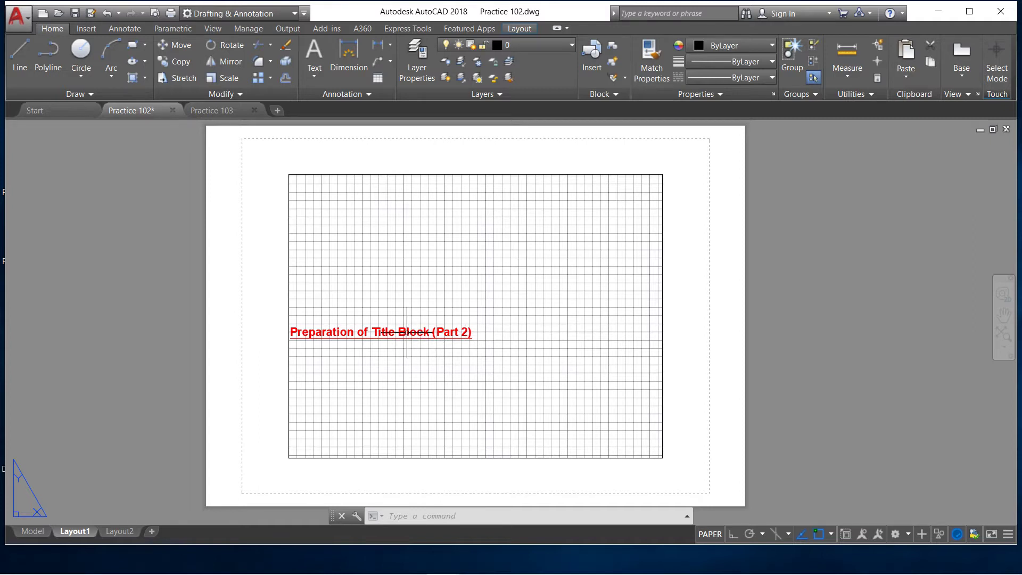
{"action": "mouse_move", "coordinate": [75, 532]}
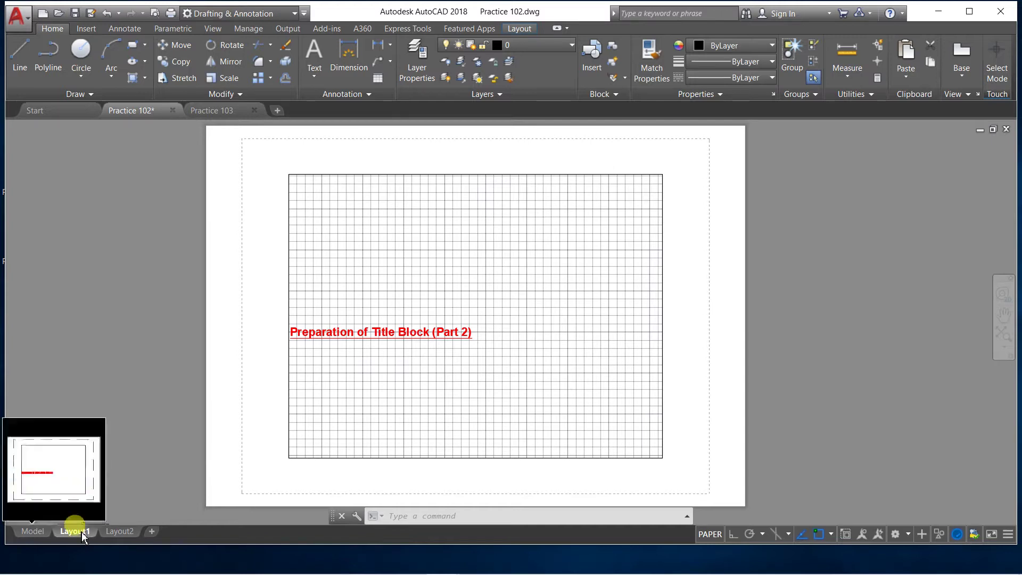
{"action": "right_click", "coordinate": [83, 532]}
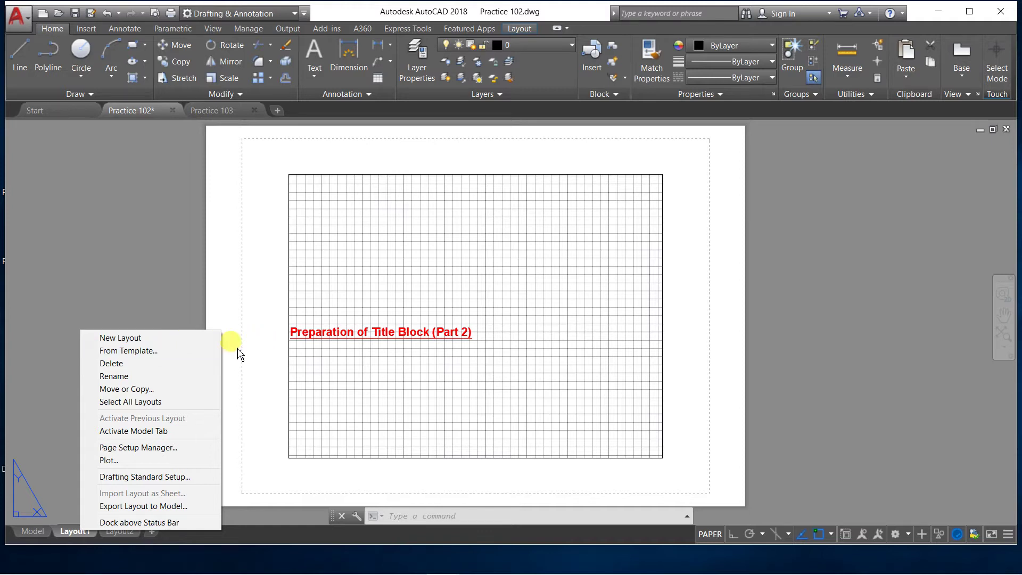
{"action": "left_click", "coordinate": [262, 357]}
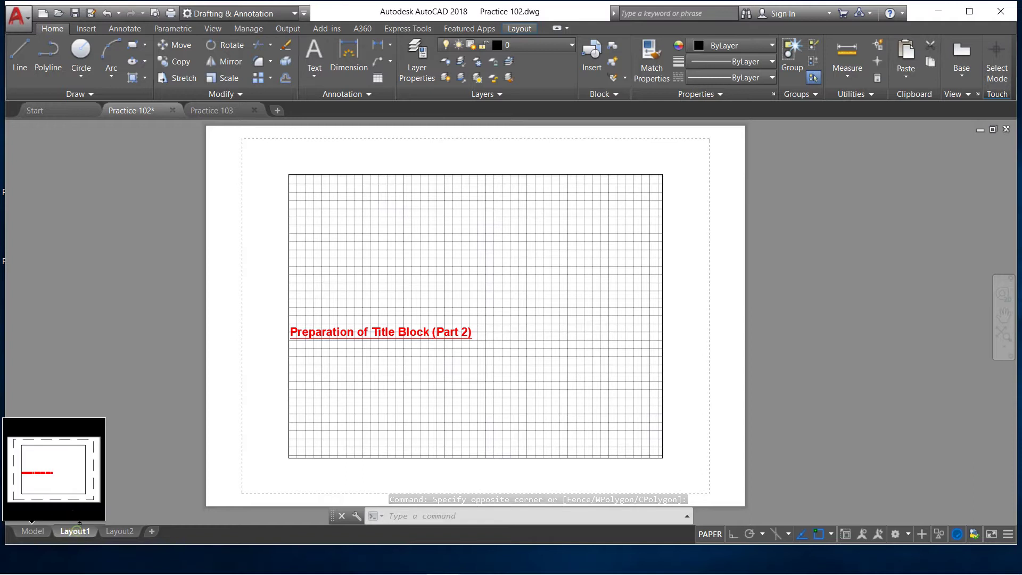
- Edit Layout1's page setup and try the HP LaserJet Professional P1102 printer
{"action": "right_click", "coordinate": [82, 529]}
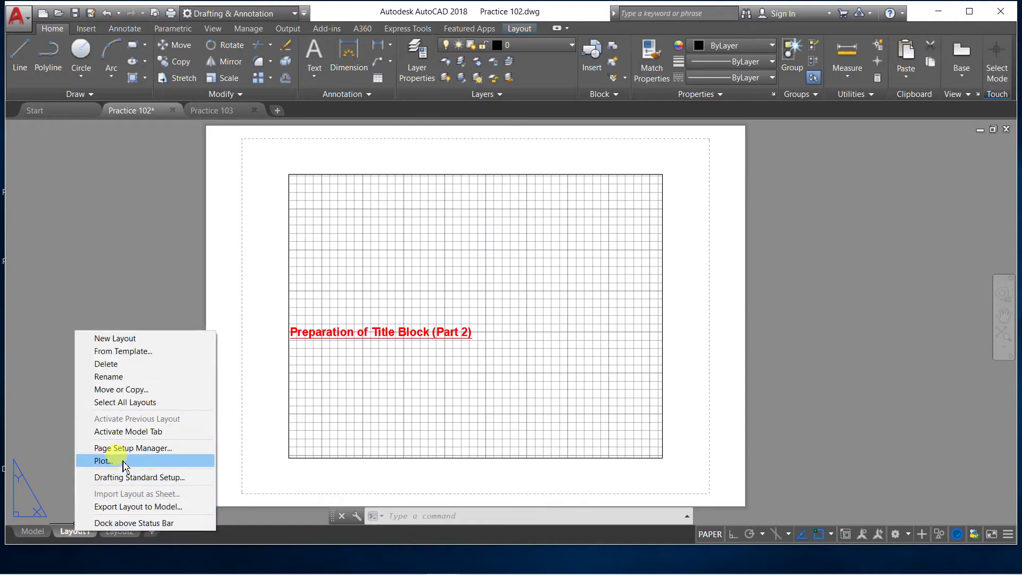
{"action": "left_click", "coordinate": [96, 448]}
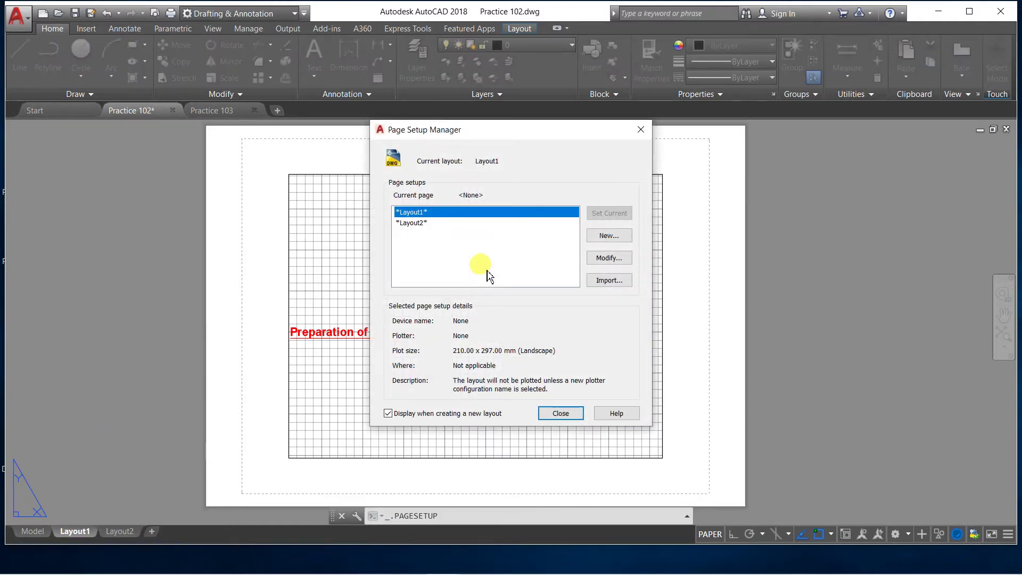
{"action": "left_click", "coordinate": [600, 263]}
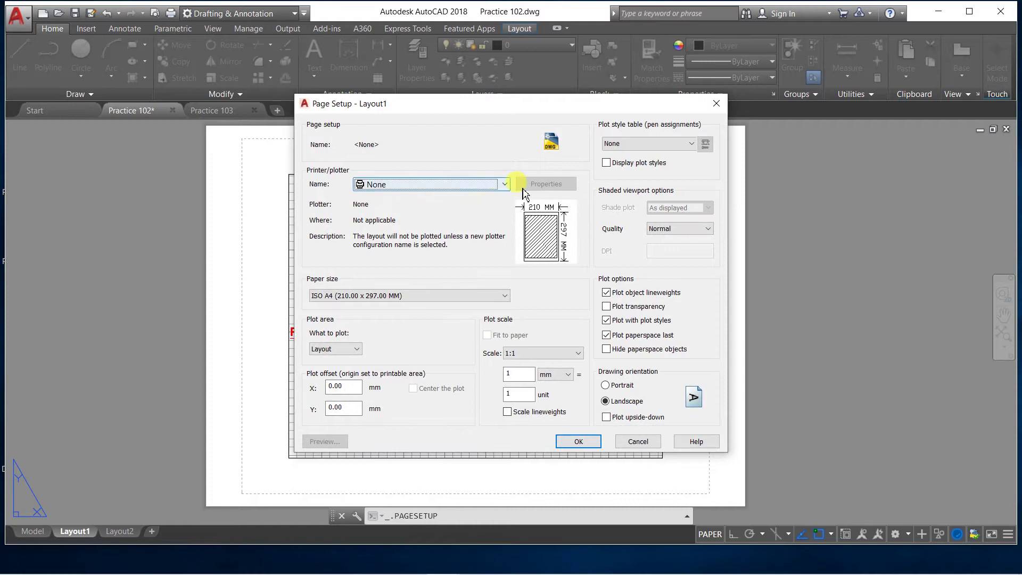
{"action": "left_click", "coordinate": [505, 185]}
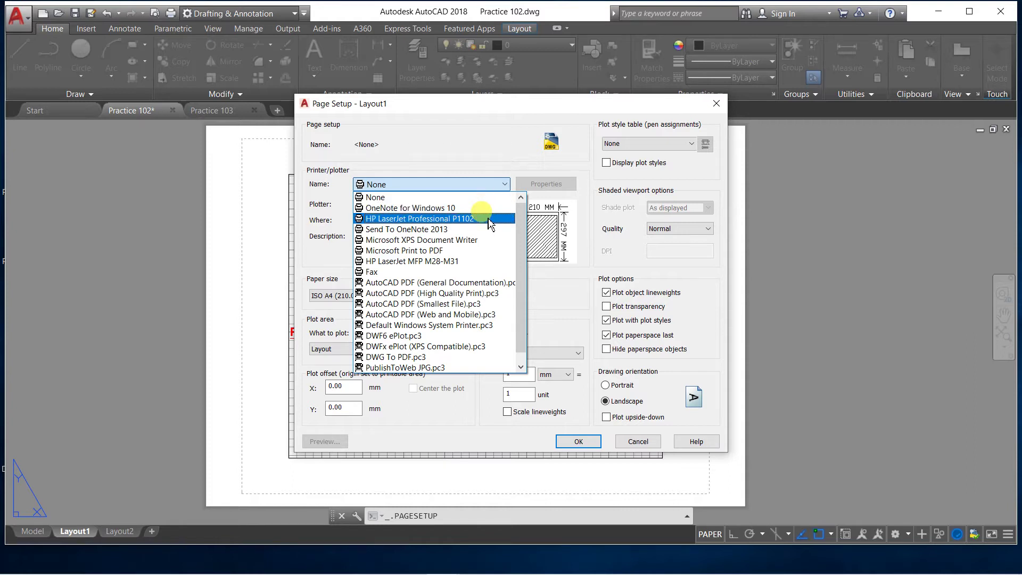
{"action": "left_click", "coordinate": [488, 218]}
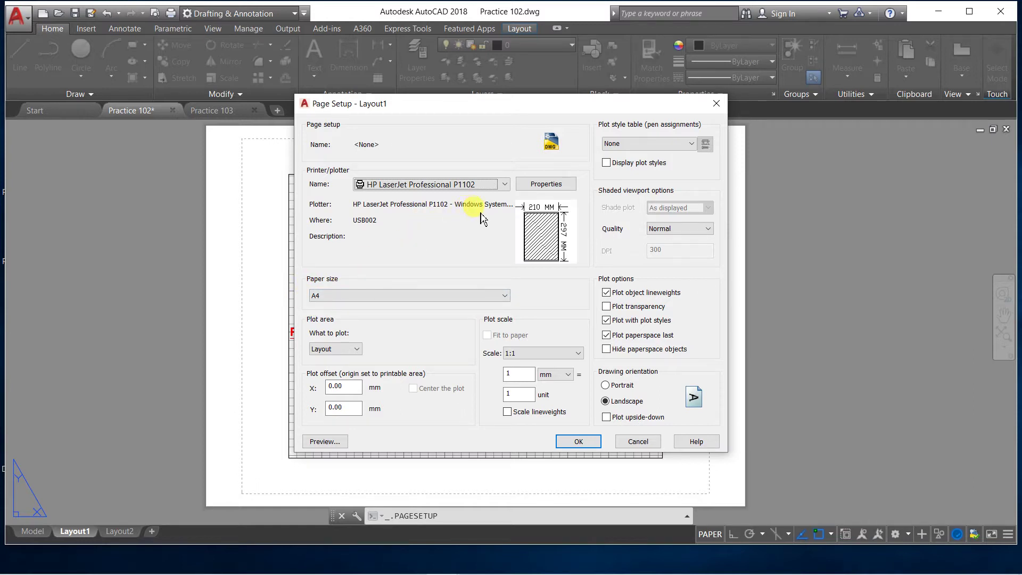
- Try Microsoft Print to PDF with A4 paper, then settle on the HP LaserJet MFP M28-M31
{"action": "left_click", "coordinate": [504, 184]}
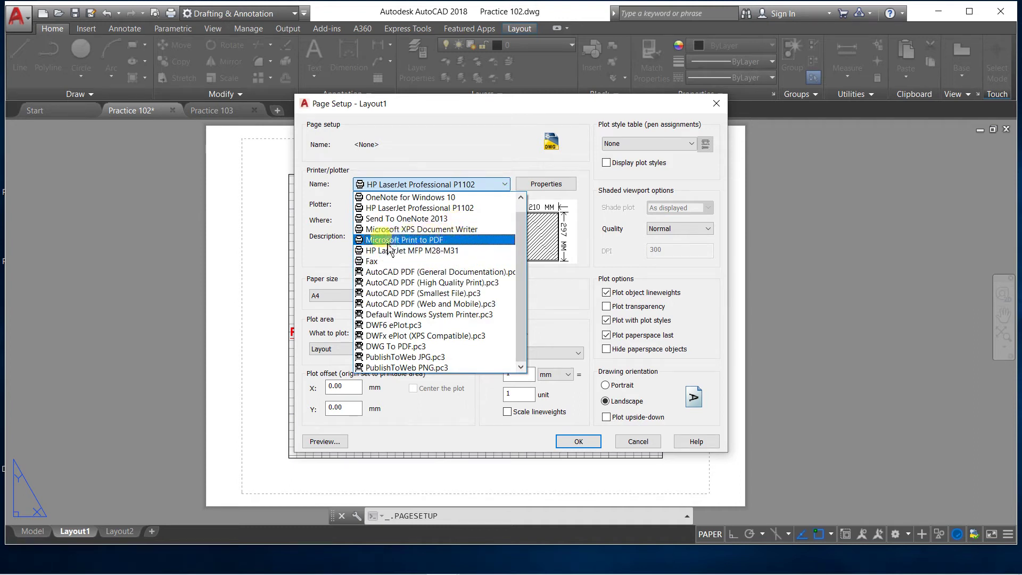
{"action": "left_click", "coordinate": [449, 241]}
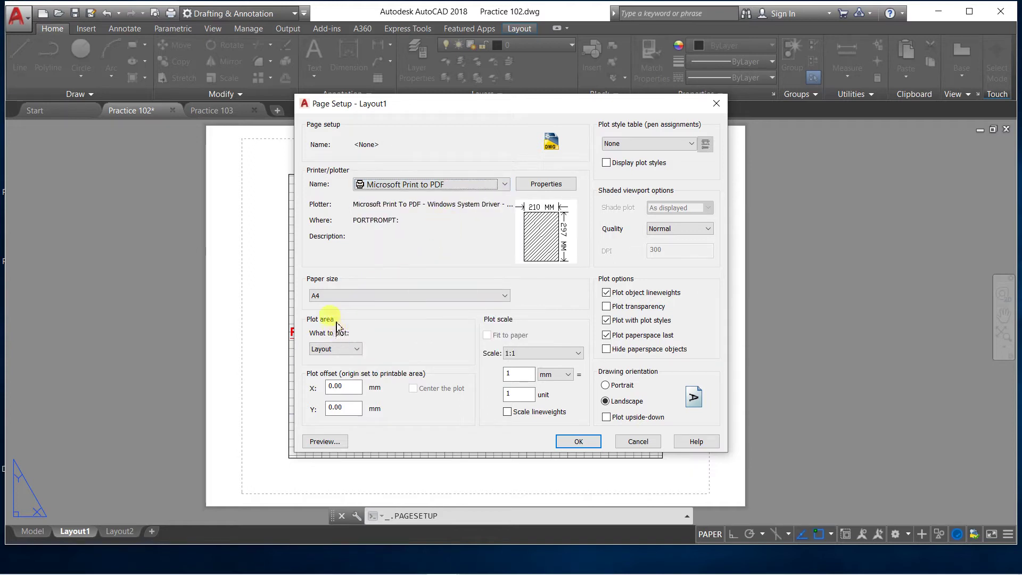
{"action": "left_click", "coordinate": [504, 297]}
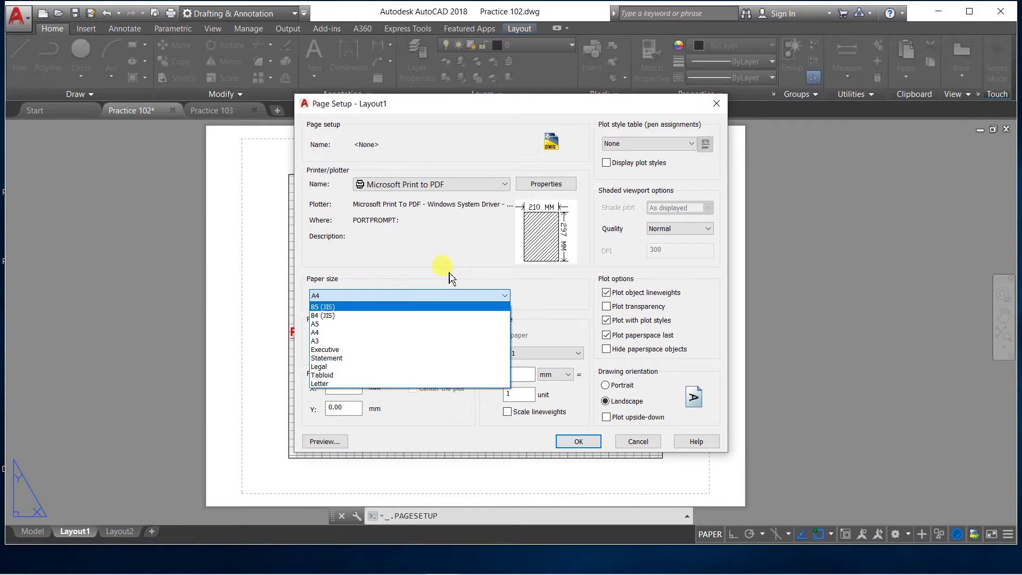
{"action": "left_click", "coordinate": [502, 192]}
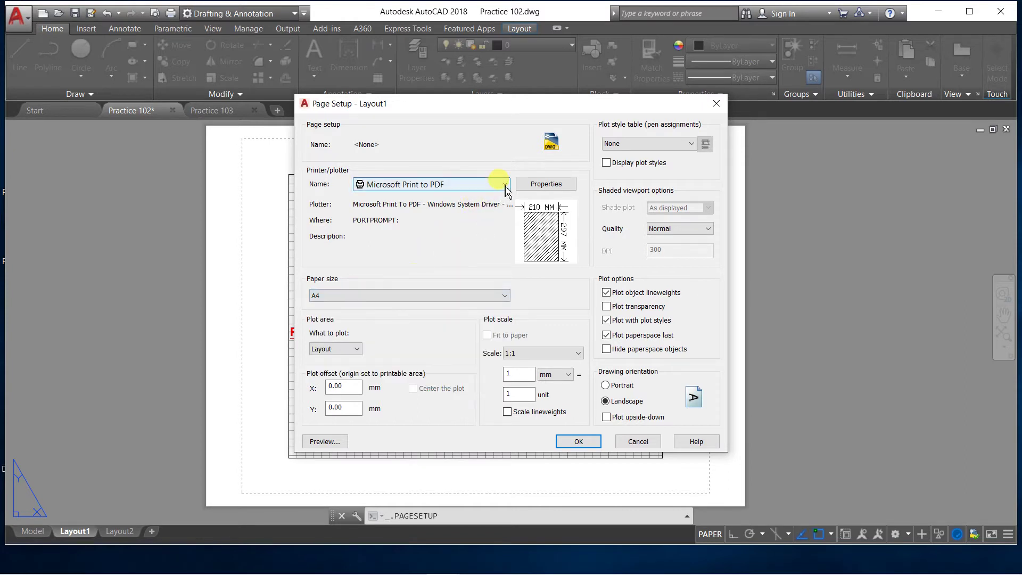
{"action": "left_click", "coordinate": [504, 185]}
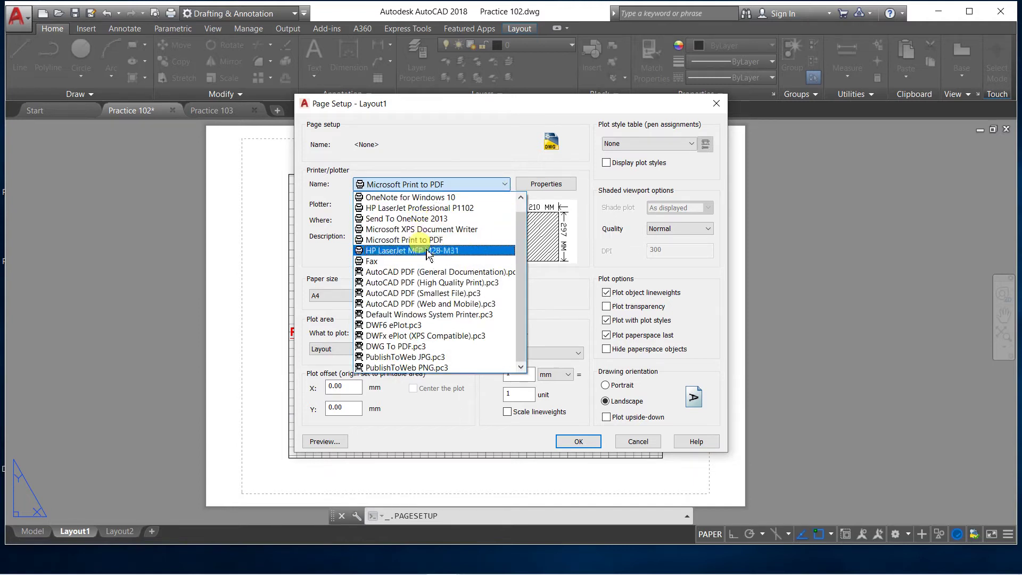
{"action": "left_click", "coordinate": [436, 251]}
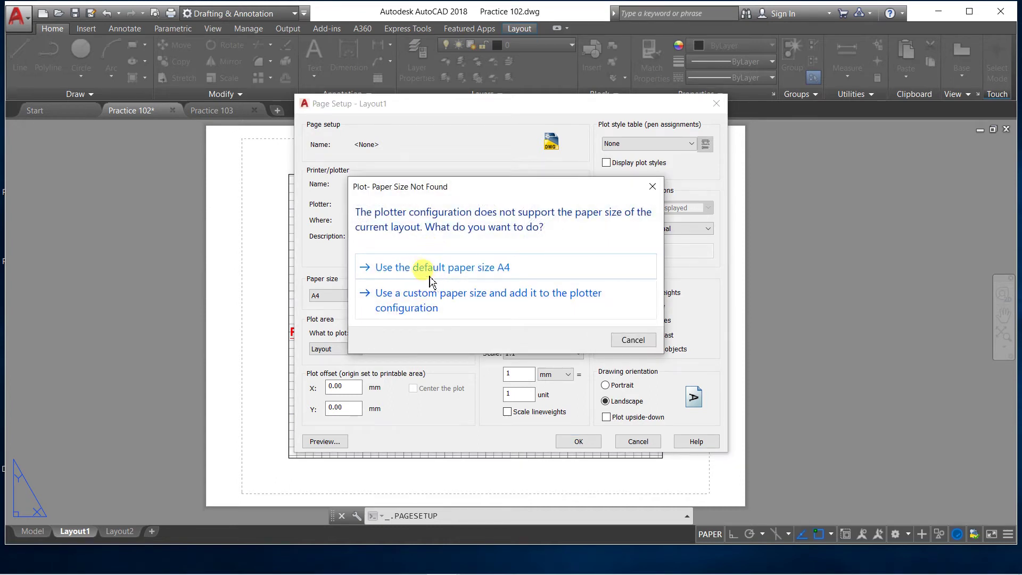
- Keep A4 paper in portrait orientation and save Layout1's page setup as 210.02 x 297.01 mm
{"action": "left_click", "coordinate": [425, 268]}
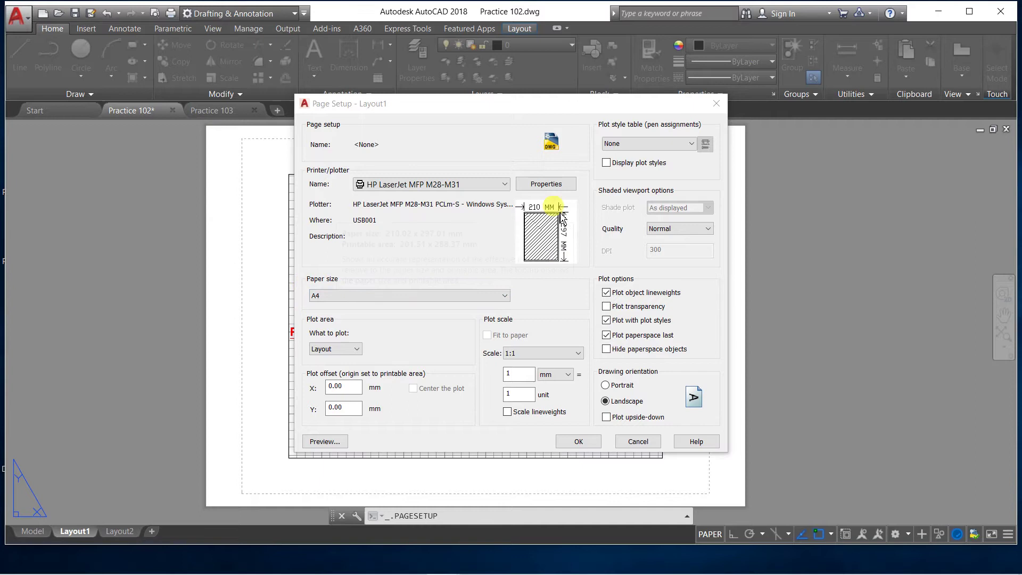
{"action": "left_click", "coordinate": [606, 386]}
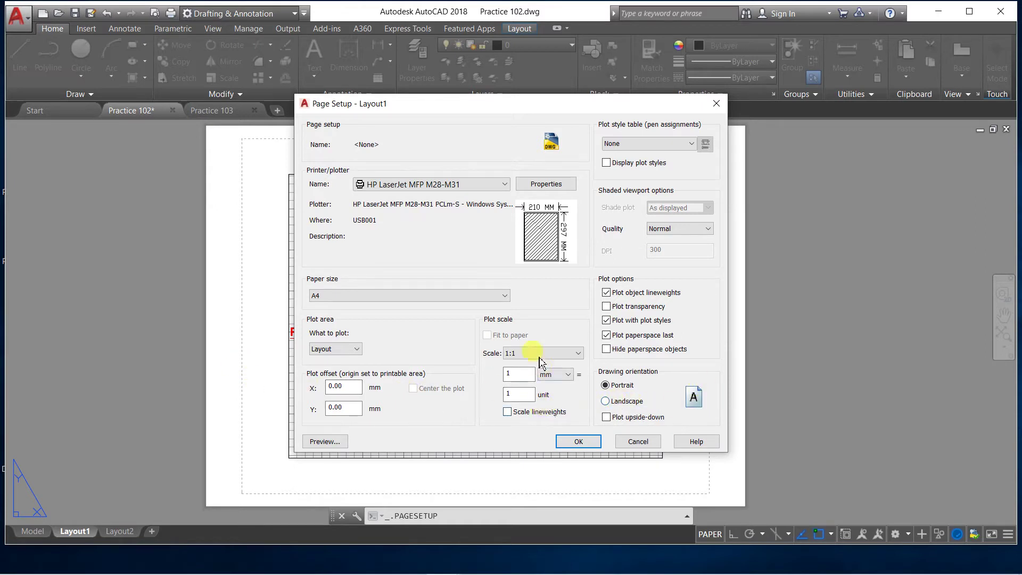
{"action": "left_click", "coordinate": [579, 444]}
{"action": "left_click", "coordinate": [579, 442]}
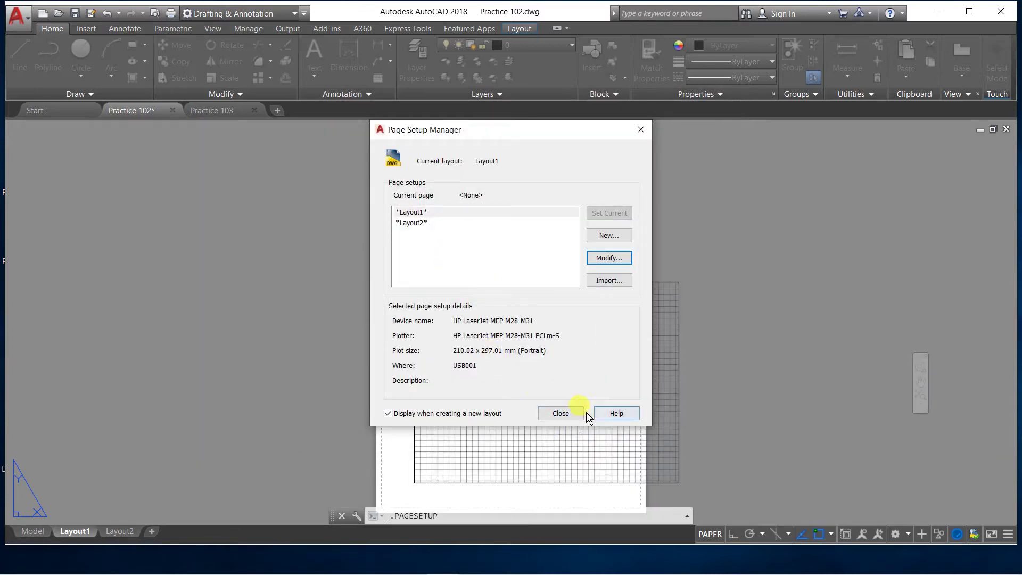
{"action": "left_click", "coordinate": [576, 415]}
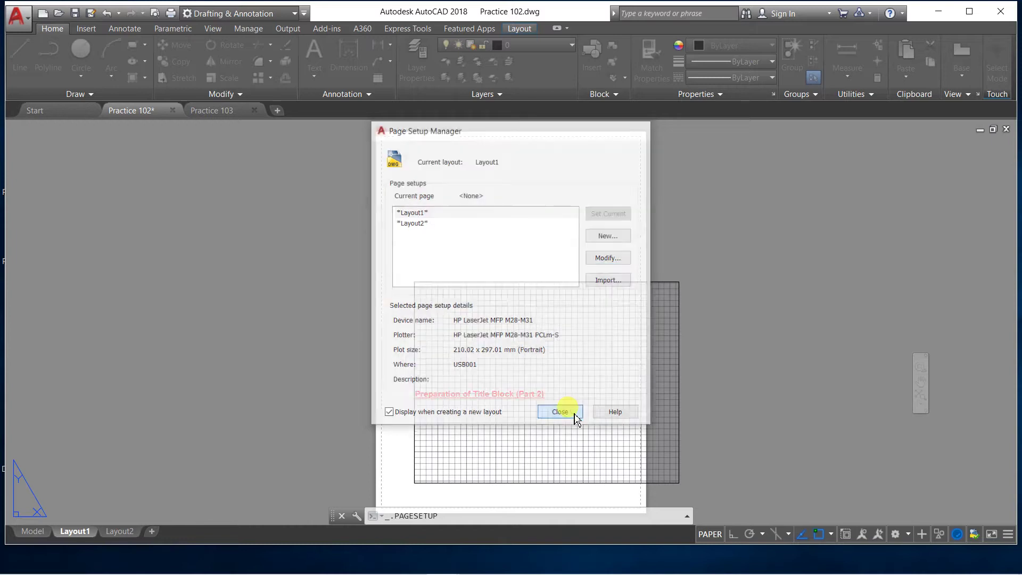
- Erase the gridded viewport from Layout1, leaving a blank A4 portrait sheet
{"action": "scroll", "coordinate": [494, 316], "scroll_direction": "down", "scroll_amount": 5}
{"action": "scroll", "coordinate": [486, 342], "scroll_direction": "up", "scroll_amount": 5}
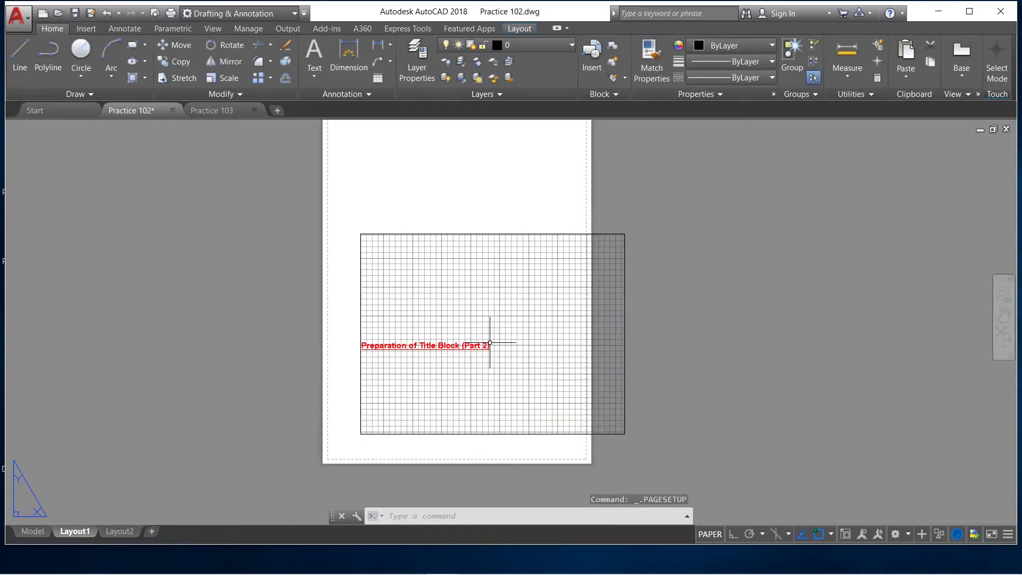
{"action": "scroll", "coordinate": [405, 223], "scroll_direction": "down", "scroll_amount": 2}
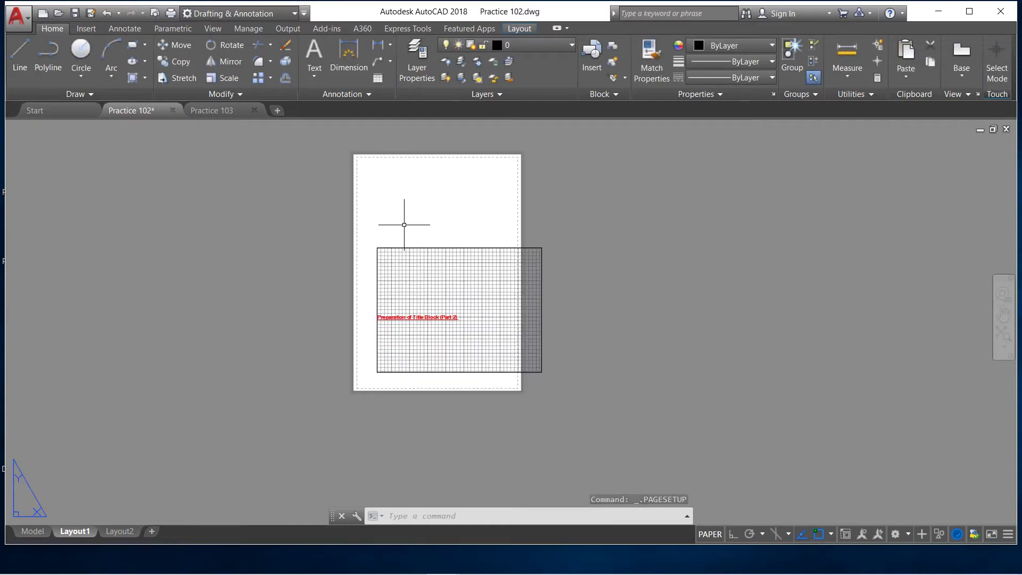
{"action": "left_click", "coordinate": [465, 248]}
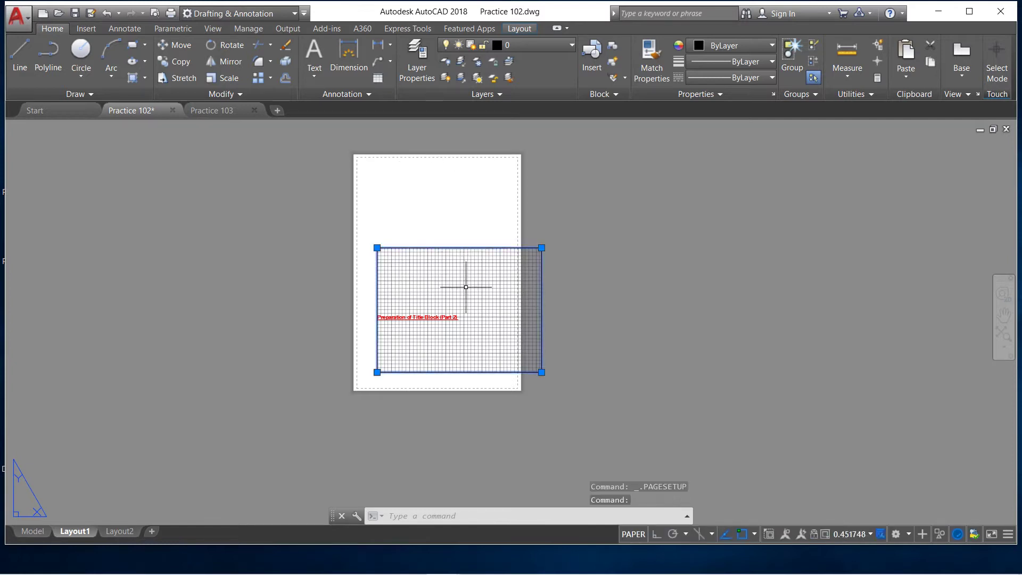
{"action": "key", "text": "Delete"}
{"action": "scroll", "coordinate": [420, 139], "scroll_direction": "up", "scroll_amount": 2}
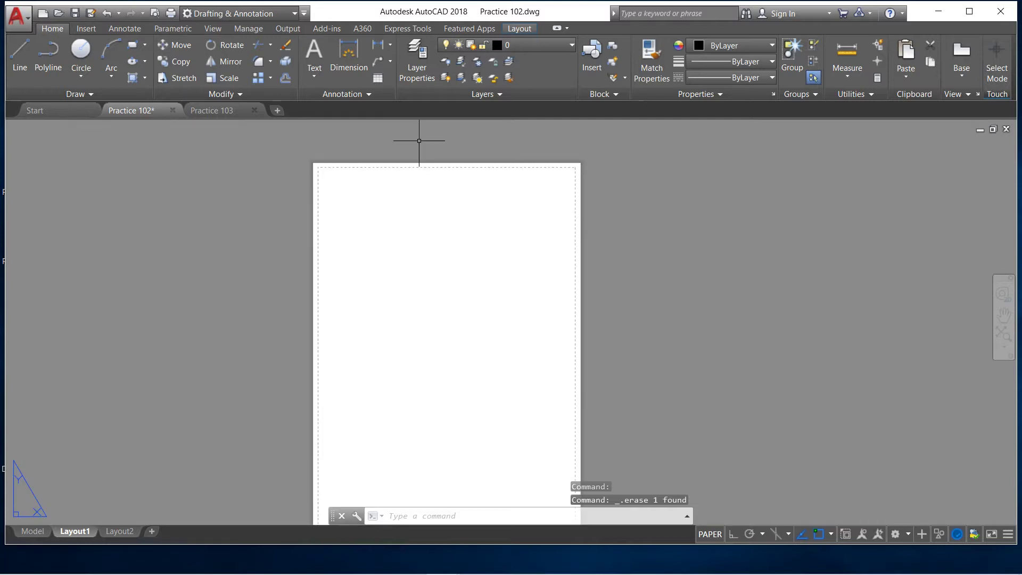
{"action": "scroll", "coordinate": [420, 142], "scroll_direction": "down", "scroll_amount": 2}
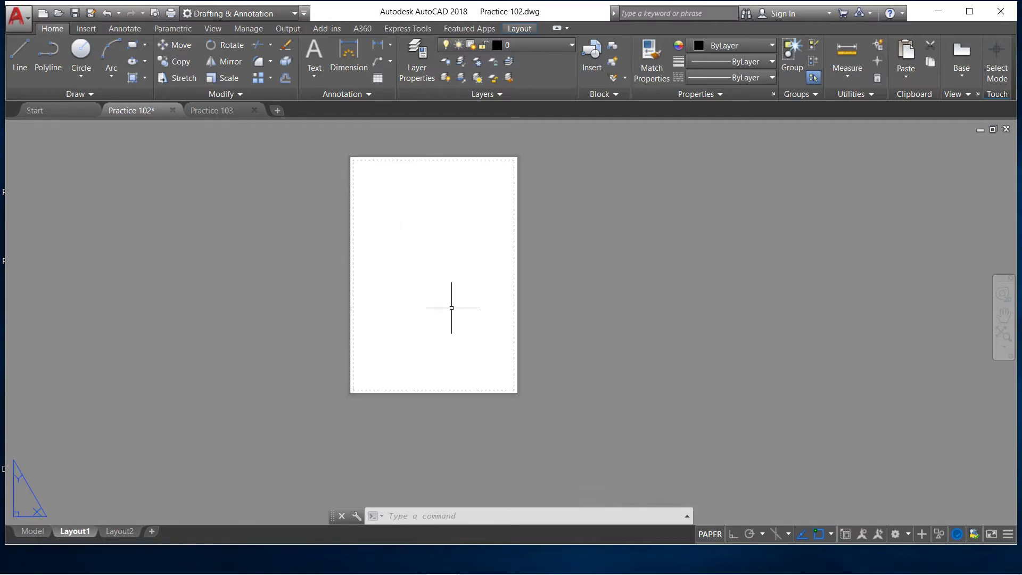
{"action": "left_click", "coordinate": [32, 531]}
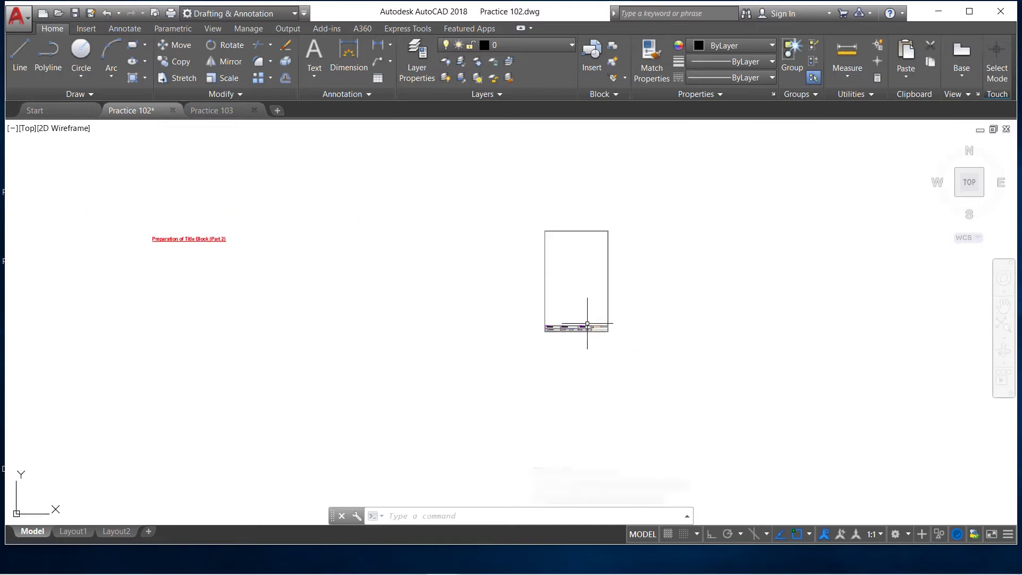
{"action": "scroll", "coordinate": [602, 335], "scroll_direction": "up", "scroll_amount": 4}
{"action": "scroll", "coordinate": [505, 299], "scroll_direction": "up", "scroll_amount": 2}
{"action": "scroll", "coordinate": [468, 297], "scroll_direction": "down", "scroll_amount": 2}
{"action": "scroll", "coordinate": [506, 309], "scroll_direction": "up", "scroll_amount": 2}
{"action": "scroll", "coordinate": [510, 316], "scroll_direction": "up", "scroll_amount": 2}
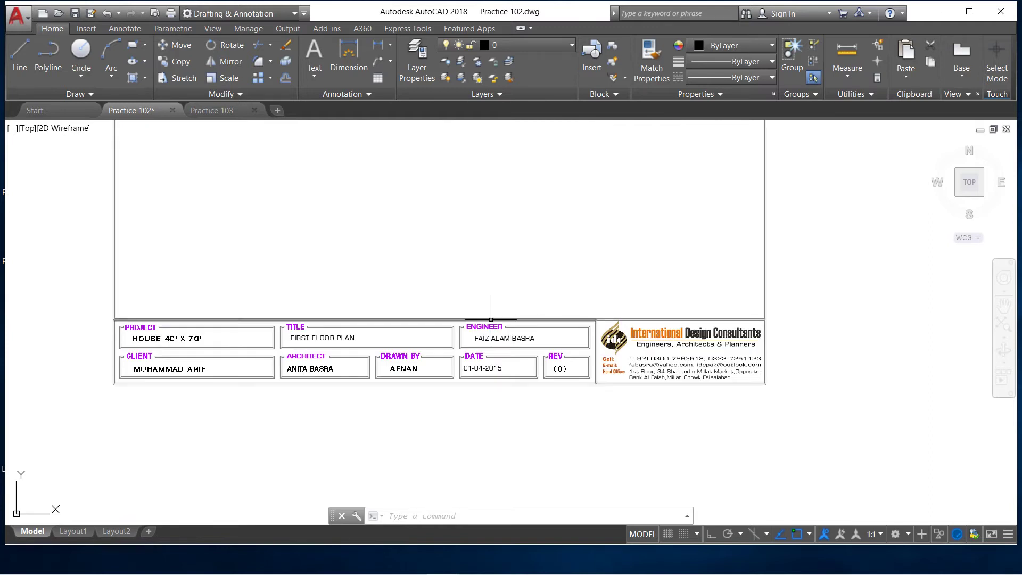
{"action": "scroll", "coordinate": [425, 319], "scroll_direction": "up", "scroll_amount": 4}
{"action": "scroll", "coordinate": [426, 319], "scroll_direction": "down", "scroll_amount": 2}
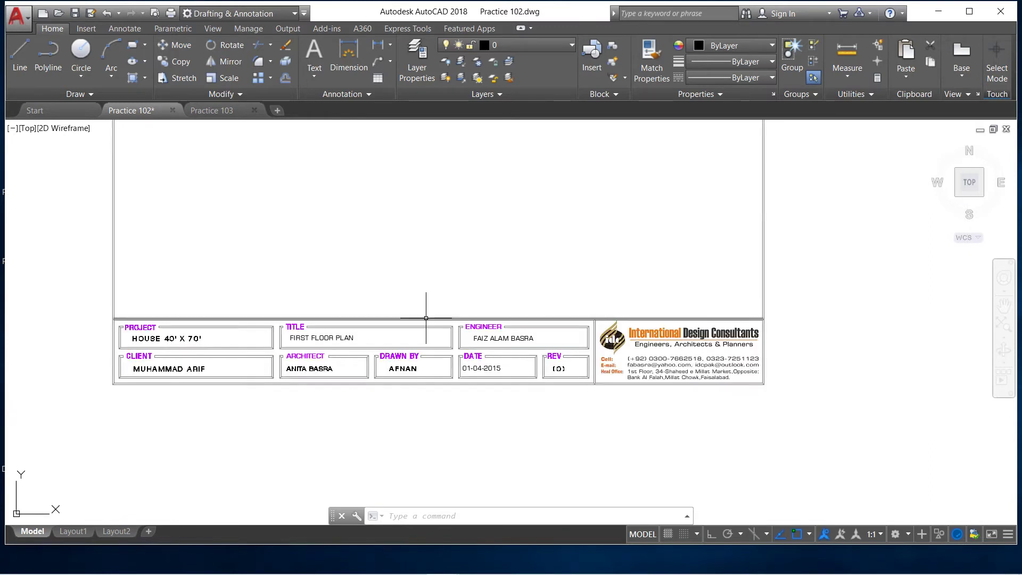
{"action": "scroll", "coordinate": [331, 399], "scroll_direction": "up", "scroll_amount": 2}
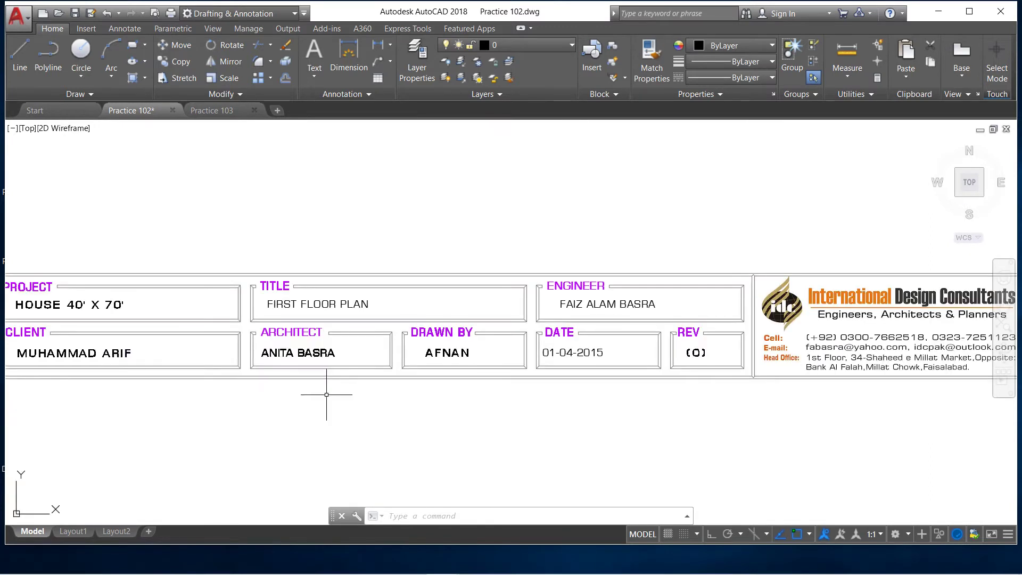
{"action": "scroll", "coordinate": [335, 391], "scroll_direction": "down", "scroll_amount": 2}
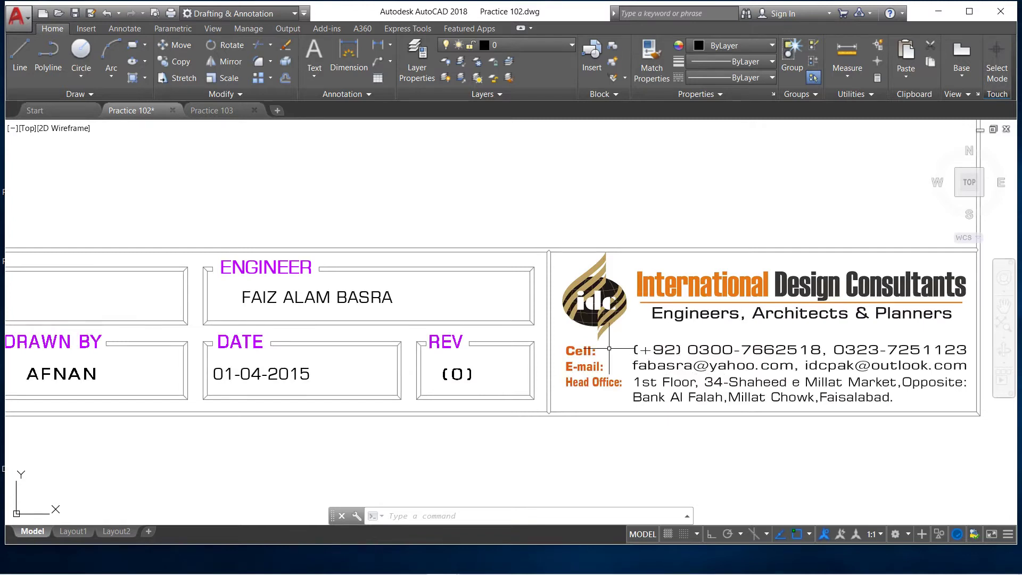
{"action": "scroll", "coordinate": [610, 332], "scroll_direction": "up", "scroll_amount": 1}
{"action": "scroll", "coordinate": [546, 328], "scroll_direction": "down", "scroll_amount": 1}
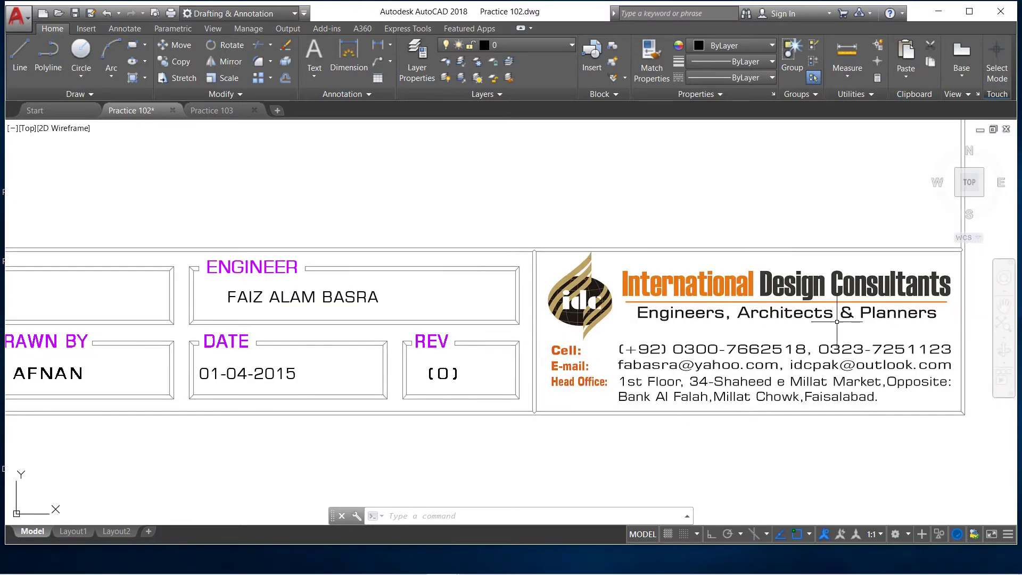
{"action": "scroll", "coordinate": [846, 349], "scroll_direction": "down", "scroll_amount": 4}
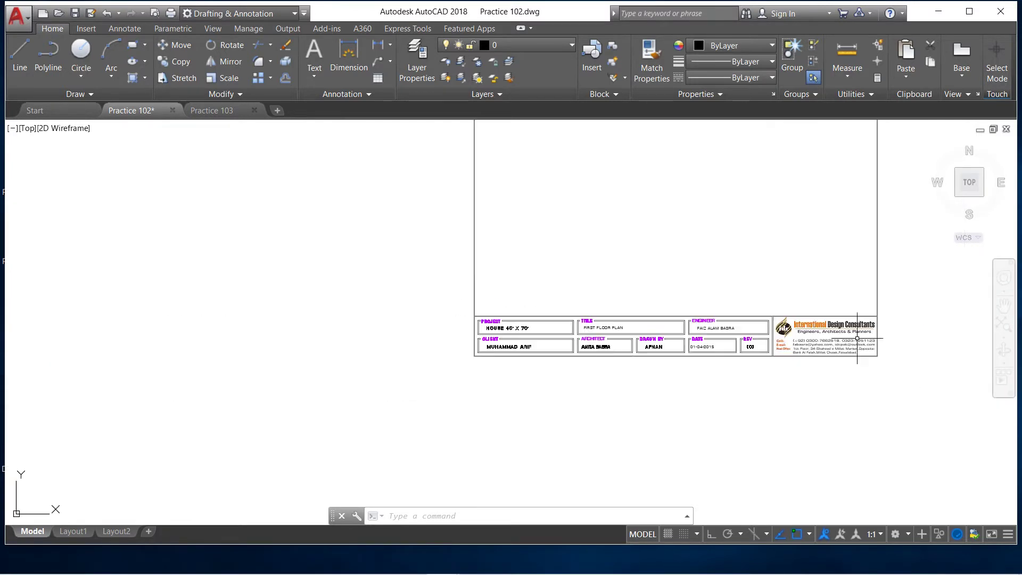
{"action": "scroll", "coordinate": [599, 337], "scroll_direction": "up", "scroll_amount": 3}
{"action": "scroll", "coordinate": [384, 335], "scroll_direction": "up", "scroll_amount": 2}
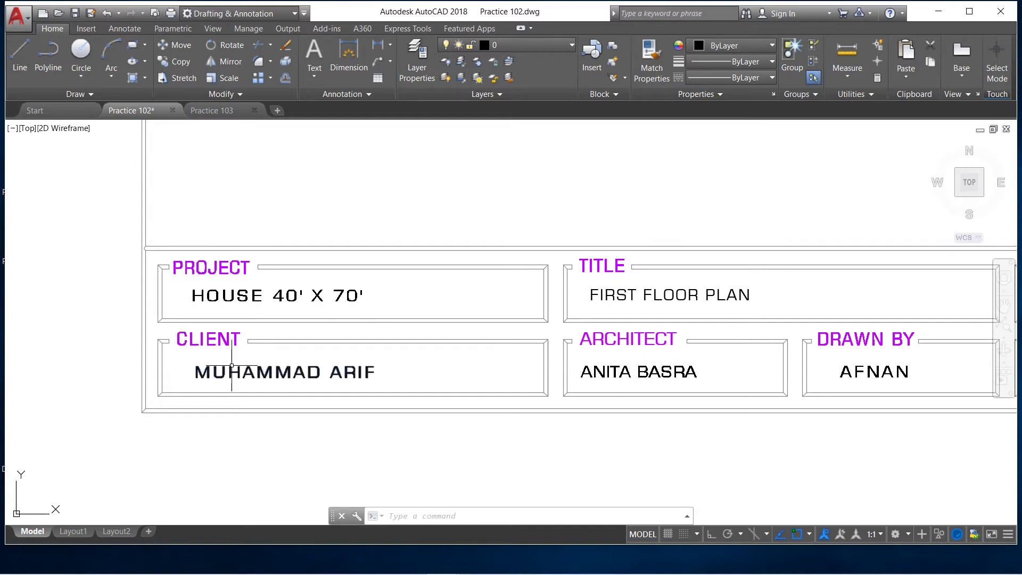
{"action": "scroll", "coordinate": [232, 366], "scroll_direction": "down", "scroll_amount": 2}
{"action": "scroll", "coordinate": [271, 367], "scroll_direction": "down", "scroll_amount": 2}
{"action": "scroll", "coordinate": [526, 350], "scroll_direction": "up", "scroll_amount": 2}
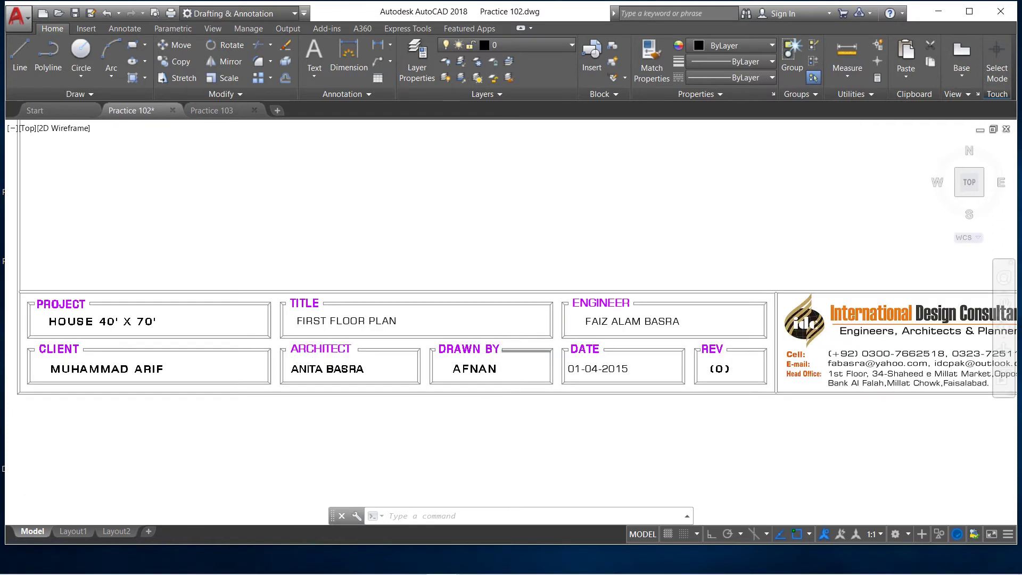
{"action": "scroll", "coordinate": [506, 350], "scroll_direction": "up", "scroll_amount": 2}
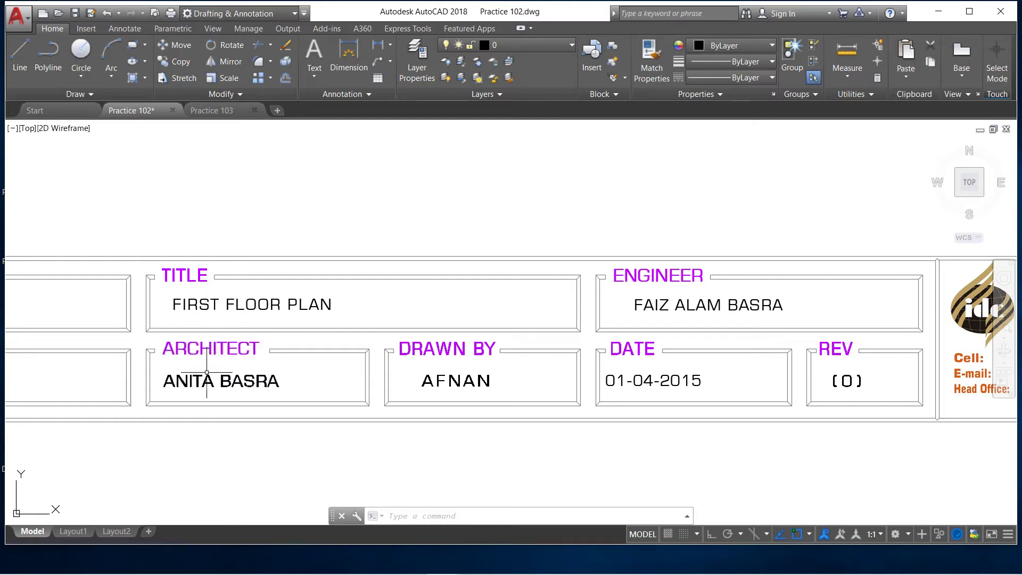
{"action": "scroll", "coordinate": [427, 362], "scroll_direction": "down", "scroll_amount": 1}
{"action": "scroll", "coordinate": [304, 358], "scroll_direction": "down", "scroll_amount": 3}
{"action": "scroll", "coordinate": [324, 364], "scroll_direction": "up", "scroll_amount": 4}
{"action": "scroll", "coordinate": [324, 364], "scroll_direction": "up", "scroll_amount": 3}
{"action": "scroll", "coordinate": [314, 359], "scroll_direction": "down", "scroll_amount": 3}
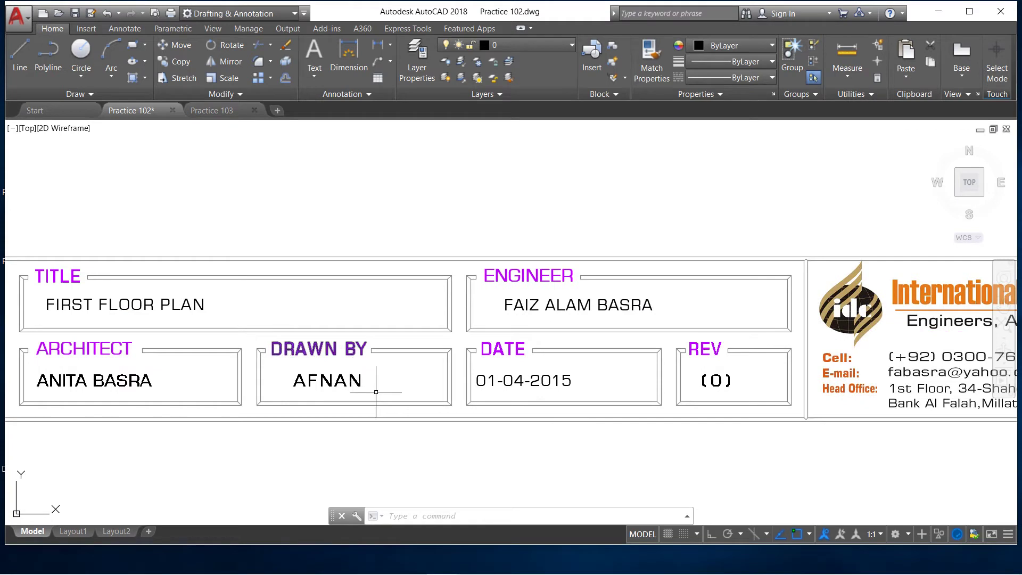
{"action": "scroll", "coordinate": [320, 375], "scroll_direction": "down", "scroll_amount": 3}
{"action": "scroll", "coordinate": [367, 380], "scroll_direction": "up", "scroll_amount": 3}
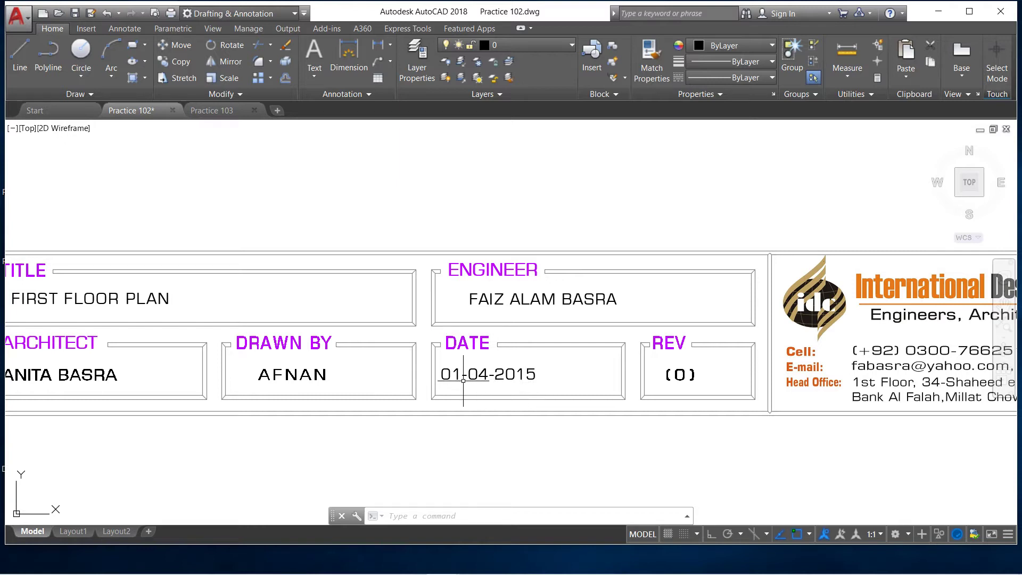
{"action": "scroll", "coordinate": [658, 376], "scroll_direction": "down", "scroll_amount": 3}
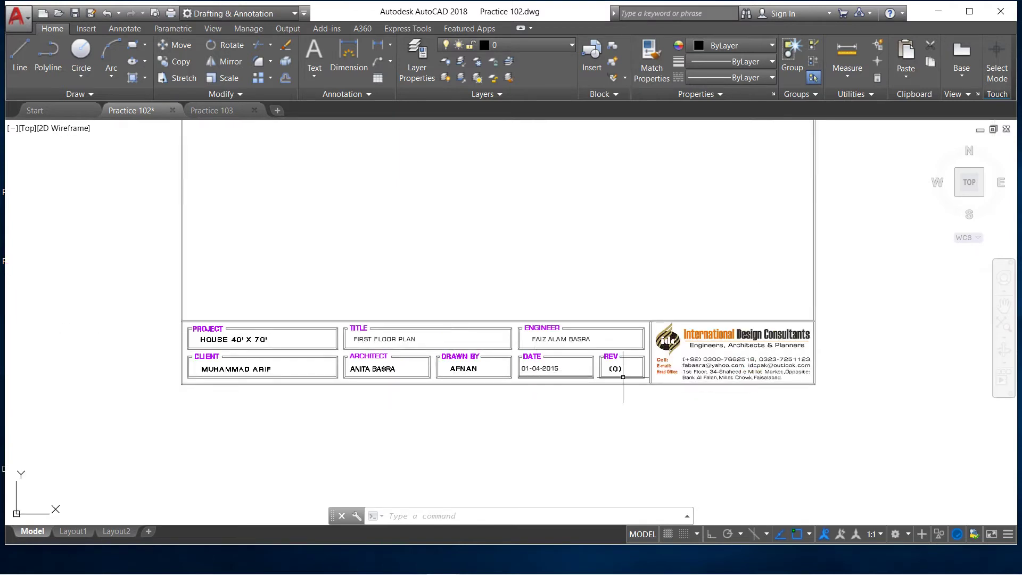
{"action": "scroll", "coordinate": [622, 376], "scroll_direction": "up", "scroll_amount": 3}
{"action": "scroll", "coordinate": [602, 344], "scroll_direction": "down", "scroll_amount": 1}
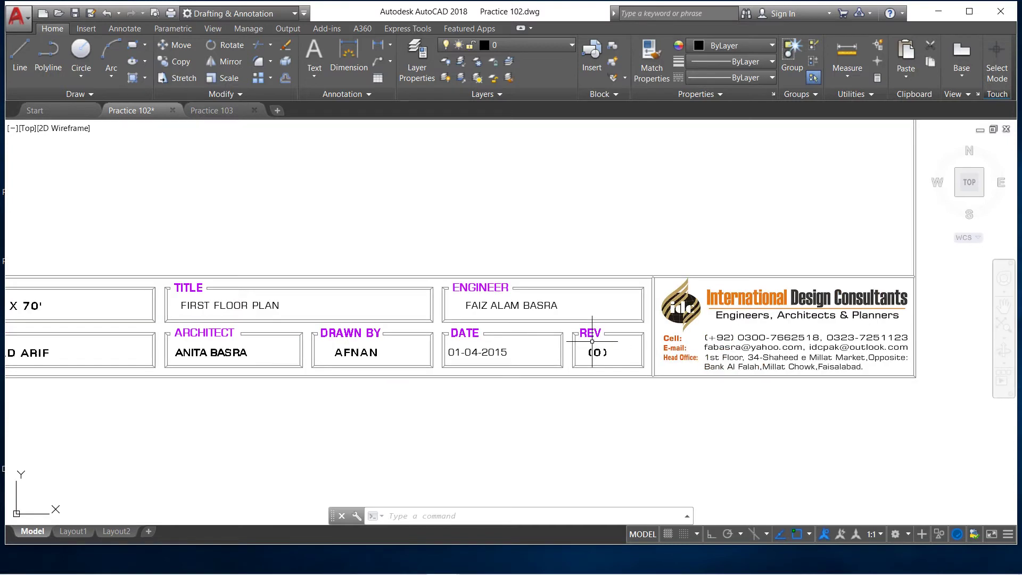
{"action": "scroll", "coordinate": [592, 341], "scroll_direction": "down", "scroll_amount": 3}
{"action": "scroll", "coordinate": [592, 343], "scroll_direction": "up", "scroll_amount": 2}
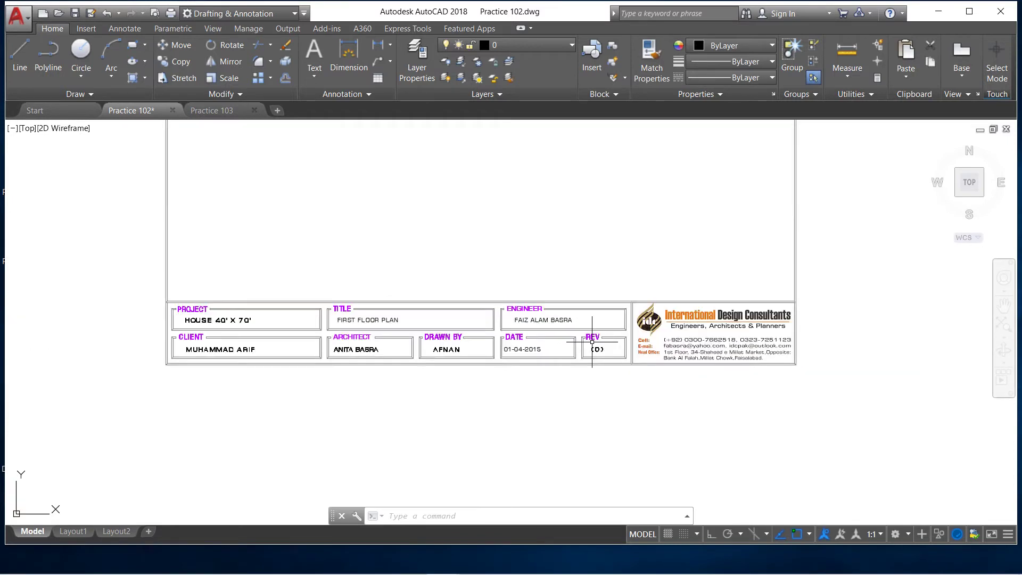
{"action": "scroll", "coordinate": [520, 320], "scroll_direction": "down", "scroll_amount": 2}
{"action": "scroll", "coordinate": [490, 335], "scroll_direction": "down", "scroll_amount": 3}
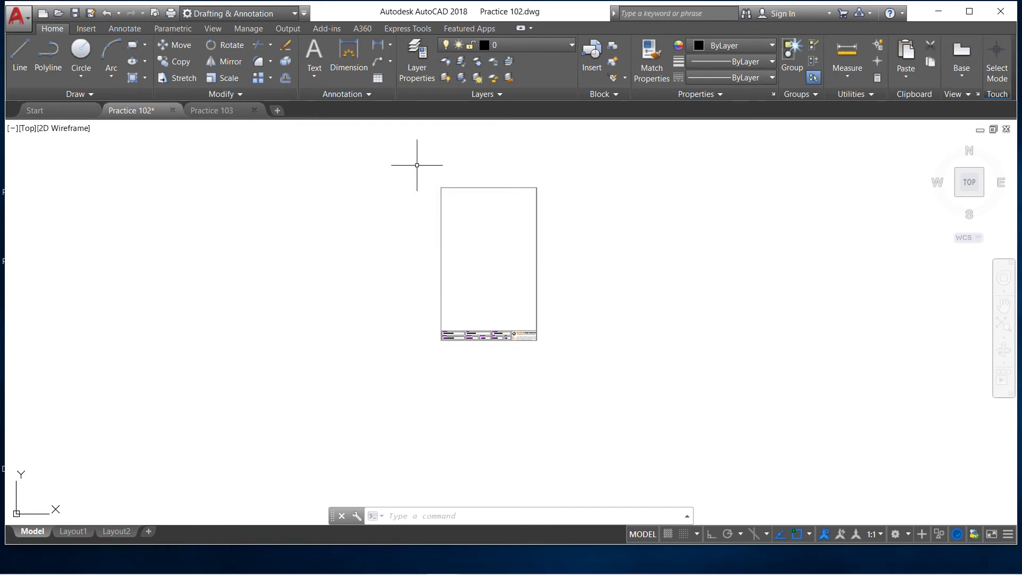
- Window-select the whole title-block sheet in model space and copy it to the clipboard
{"action": "left_click", "coordinate": [416, 165]}
{"action": "left_click", "coordinate": [566, 373]}
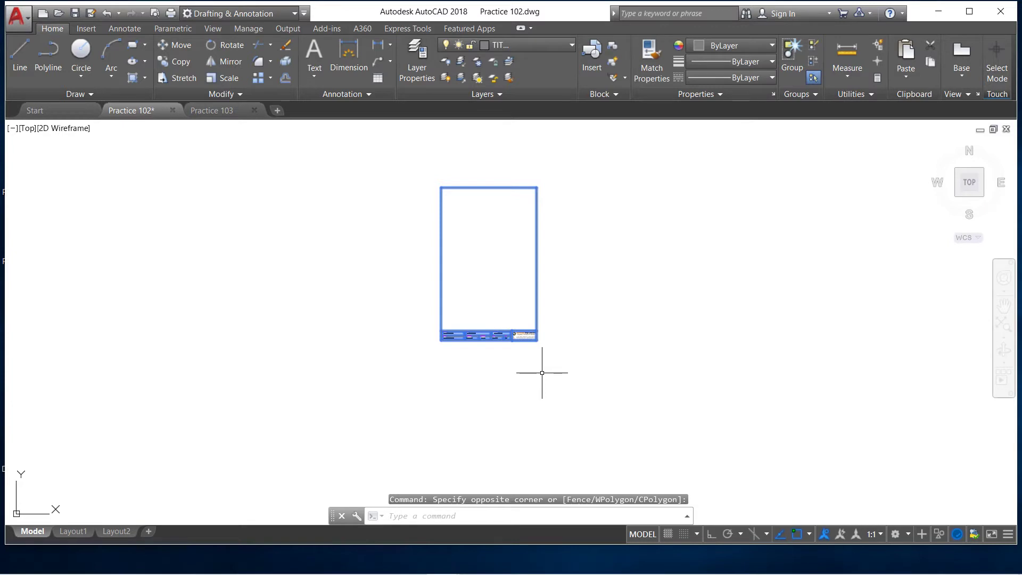
{"action": "key", "text": "ctrl+c"}
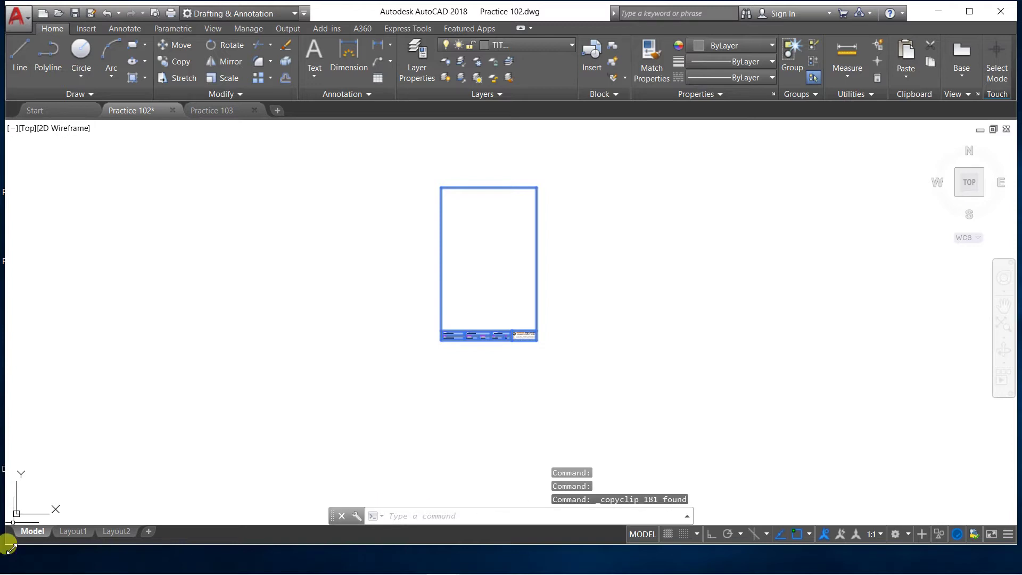
- Paste the title-block sheet onto Layout1 at the lower-left of the A4 paper
{"action": "left_click", "coordinate": [72, 533]}
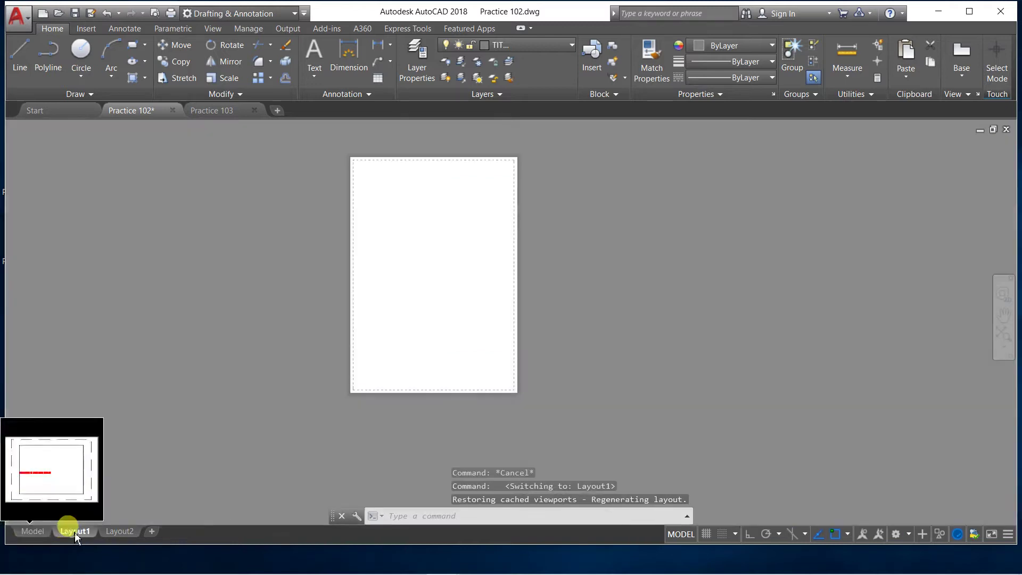
{"action": "right_click", "coordinate": [406, 345]}
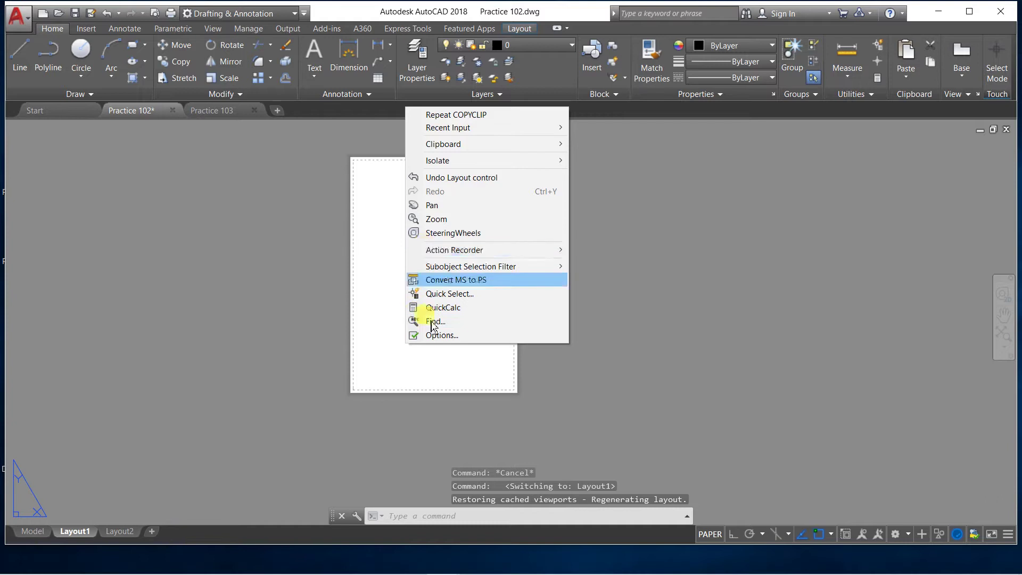
{"action": "left_click", "coordinate": [404, 380]}
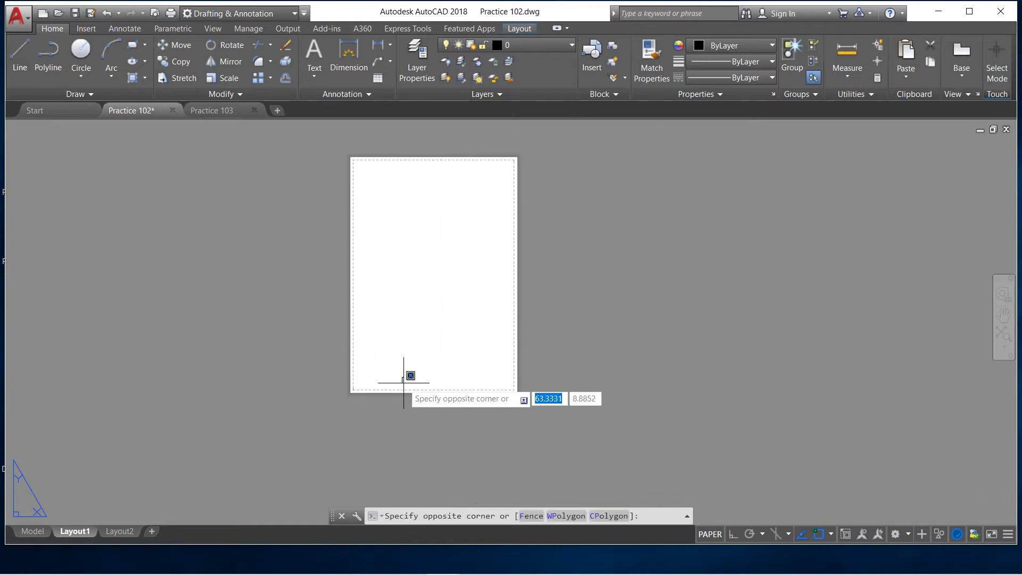
{"action": "key", "text": "Escape"}
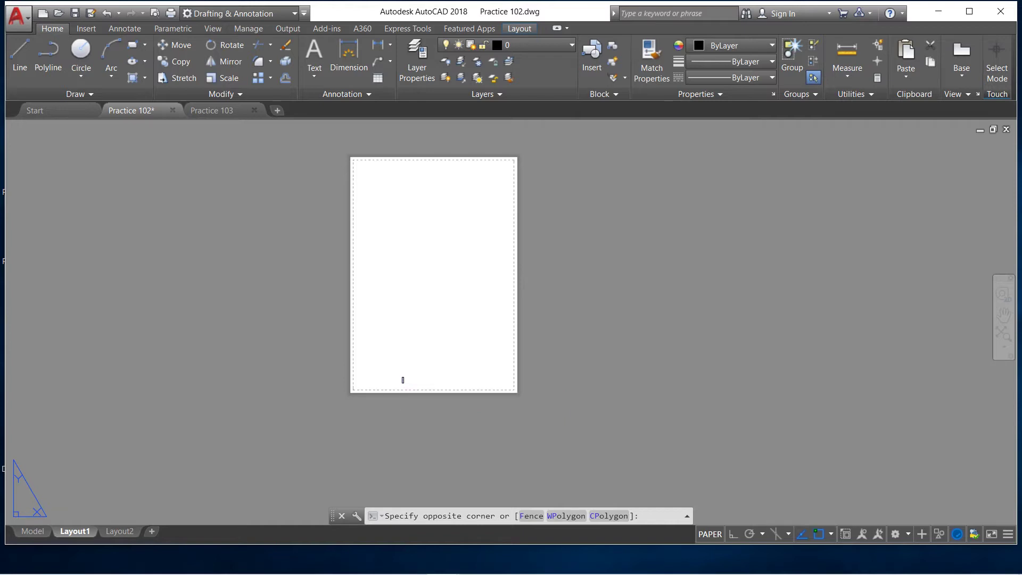
{"action": "key", "text": "ctrl+v"}
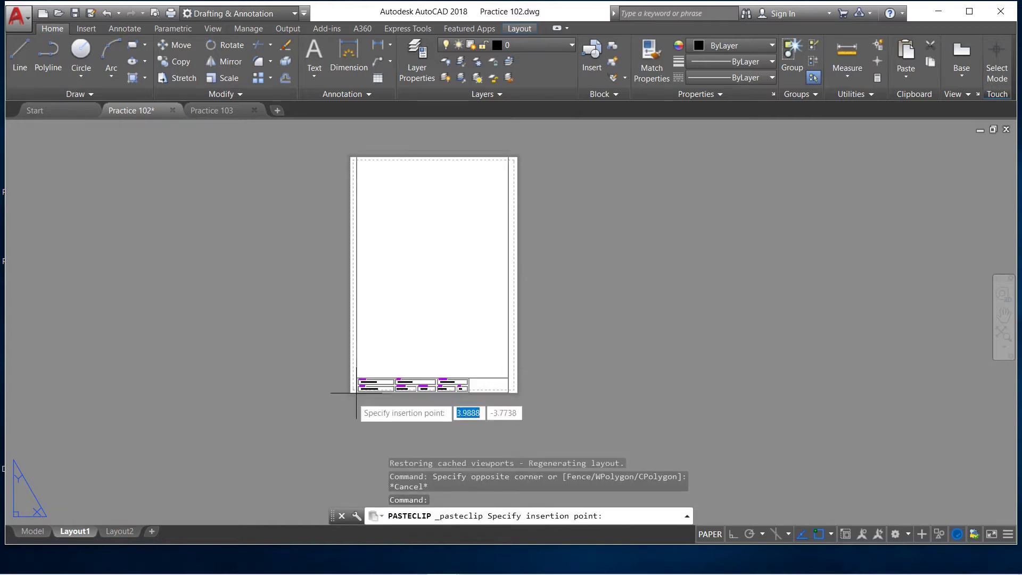
{"action": "scroll", "coordinate": [368, 371], "scroll_direction": "up", "scroll_amount": 3}
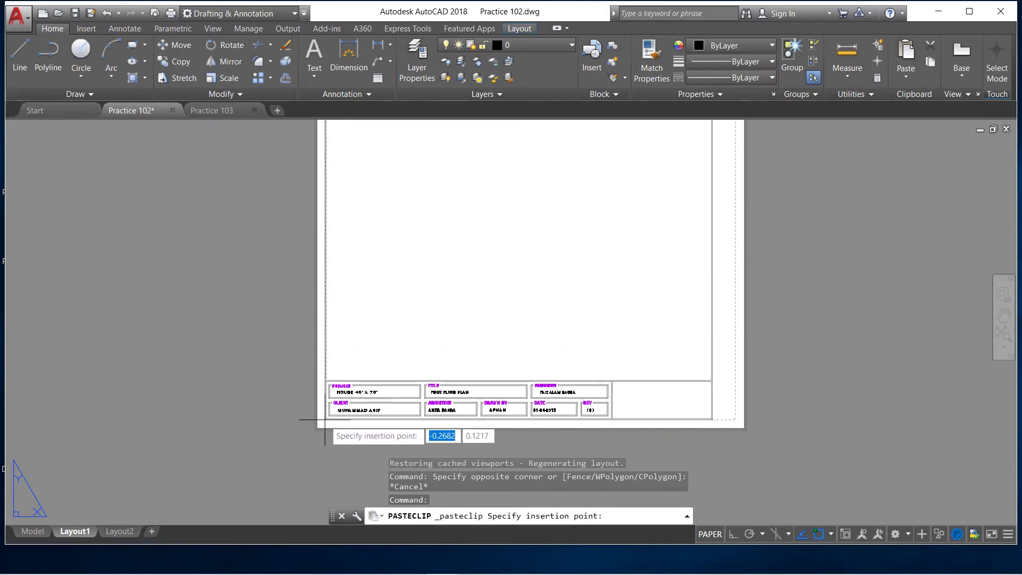
{"action": "left_click", "coordinate": [326, 420]}
{"action": "scroll", "coordinate": [356, 330], "scroll_direction": "down", "scroll_amount": 3}
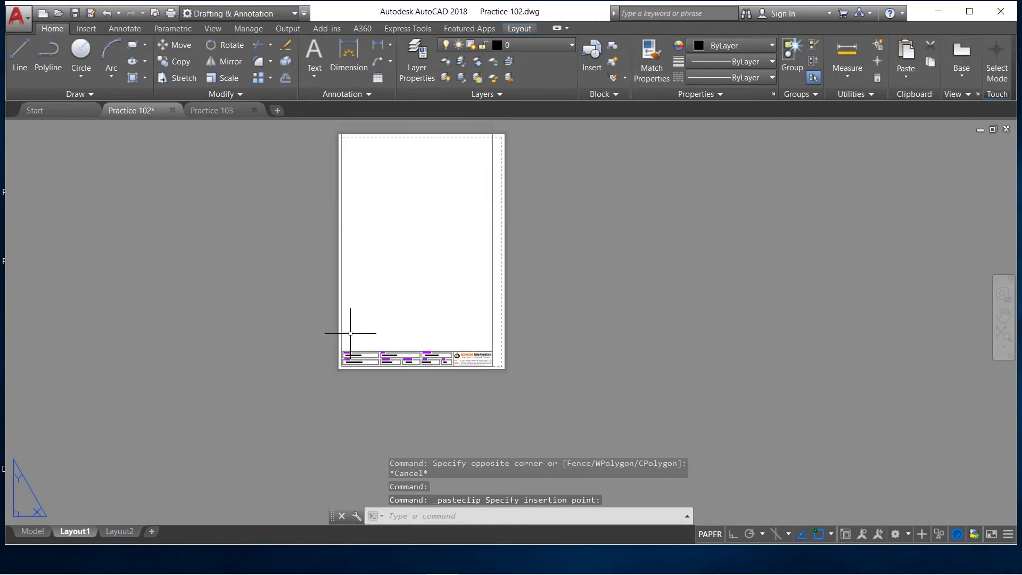
{"action": "scroll", "coordinate": [415, 171], "scroll_direction": "up", "scroll_amount": 2}
{"action": "scroll", "coordinate": [421, 235], "scroll_direction": "down", "scroll_amount": 5}
{"action": "scroll", "coordinate": [421, 266], "scroll_direction": "up", "scroll_amount": 3}
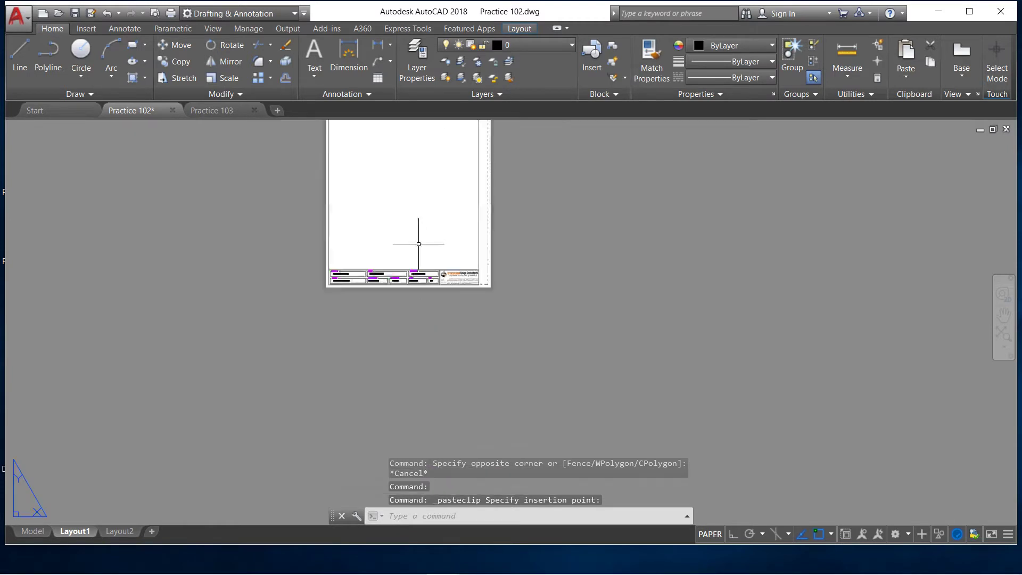
{"action": "scroll", "coordinate": [414, 261], "scroll_direction": "up", "scroll_amount": 2}
{"action": "scroll", "coordinate": [413, 275], "scroll_direction": "up", "scroll_amount": 4}
{"action": "scroll", "coordinate": [527, 292], "scroll_direction": "down", "scroll_amount": 2}
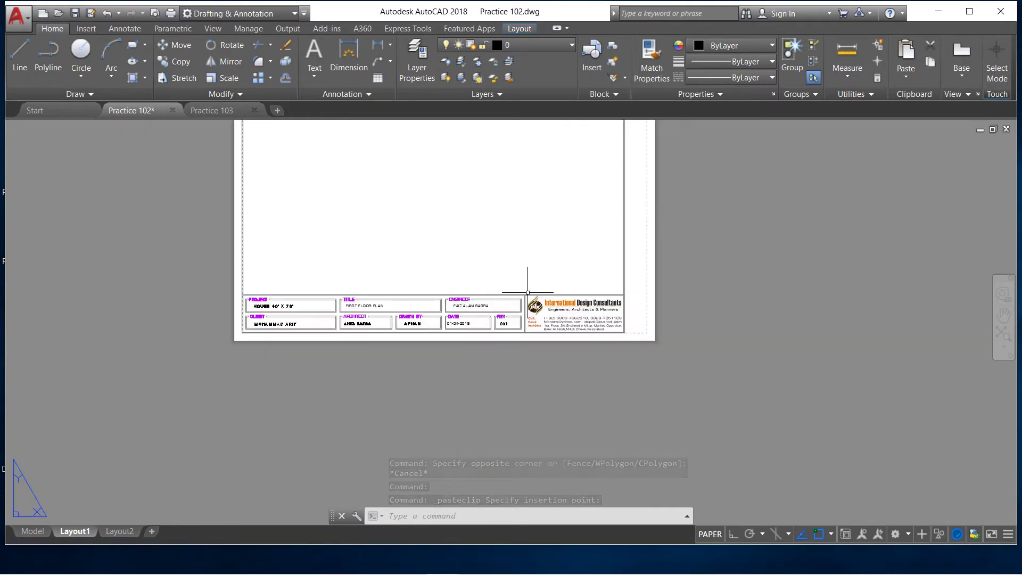
{"action": "scroll", "coordinate": [468, 240], "scroll_direction": "down", "scroll_amount": 3}
{"action": "scroll", "coordinate": [463, 244], "scroll_direction": "down", "scroll_amount": 2}
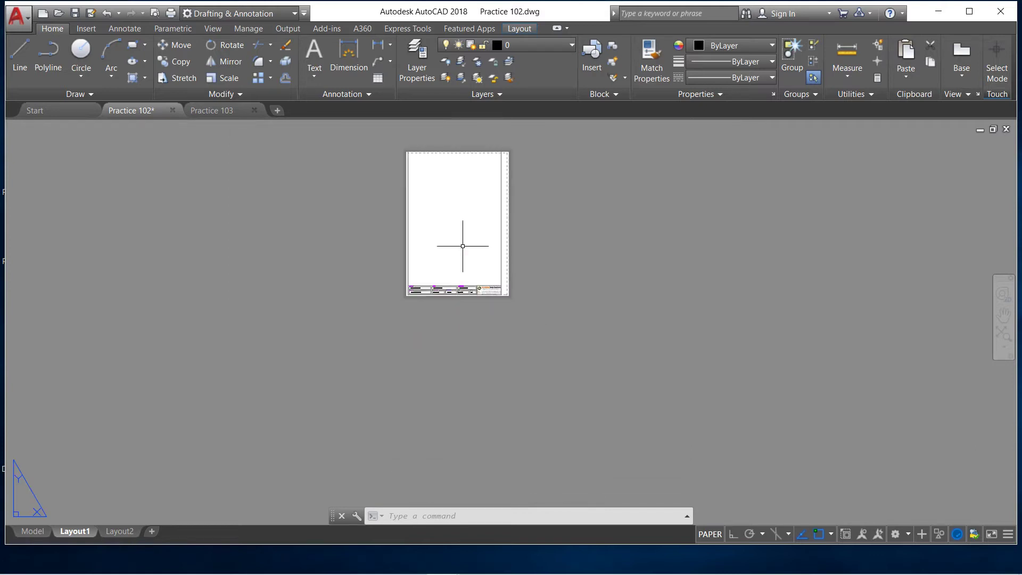
{"action": "scroll", "coordinate": [462, 171], "scroll_direction": "up", "scroll_amount": 2}
{"action": "scroll", "coordinate": [463, 167], "scroll_direction": "down", "scroll_amount": 1}
{"action": "scroll", "coordinate": [461, 251], "scroll_direction": "up", "scroll_amount": 2}
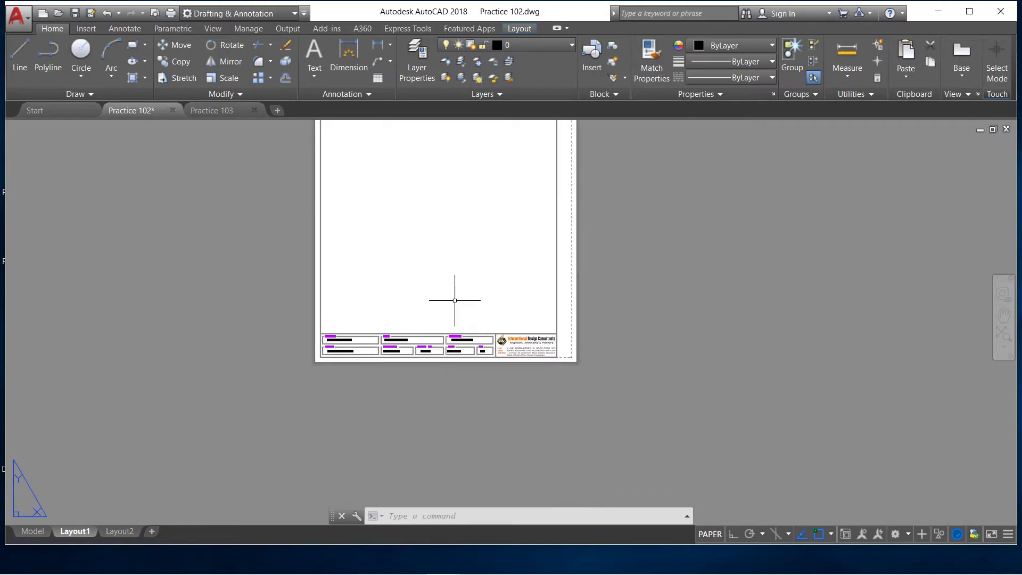
{"action": "scroll", "coordinate": [456, 292], "scroll_direction": "up", "scroll_amount": 2}
{"action": "scroll", "coordinate": [431, 352], "scroll_direction": "up", "scroll_amount": 2}
{"action": "scroll", "coordinate": [369, 342], "scroll_direction": "down", "scroll_amount": 1}
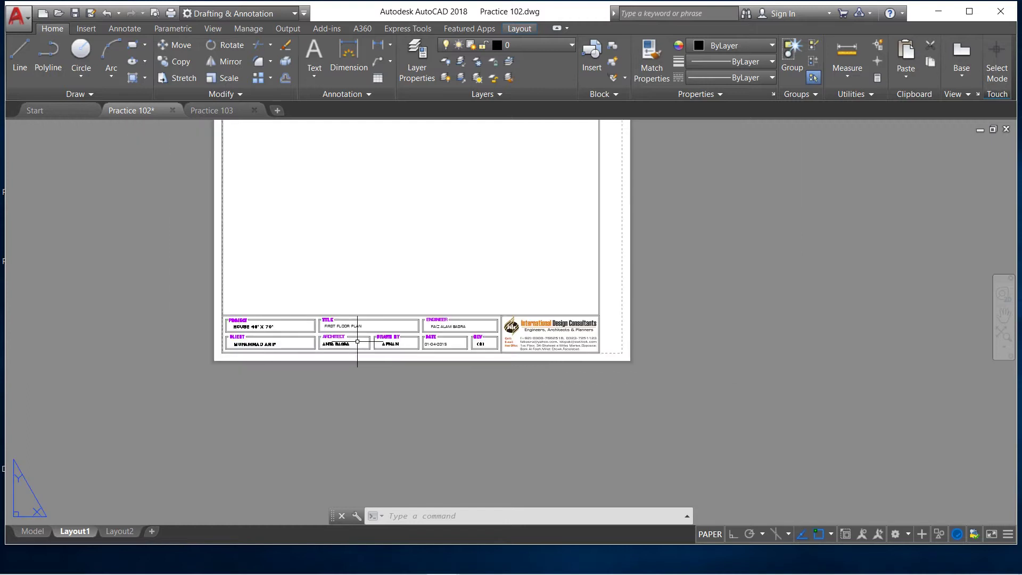
{"action": "scroll", "coordinate": [357, 344], "scroll_direction": "down", "scroll_amount": 2}
{"action": "scroll", "coordinate": [368, 338], "scroll_direction": "down", "scroll_amount": 2}
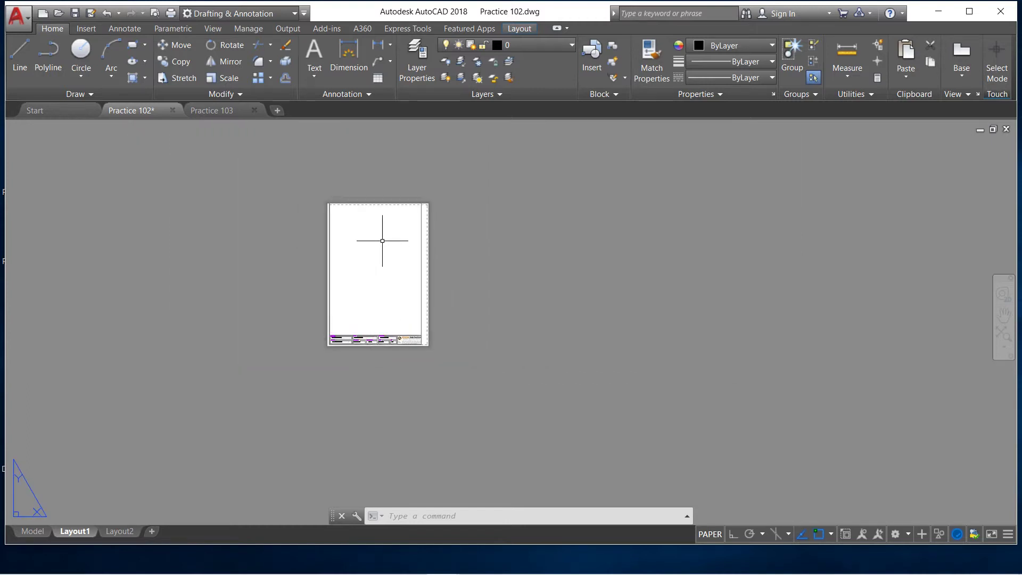
{"action": "scroll", "coordinate": [382, 241], "scroll_direction": "up", "scroll_amount": 2}
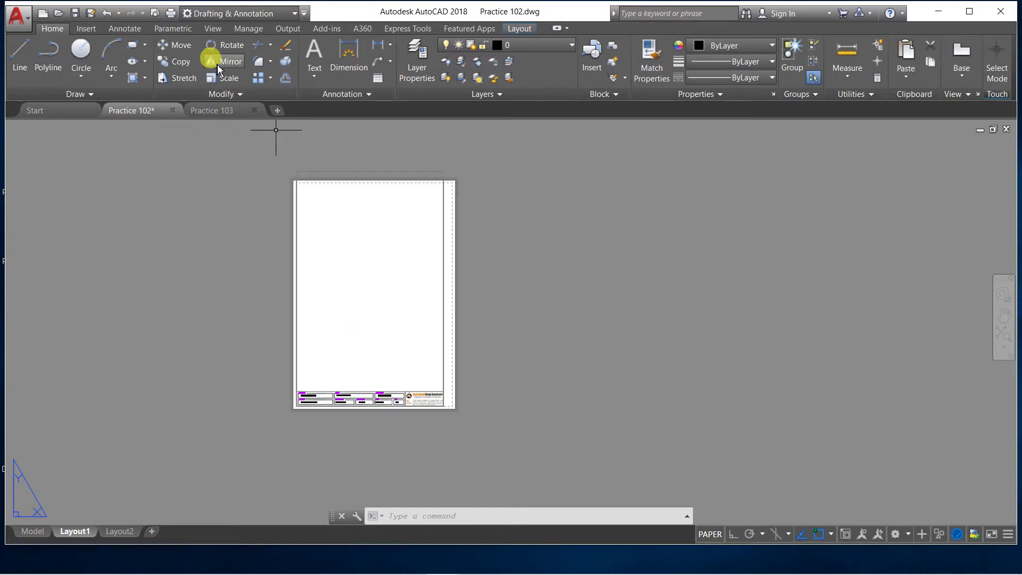
- Move the whole title-block sheet on Layout1 so its right edge aligns with the paper edge
{"action": "left_click", "coordinate": [177, 43]}
{"action": "scroll", "coordinate": [395, 430], "scroll_direction": "up", "scroll_amount": 4}
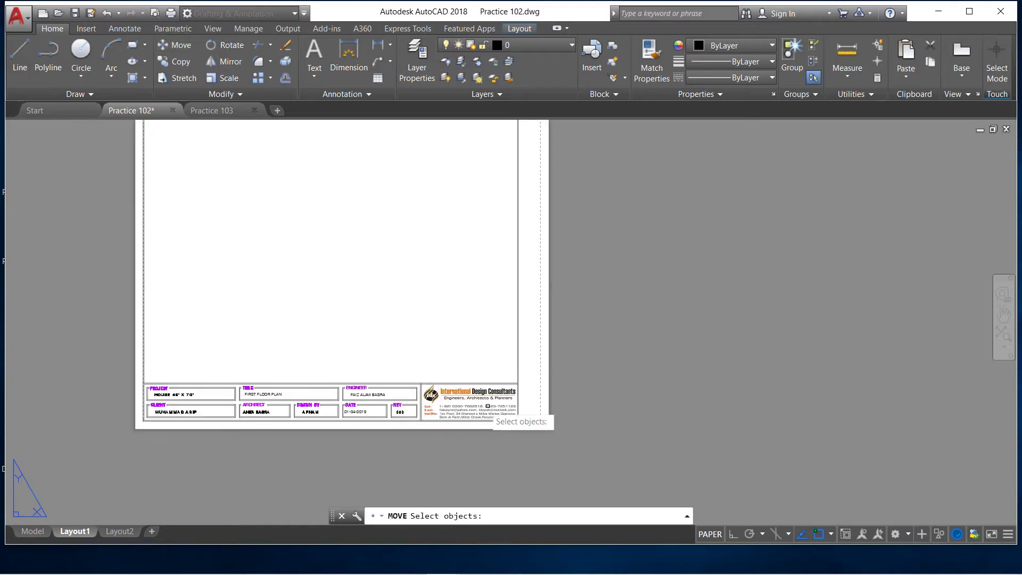
{"action": "scroll", "coordinate": [457, 392], "scroll_direction": "down", "scroll_amount": 6}
{"action": "left_click", "coordinate": [350, 233]}
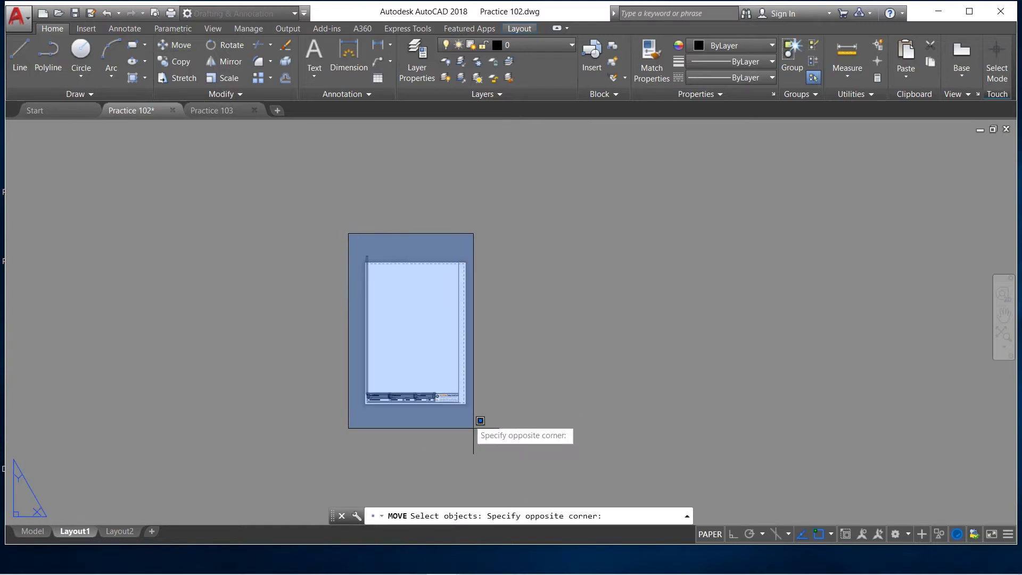
{"action": "left_click", "coordinate": [475, 425]}
{"action": "scroll", "coordinate": [466, 423], "scroll_direction": "up", "scroll_amount": 5}
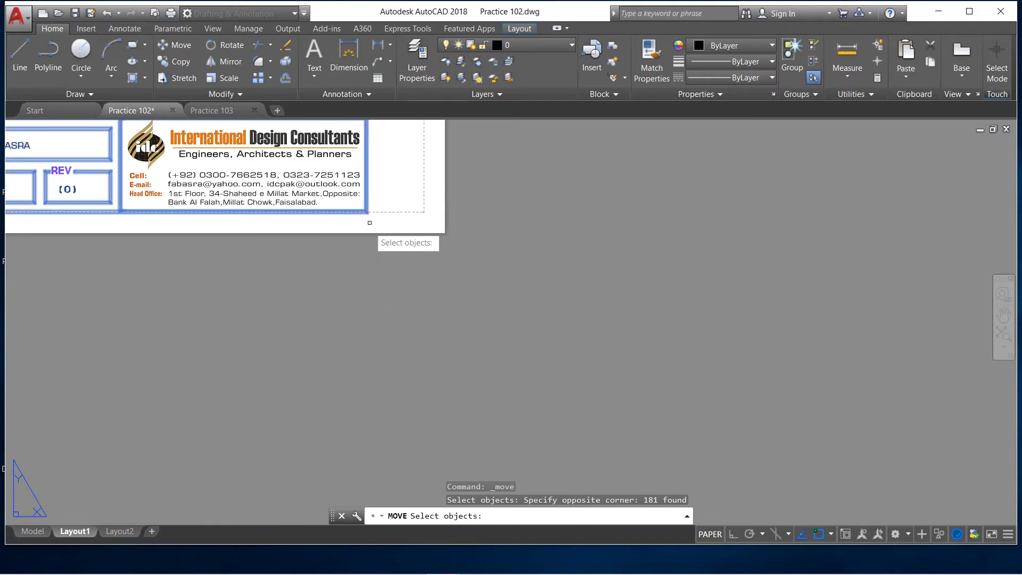
{"action": "scroll", "coordinate": [394, 235], "scroll_direction": "up", "scroll_amount": 2}
{"action": "key", "text": "Return"}
{"action": "left_click", "coordinate": [371, 226]}
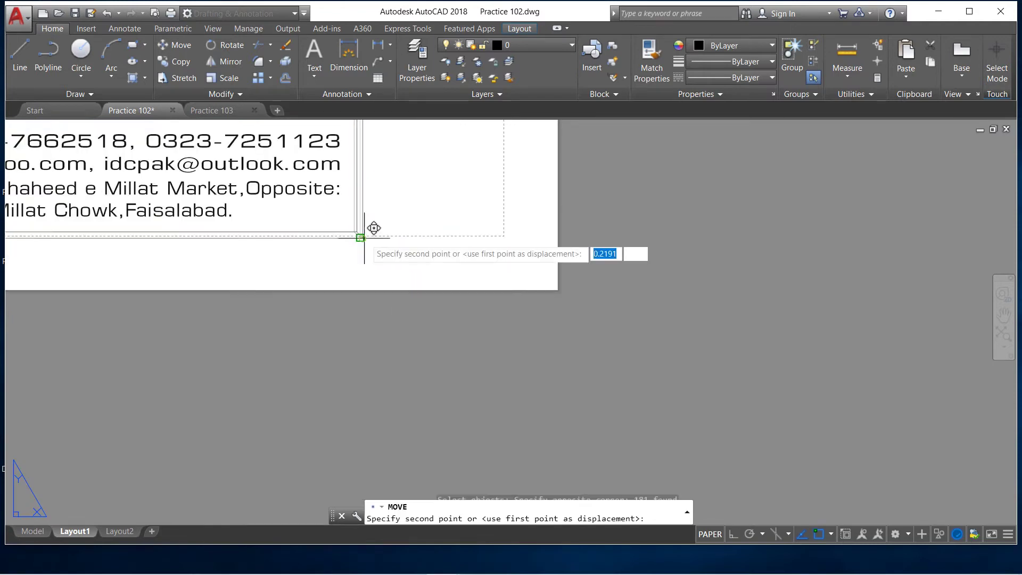
{"action": "left_click", "coordinate": [503, 235]}
{"action": "scroll", "coordinate": [545, 262], "scroll_direction": "down", "scroll_amount": 3}
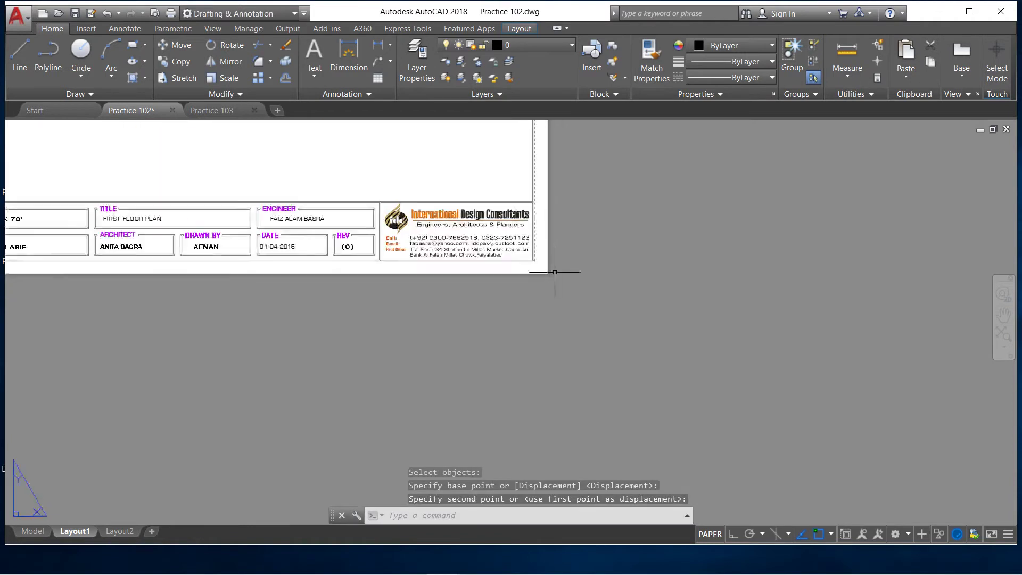
{"action": "scroll", "coordinate": [545, 263], "scroll_direction": "down", "scroll_amount": 2}
{"action": "scroll", "coordinate": [442, 247], "scroll_direction": "up", "scroll_amount": 2}
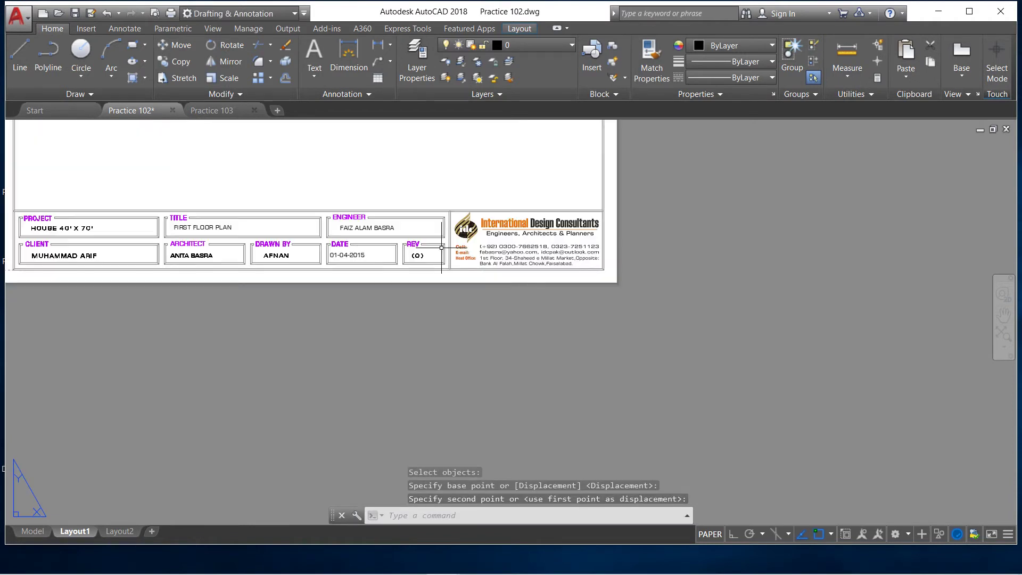
{"action": "scroll", "coordinate": [490, 248], "scroll_direction": "down", "scroll_amount": 2}
{"action": "scroll", "coordinate": [479, 247], "scroll_direction": "up", "scroll_amount": 2}
{"action": "scroll", "coordinate": [526, 249], "scroll_direction": "up", "scroll_amount": 2}
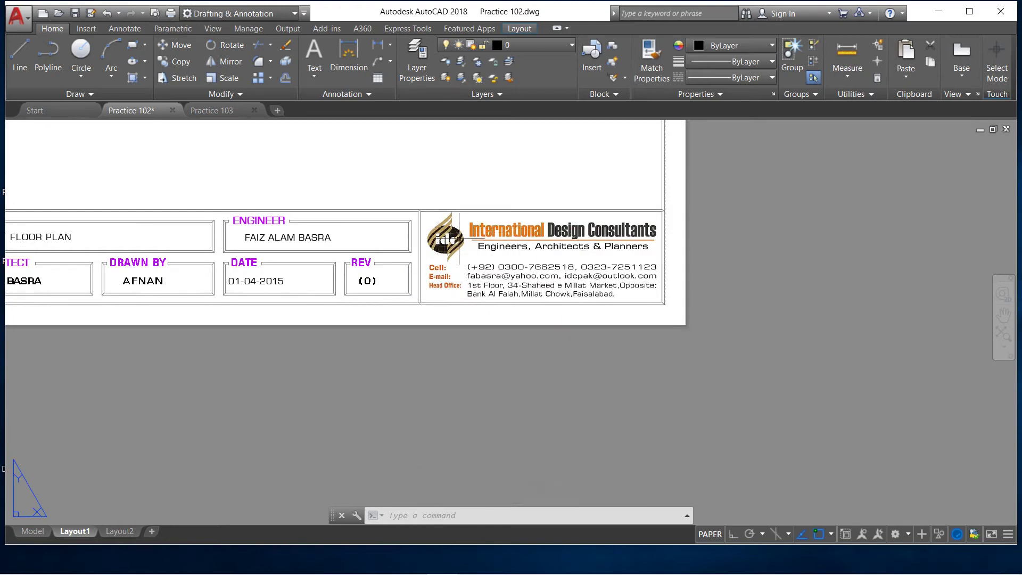
{"action": "left_click", "coordinate": [466, 234]}
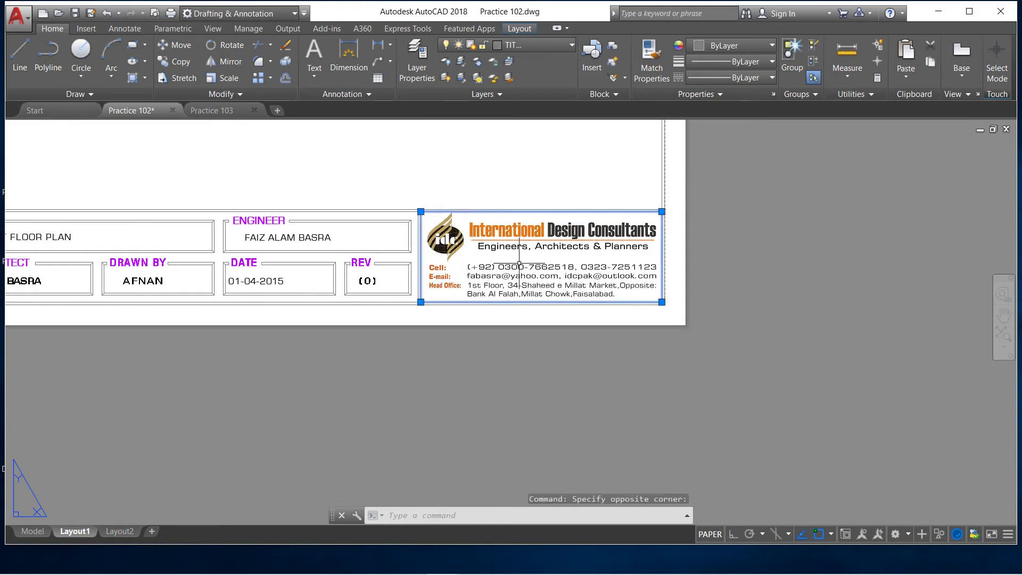
{"action": "key", "text": "Escape"}
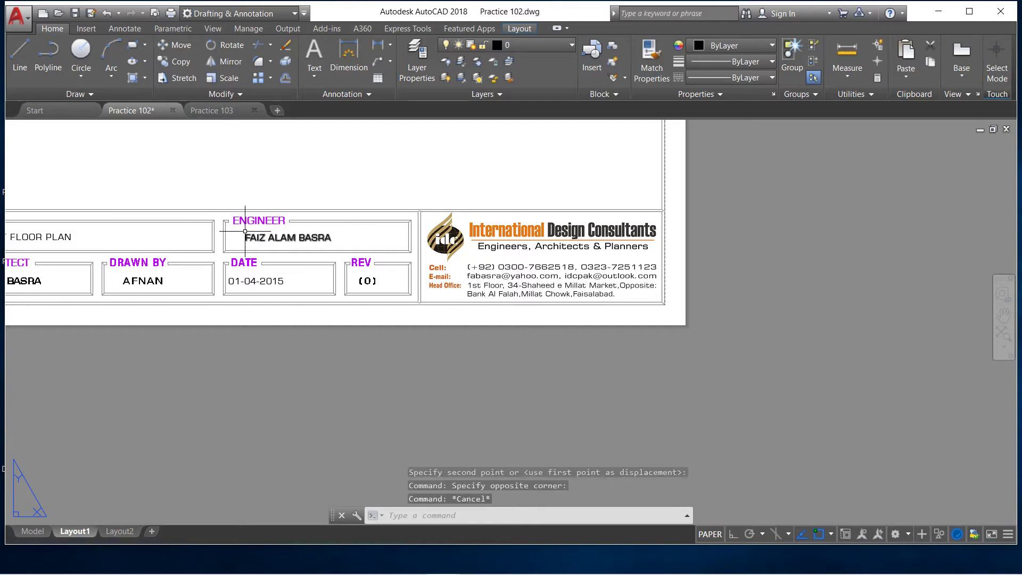
{"action": "scroll", "coordinate": [428, 222], "scroll_direction": "up", "scroll_amount": 2}
- Stretch the viewport's top-right corner straight down to the border with Ortho on
{"action": "scroll", "coordinate": [529, 251], "scroll_direction": "down", "scroll_amount": 5}
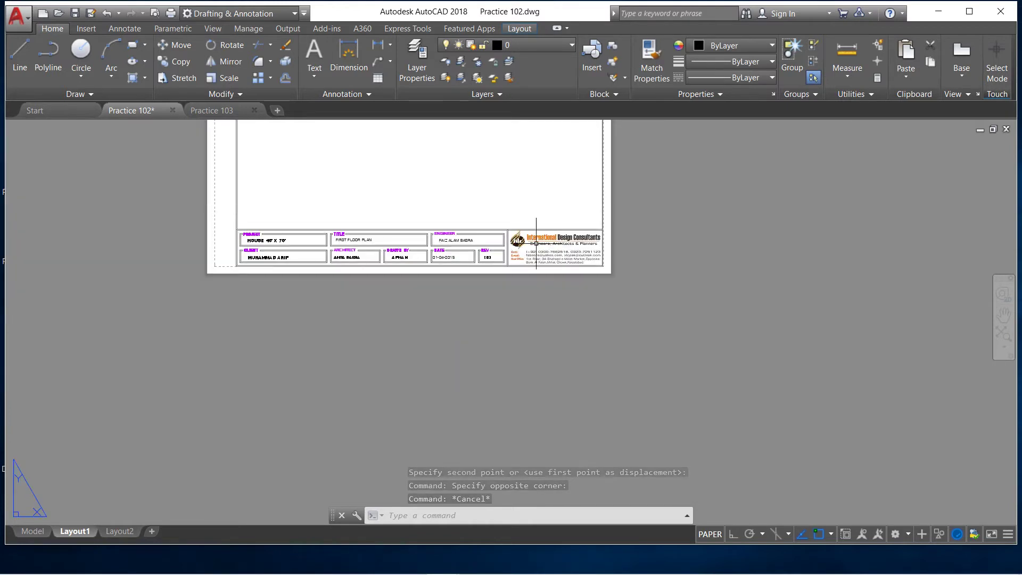
{"action": "scroll", "coordinate": [406, 285], "scroll_direction": "down", "scroll_amount": 2}
{"action": "scroll", "coordinate": [359, 310], "scroll_direction": "down", "scroll_amount": 1}
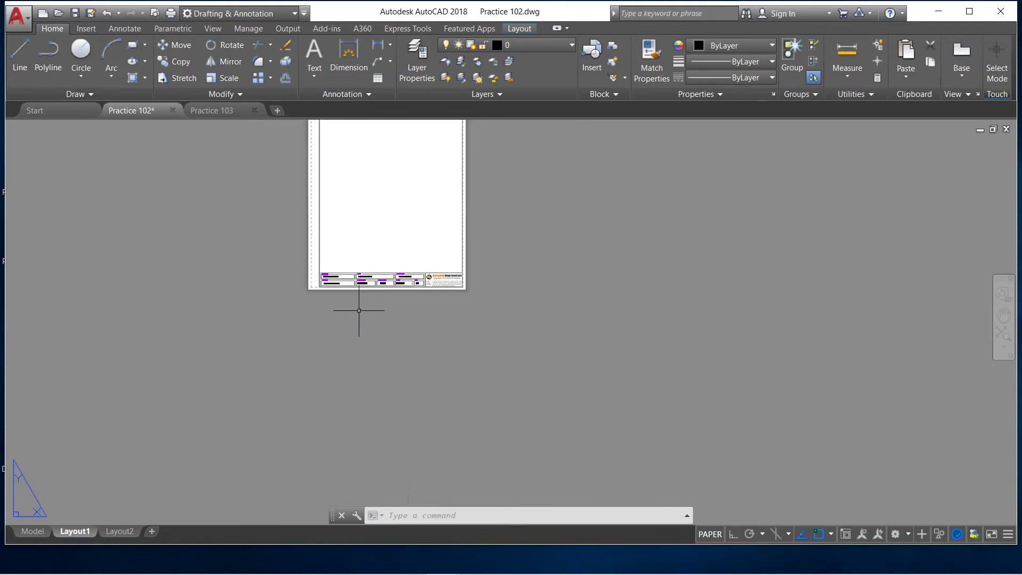
{"action": "scroll", "coordinate": [313, 262], "scroll_direction": "down", "scroll_amount": 2}
{"action": "scroll", "coordinate": [327, 234], "scroll_direction": "up", "scroll_amount": 1}
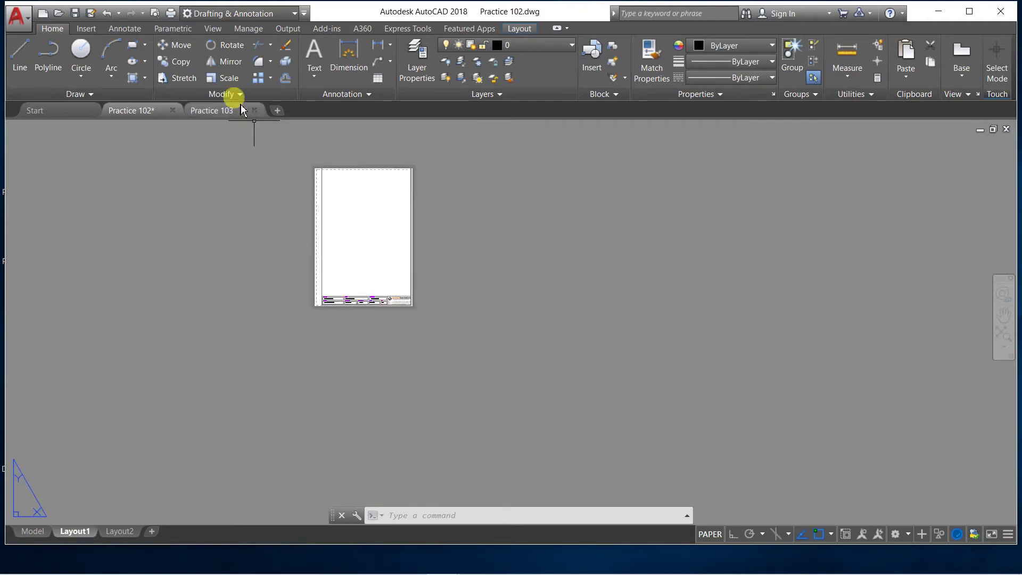
{"action": "scroll", "coordinate": [350, 155], "scroll_direction": "up", "scroll_amount": 6}
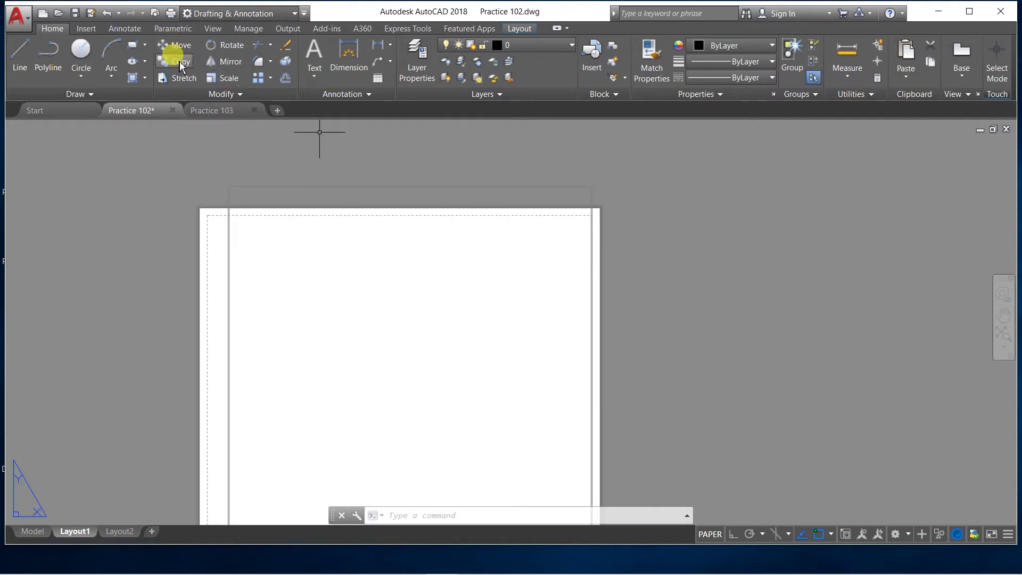
{"action": "left_click", "coordinate": [184, 79]}
{"action": "left_click", "coordinate": [659, 222]}
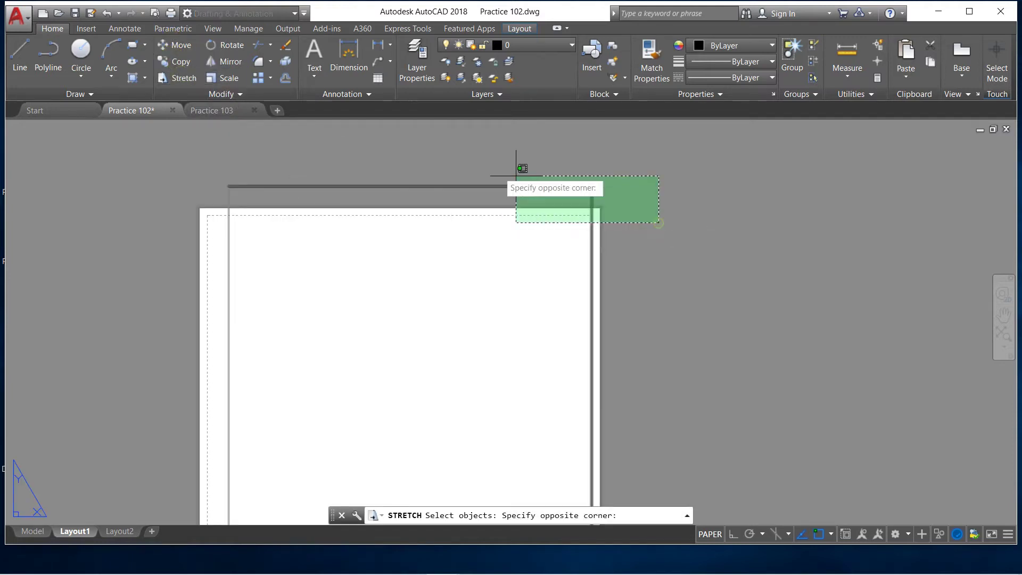
{"action": "left_click", "coordinate": [216, 156]}
{"action": "scroll", "coordinate": [612, 197], "scroll_direction": "up", "scroll_amount": 5}
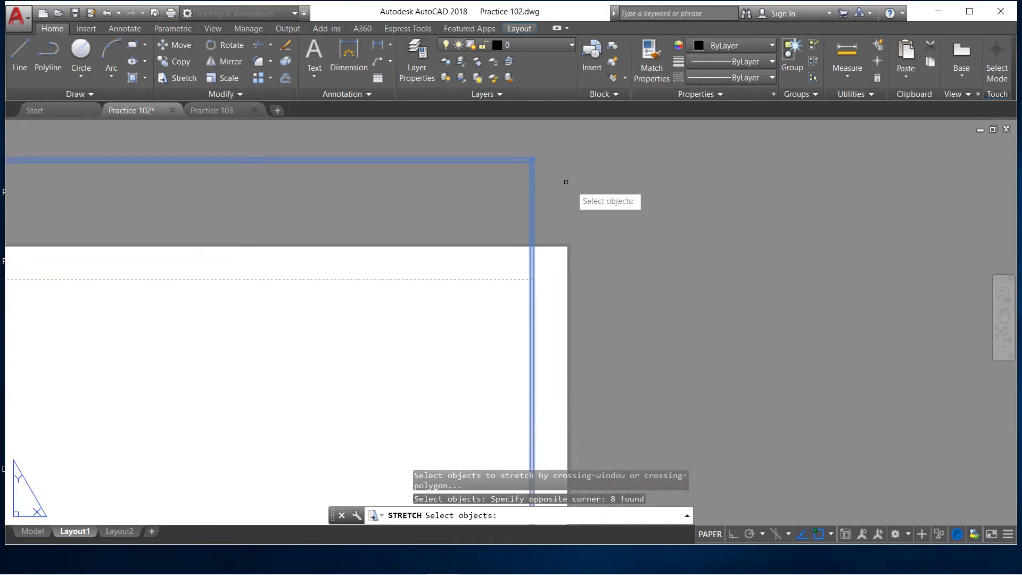
{"action": "key", "text": "Return"}
{"action": "left_click", "coordinate": [533, 159]}
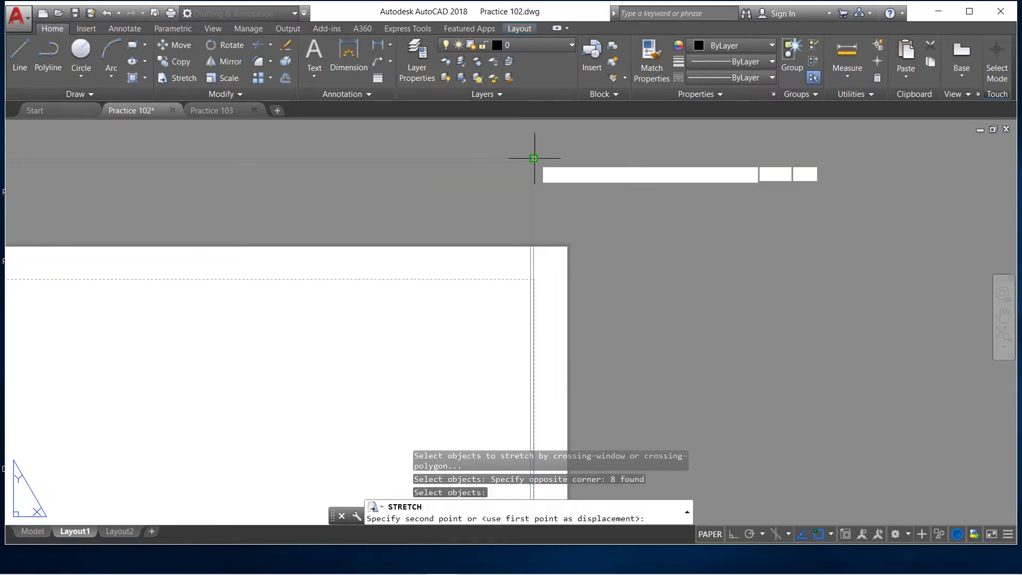
{"action": "left_click", "coordinate": [732, 533]}
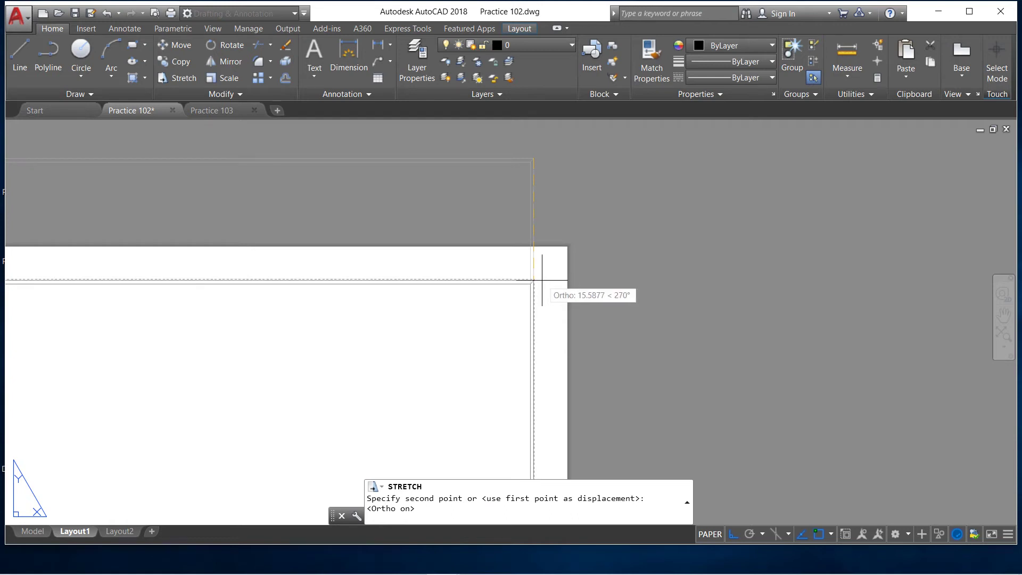
{"action": "left_click", "coordinate": [542, 280]}
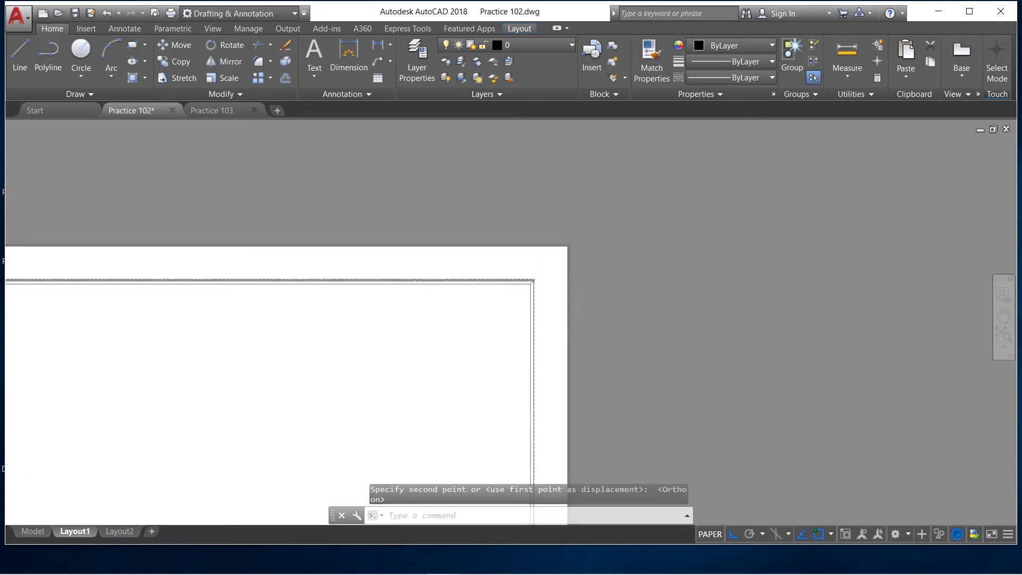
{"action": "scroll", "coordinate": [495, 271], "scroll_direction": "down", "scroll_amount": 5}
{"action": "scroll", "coordinate": [135, 284], "scroll_direction": "up", "scroll_amount": 2}
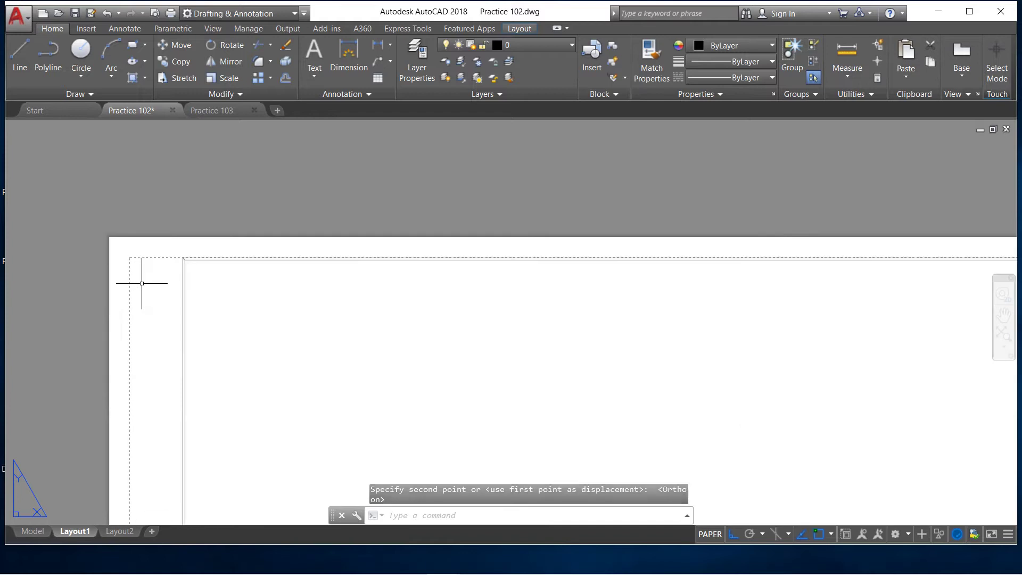
{"action": "scroll", "coordinate": [173, 255], "scroll_direction": "up", "scroll_amount": 2}
{"action": "scroll", "coordinate": [222, 259], "scroll_direction": "down", "scroll_amount": 3}
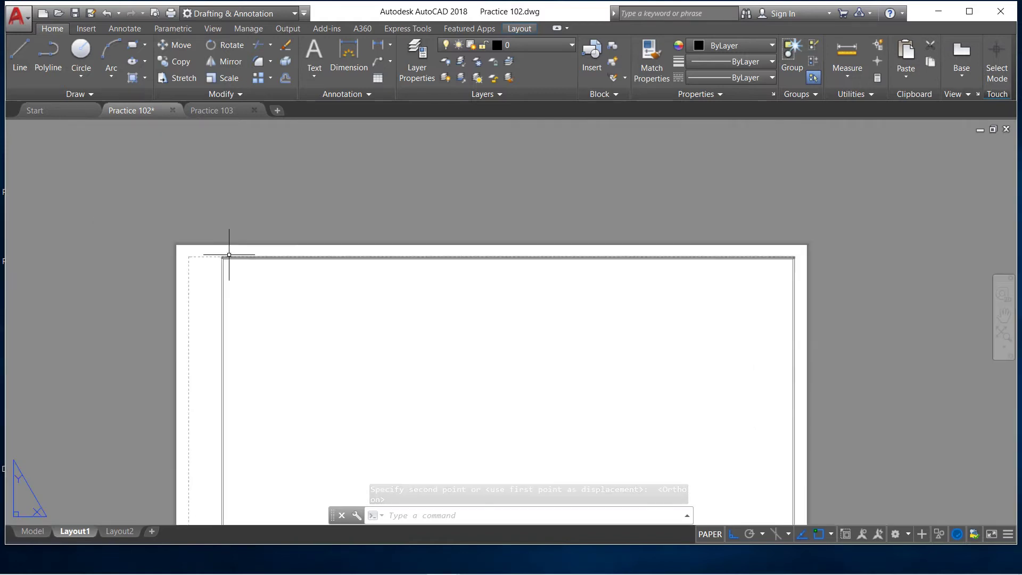
{"action": "scroll", "coordinate": [222, 258], "scroll_direction": "down", "scroll_amount": 5}
{"action": "scroll", "coordinate": [222, 258], "scroll_direction": "down", "scroll_amount": 2}
{"action": "scroll", "coordinate": [222, 340], "scroll_direction": "up", "scroll_amount": 4}
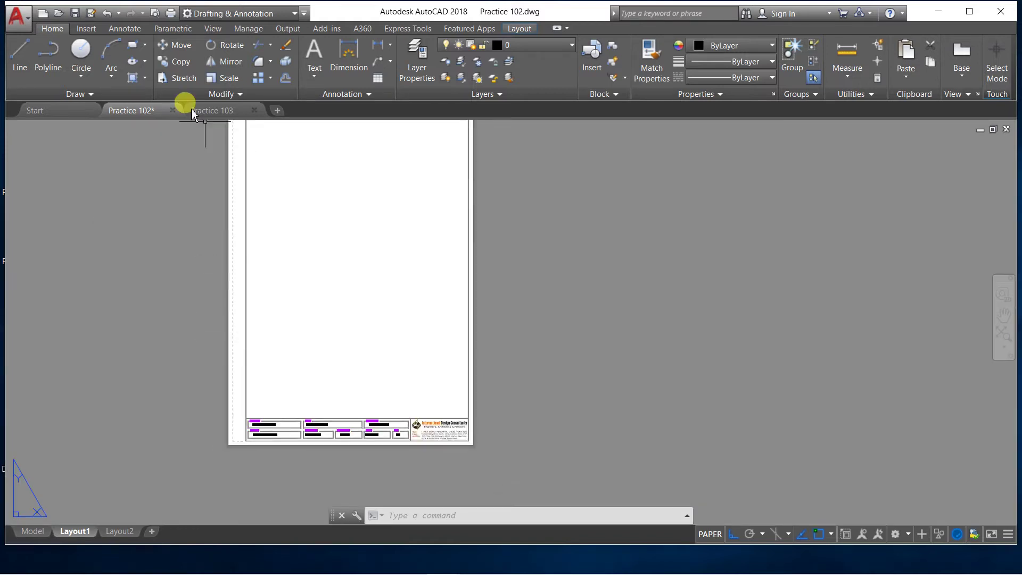
- Stretch the frame's left edge out to the dashed printable margin
{"action": "left_click", "coordinate": [181, 79]}
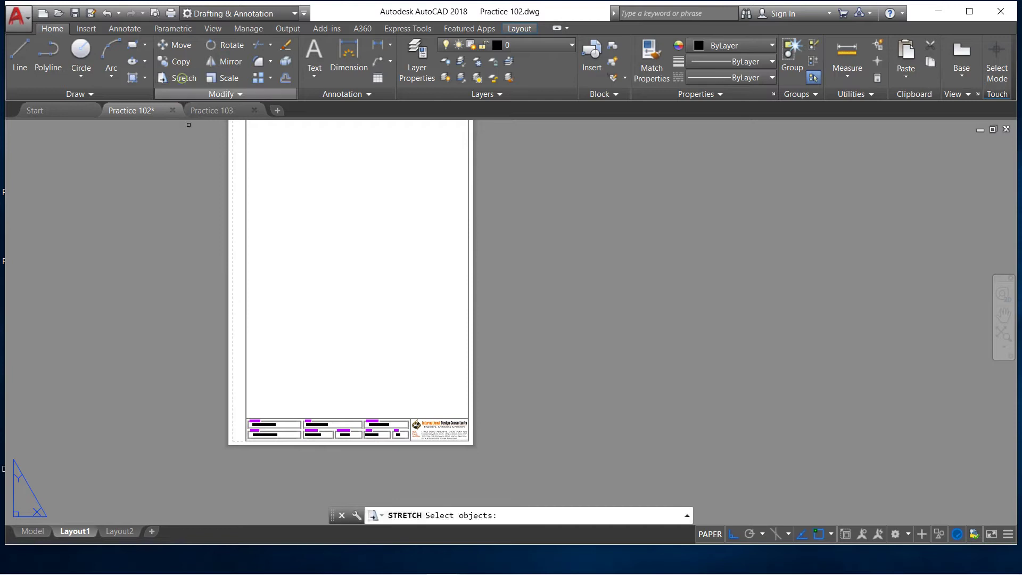
{"action": "left_click", "coordinate": [292, 459]}
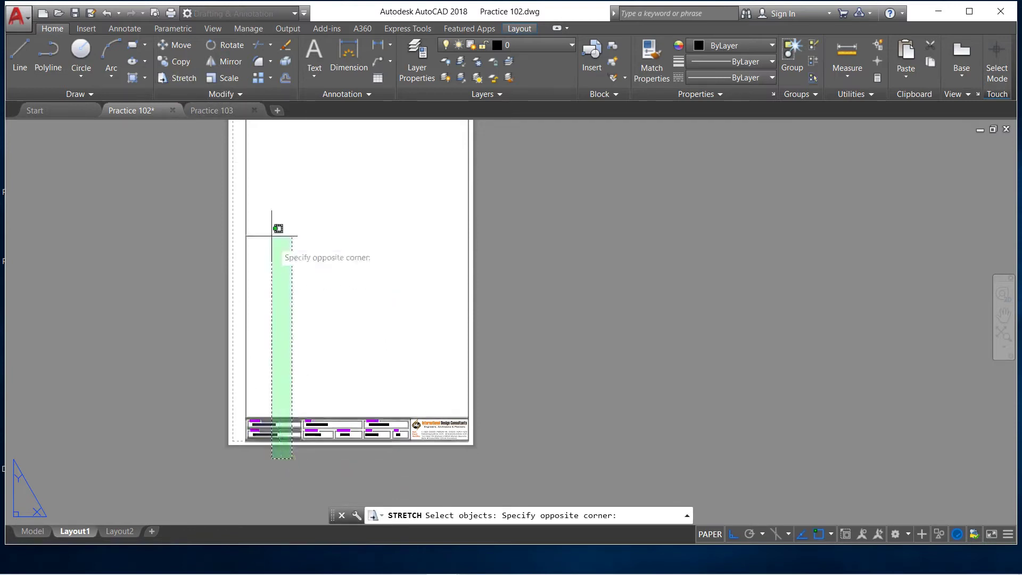
{"action": "scroll", "coordinate": [247, 210], "scroll_direction": "down", "scroll_amount": 4}
{"action": "scroll", "coordinate": [250, 175], "scroll_direction": "up", "scroll_amount": 6}
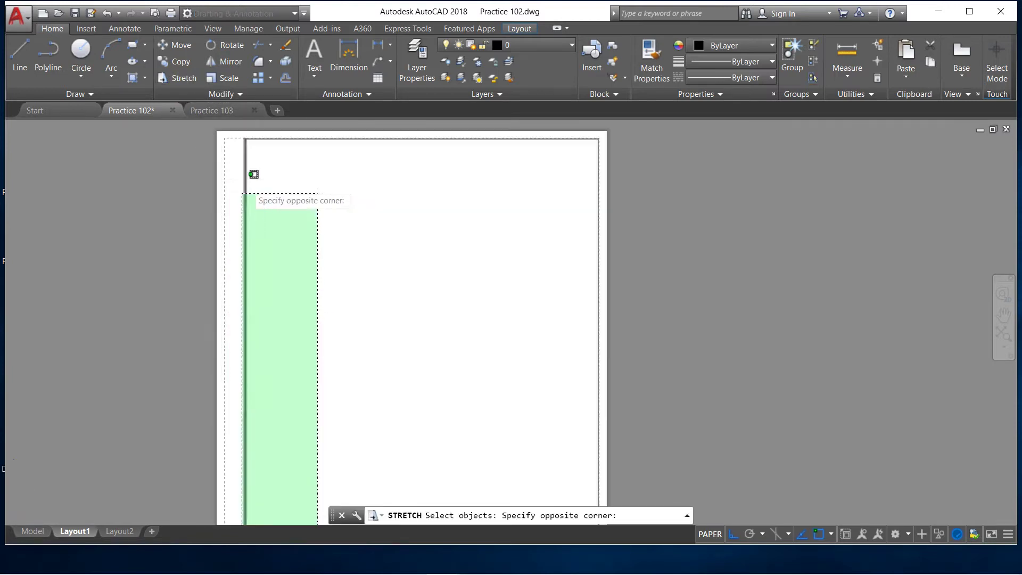
{"action": "left_click", "coordinate": [244, 141]}
{"action": "scroll", "coordinate": [229, 136], "scroll_direction": "up", "scroll_amount": 5}
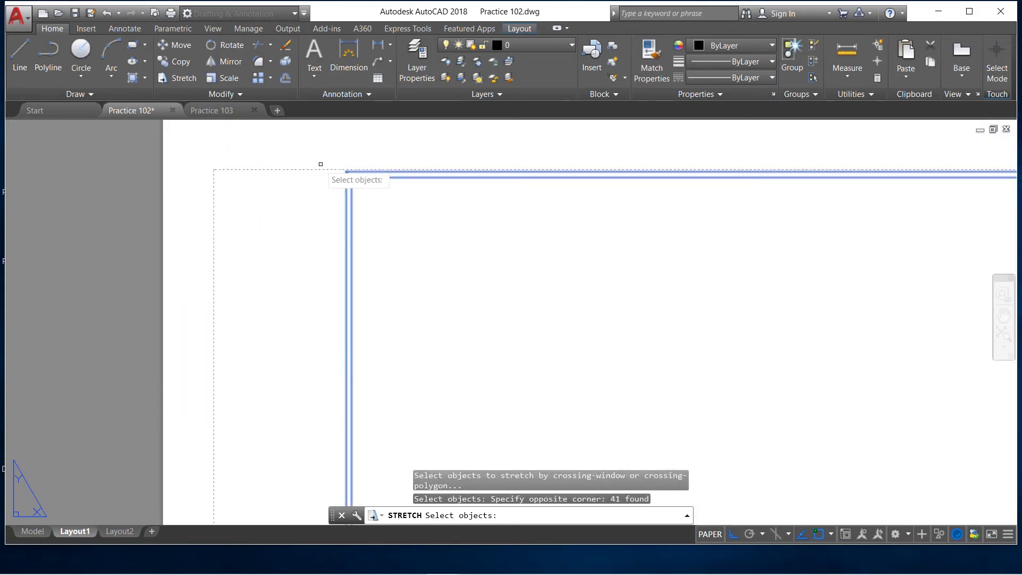
{"action": "key", "text": "Return"}
{"action": "left_click", "coordinate": [347, 172]}
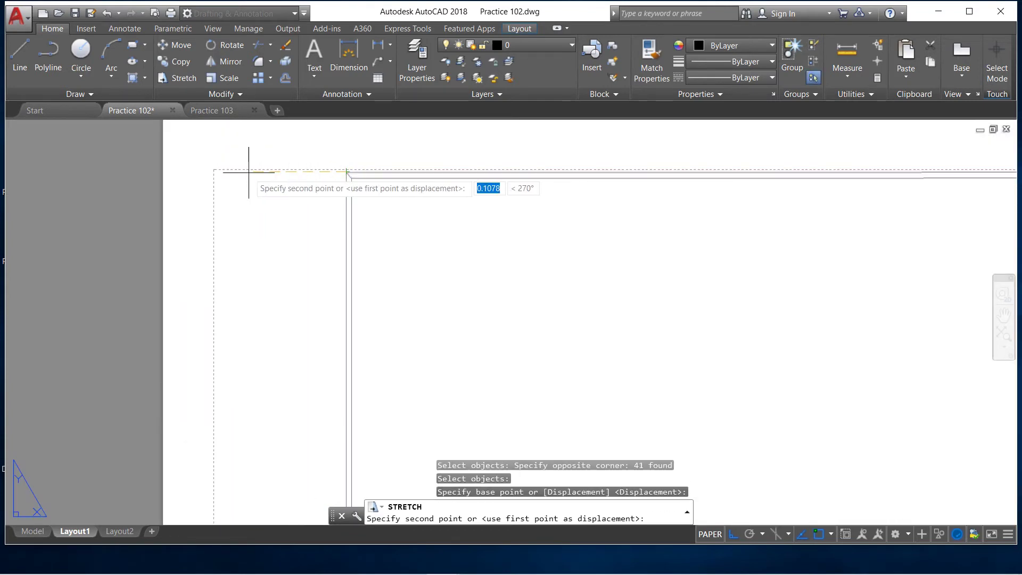
{"action": "left_click", "coordinate": [215, 173]}
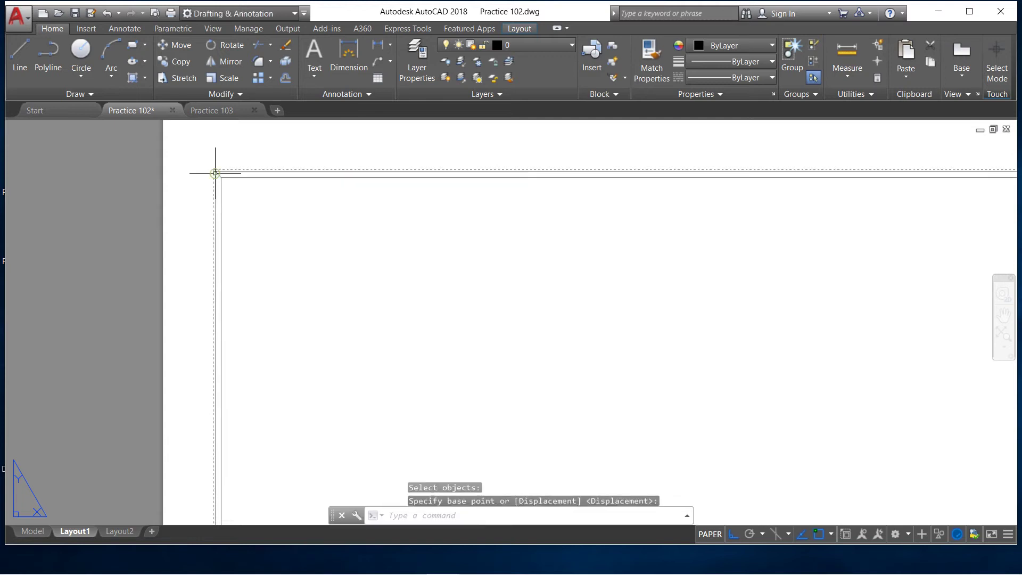
{"action": "scroll", "coordinate": [215, 173], "scroll_direction": "down", "scroll_amount": 2}
{"action": "scroll", "coordinate": [208, 181], "scroll_direction": "down", "scroll_amount": 3}
{"action": "scroll", "coordinate": [212, 240], "scroll_direction": "down", "scroll_amount": 2}
{"action": "scroll", "coordinate": [204, 399], "scroll_direction": "up", "scroll_amount": 2}
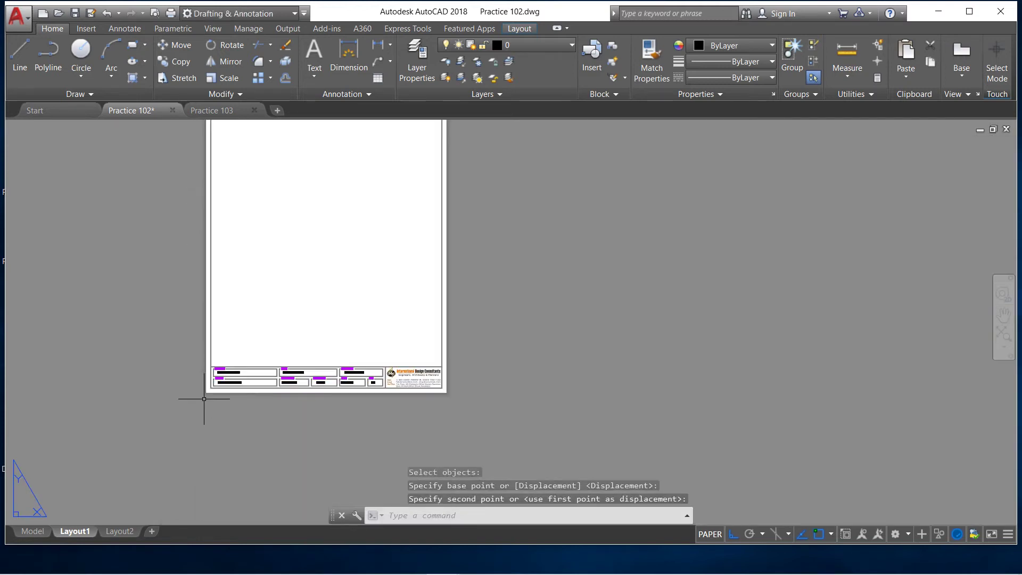
{"action": "scroll", "coordinate": [204, 398], "scroll_direction": "up", "scroll_amount": 4}
{"action": "scroll", "coordinate": [383, 343], "scroll_direction": "up", "scroll_amount": 2}
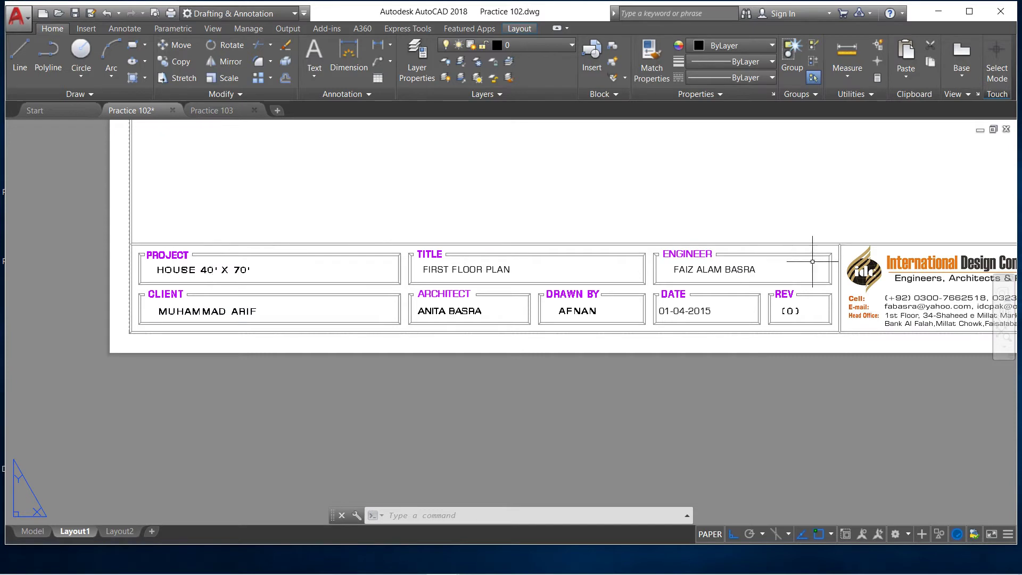
{"action": "scroll", "coordinate": [274, 266], "scroll_direction": "down", "scroll_amount": 5}
{"action": "scroll", "coordinate": [268, 247], "scroll_direction": "up", "scroll_amount": 3}
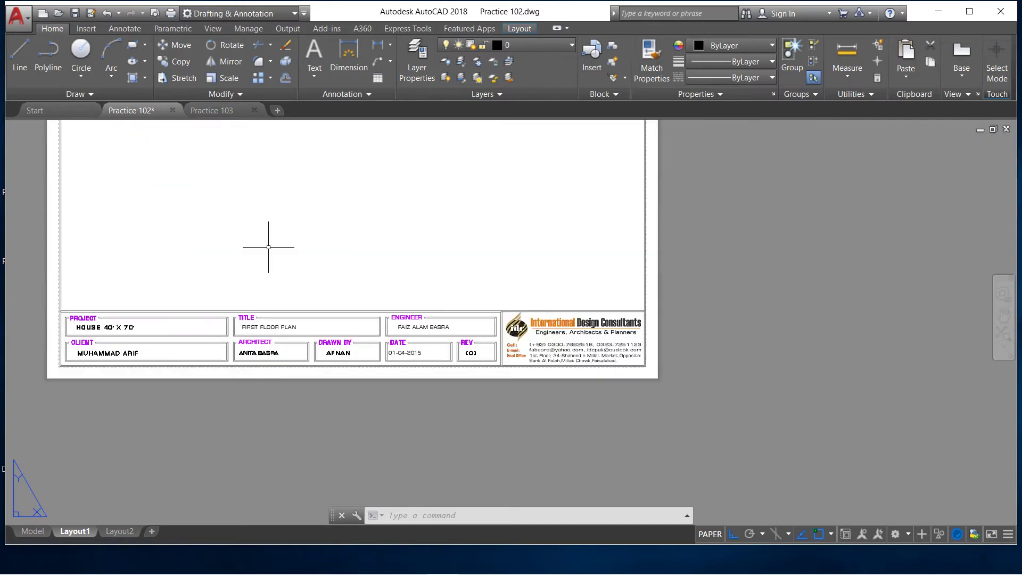
{"action": "scroll", "coordinate": [506, 332], "scroll_direction": "down", "scroll_amount": 2}
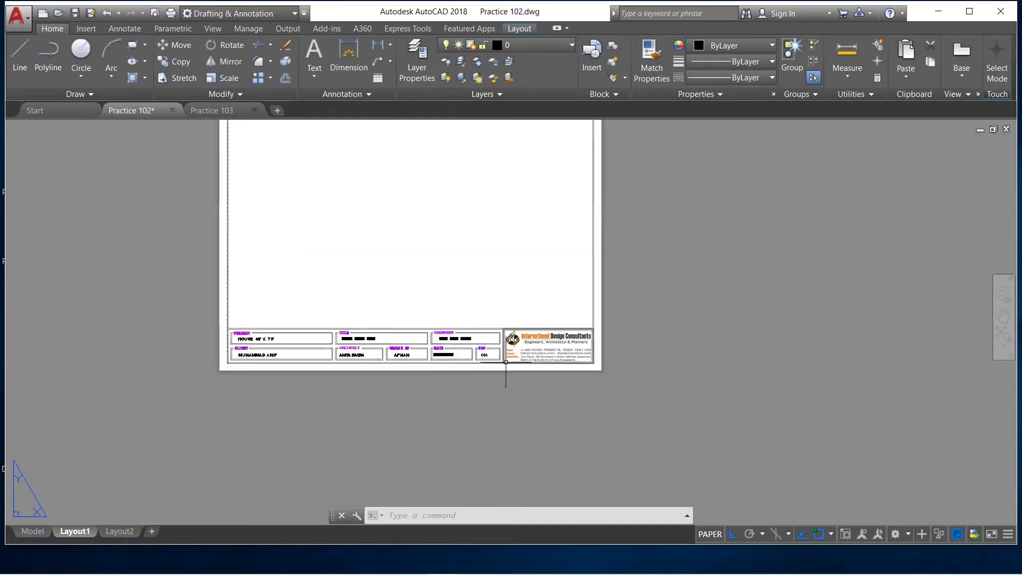
{"action": "scroll", "coordinate": [505, 332], "scroll_direction": "up", "scroll_amount": 4}
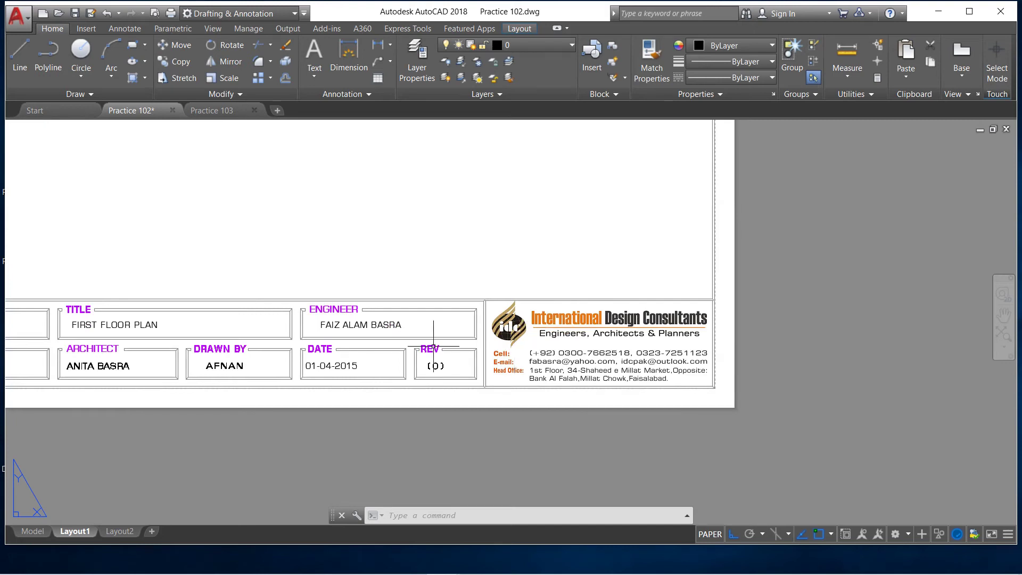
{"action": "scroll", "coordinate": [433, 346], "scroll_direction": "down", "scroll_amount": 5}
{"action": "scroll", "coordinate": [468, 337], "scroll_direction": "down", "scroll_amount": 4}
{"action": "scroll", "coordinate": [421, 237], "scroll_direction": "up", "scroll_amount": 4}
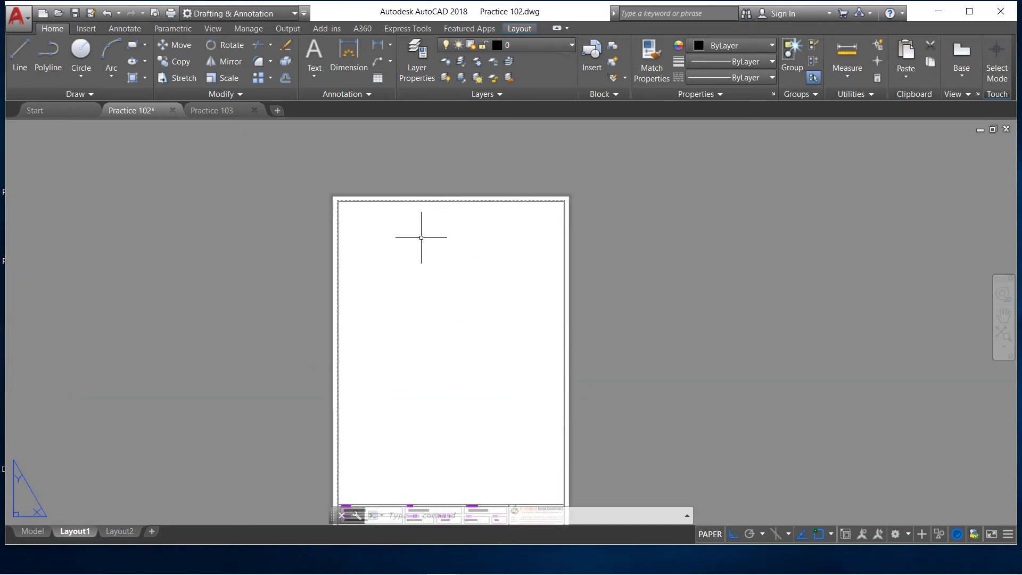
{"action": "scroll", "coordinate": [394, 266], "scroll_direction": "down", "scroll_amount": 4}
{"action": "scroll", "coordinate": [406, 279], "scroll_direction": "up", "scroll_amount": 4}
{"action": "scroll", "coordinate": [388, 273], "scroll_direction": "down", "scroll_amount": 2}
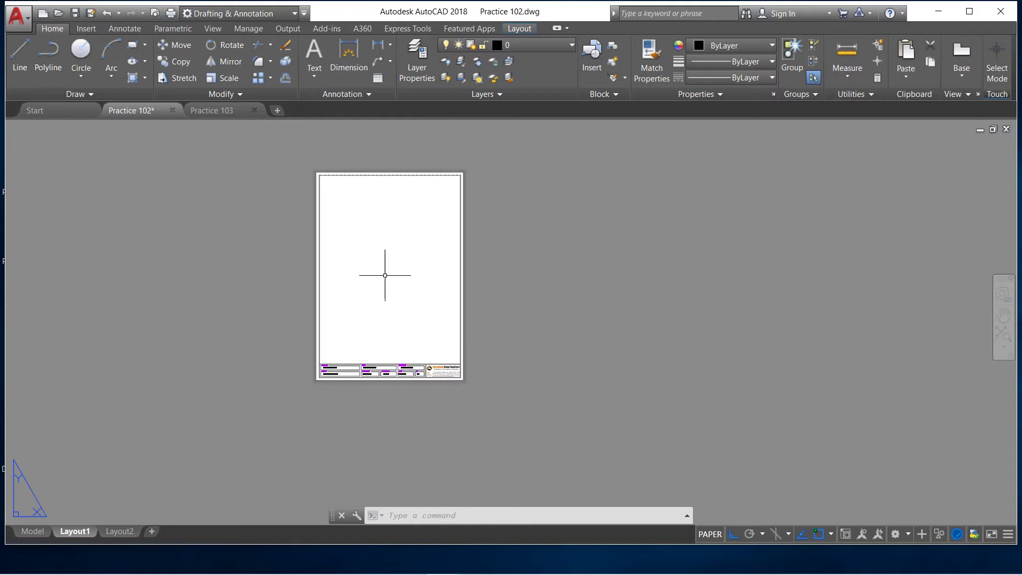
{"action": "scroll", "coordinate": [378, 274], "scroll_direction": "down", "scroll_amount": 2}
{"action": "scroll", "coordinate": [394, 296], "scroll_direction": "up", "scroll_amount": 2}
{"action": "scroll", "coordinate": [393, 299], "scroll_direction": "up", "scroll_amount": 2}
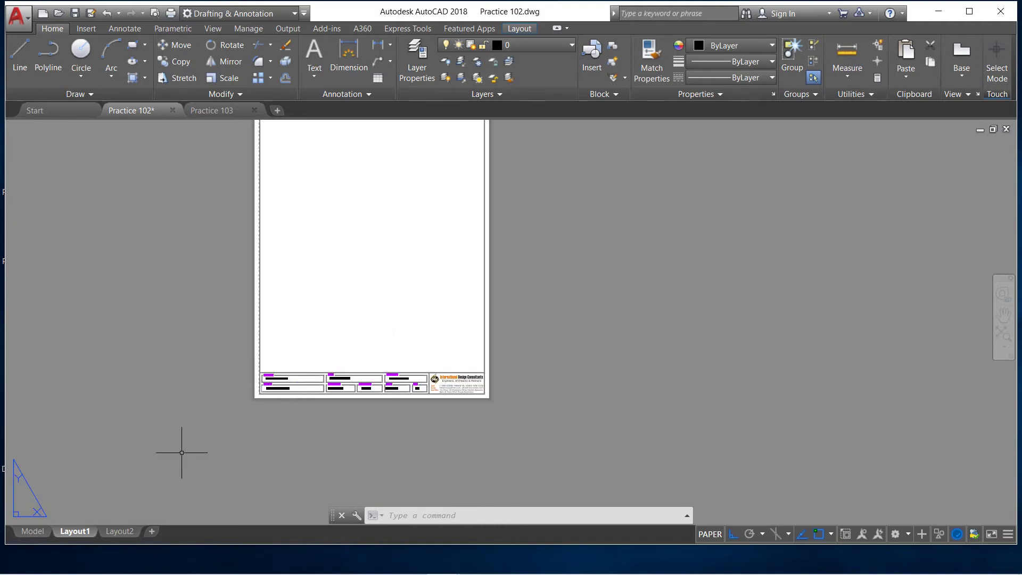
{"action": "scroll", "coordinate": [263, 393], "scroll_direction": "up", "scroll_amount": 3}
{"action": "middle_click_drag", "start_coordinate": [253, 389], "coordinate": [243, 389]}
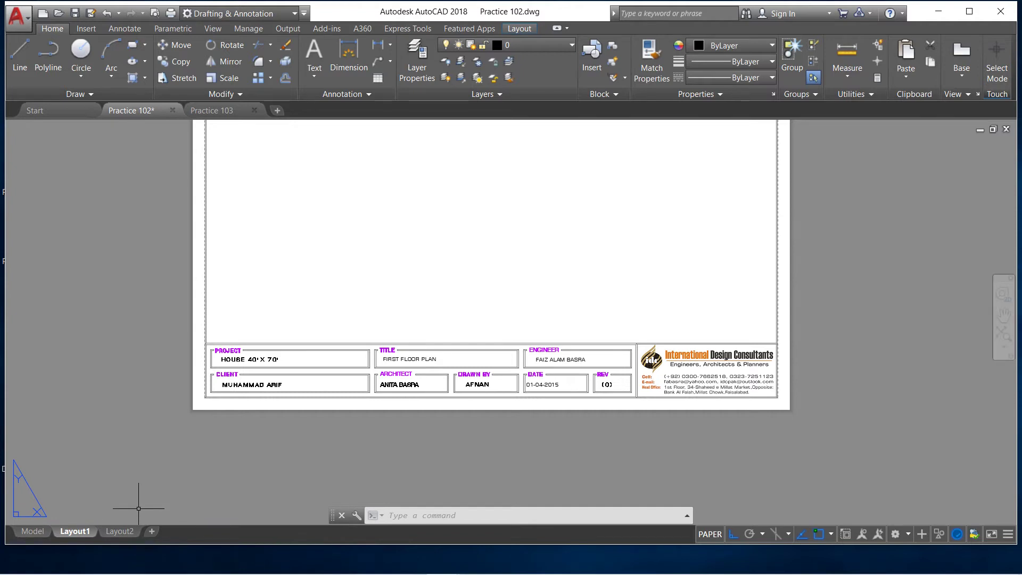
- Switch to Layout2 and erase its Preparation of Title Block grid viewport
{"action": "left_click", "coordinate": [122, 532]}
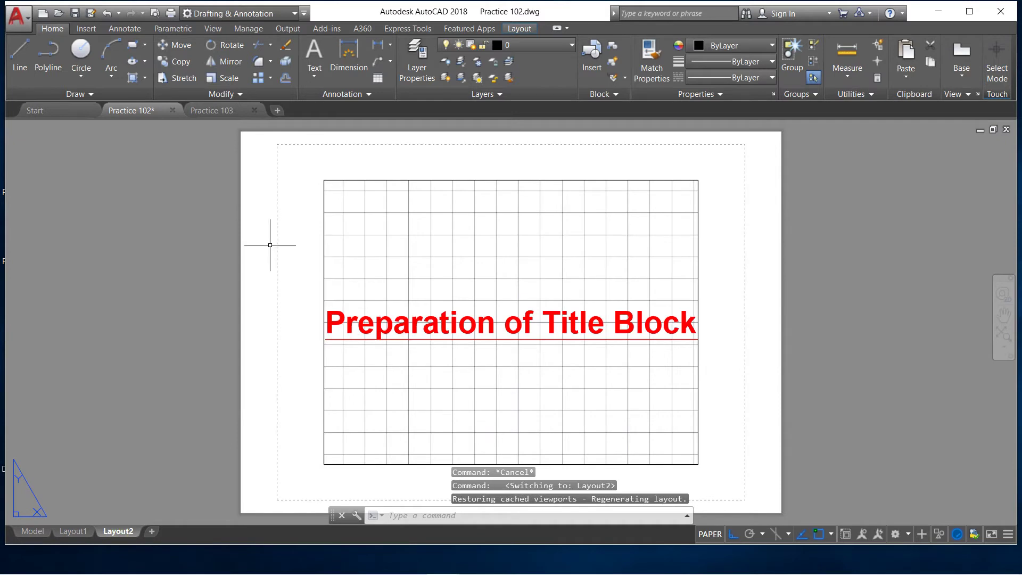
{"action": "scroll", "coordinate": [270, 245], "scroll_direction": "down", "scroll_amount": 3}
{"action": "scroll", "coordinate": [364, 309], "scroll_direction": "up", "scroll_amount": 3}
{"action": "left_click", "coordinate": [561, 366]}
{"action": "left_click", "coordinate": [478, 304]}
{"action": "key", "text": "Delete"}
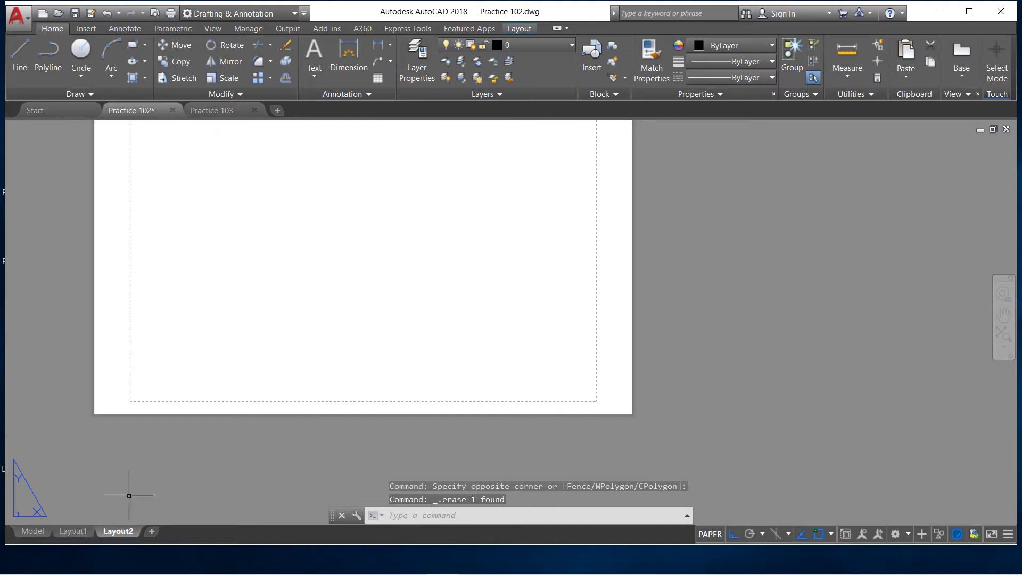
- Start a layout from template, previewing several templates before selecting Practice 100
{"action": "right_click", "coordinate": [123, 532]}
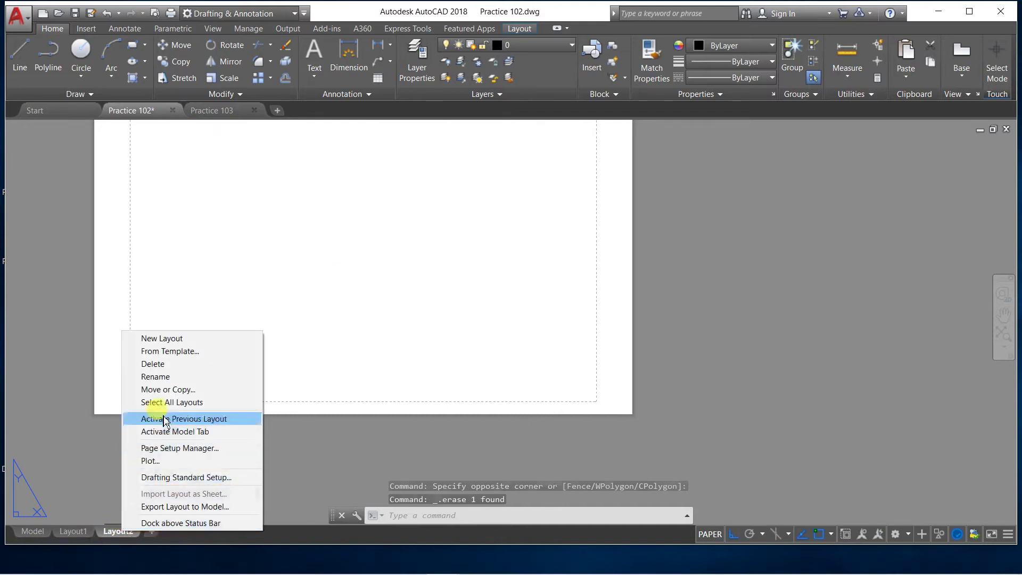
{"action": "left_click", "coordinate": [171, 351]}
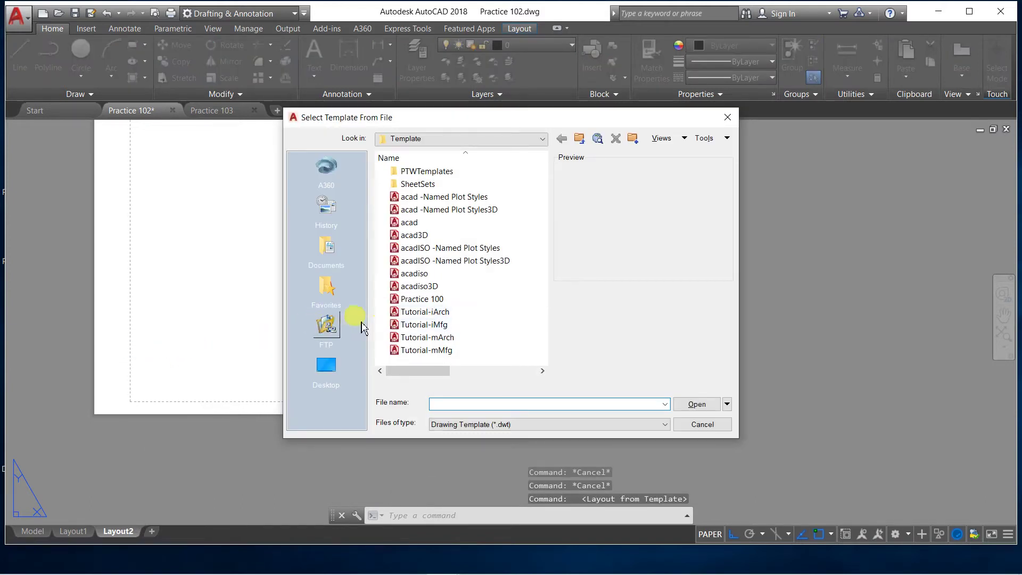
{"action": "mouse_move", "coordinate": [455, 261]}
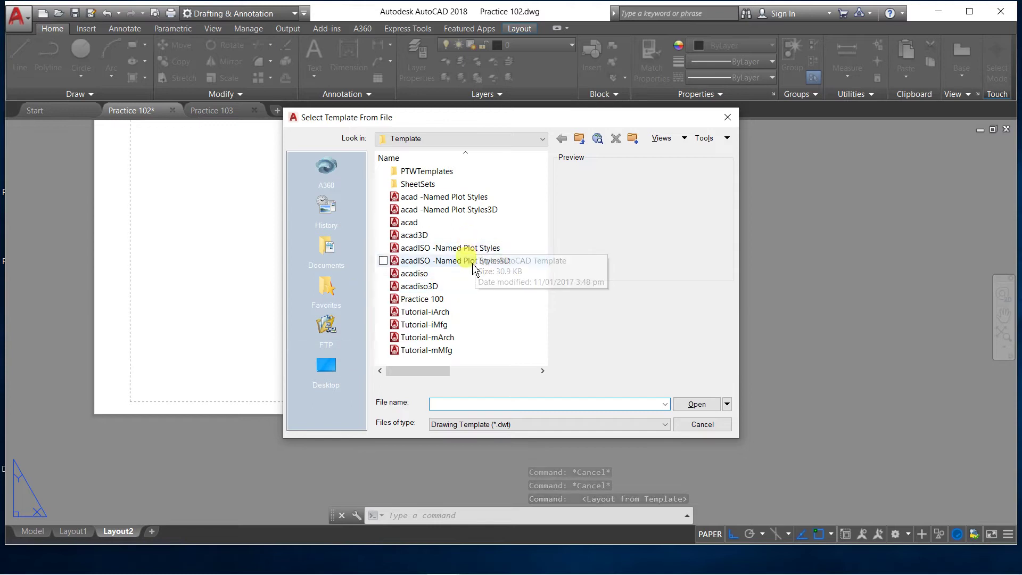
{"action": "scroll", "coordinate": [473, 269], "scroll_direction": "right", "scroll_amount": 1}
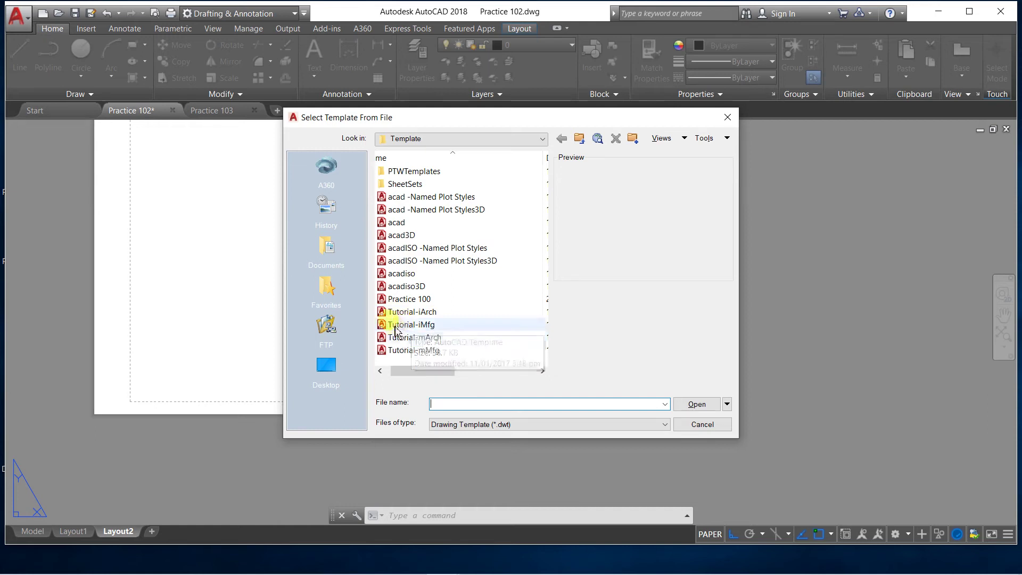
{"action": "left_click", "coordinate": [392, 311]}
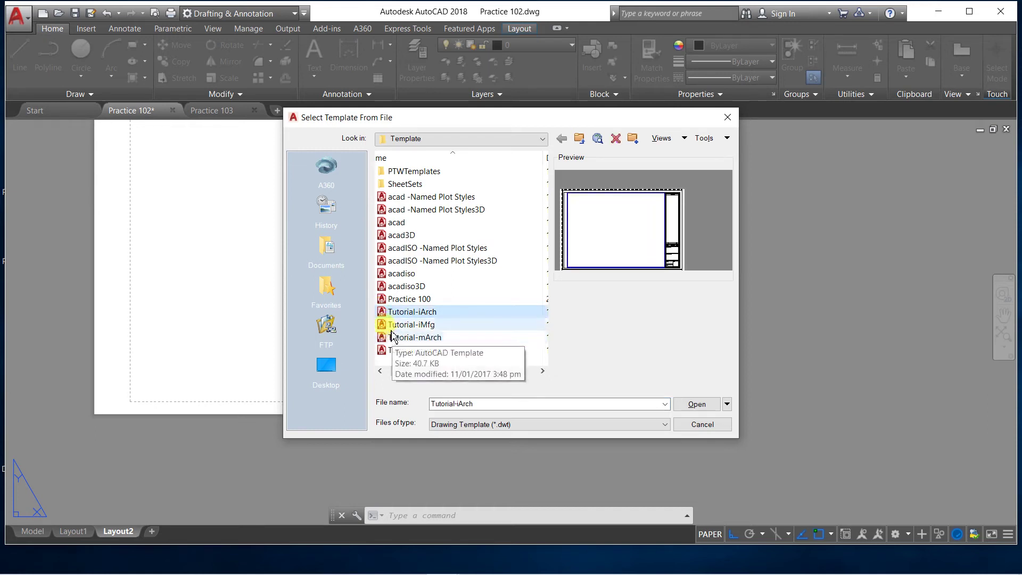
{"action": "left_click", "coordinate": [396, 324]}
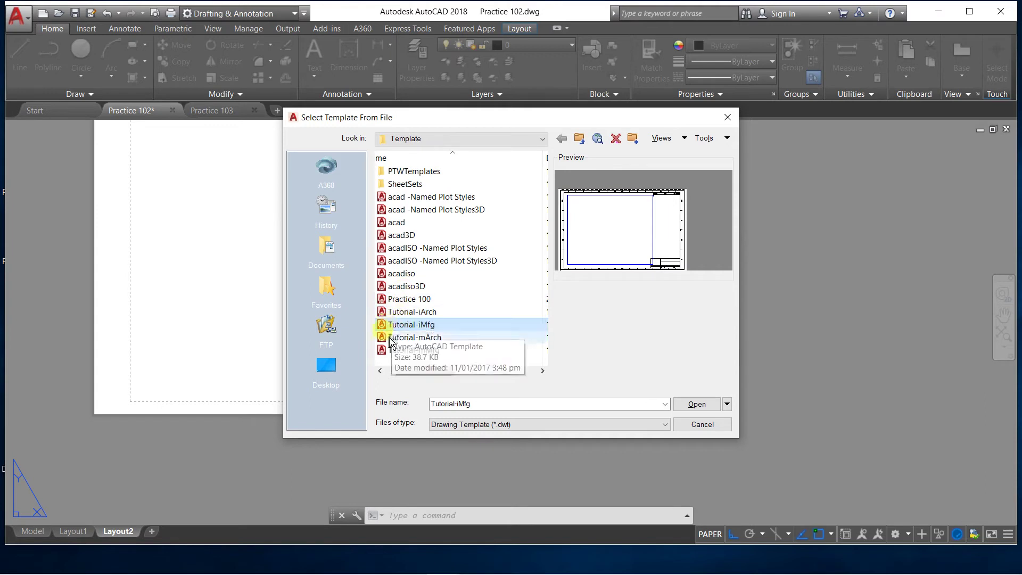
{"action": "left_click", "coordinate": [386, 285]}
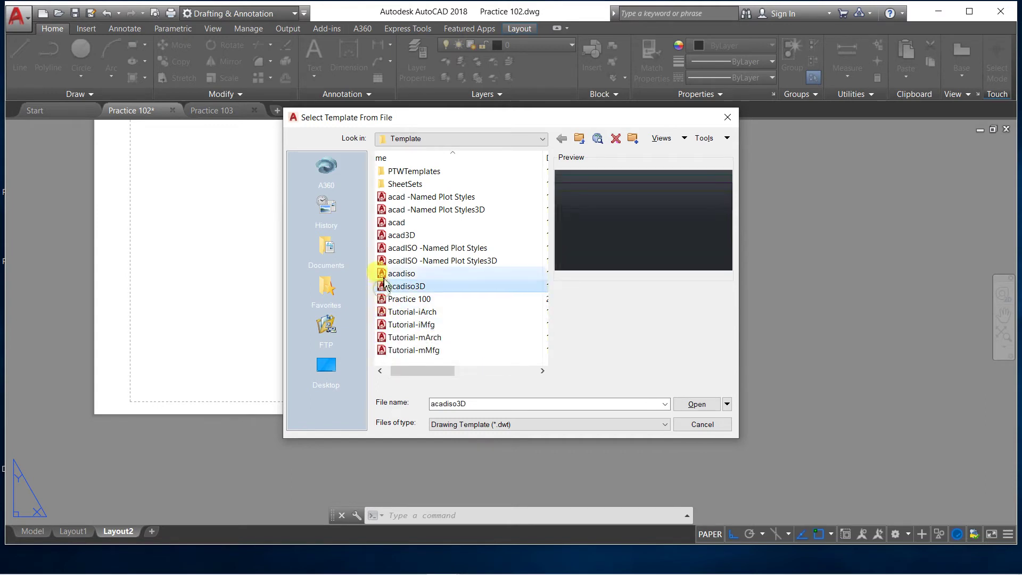
{"action": "left_click", "coordinate": [385, 197]}
{"action": "left_click", "coordinate": [384, 212]}
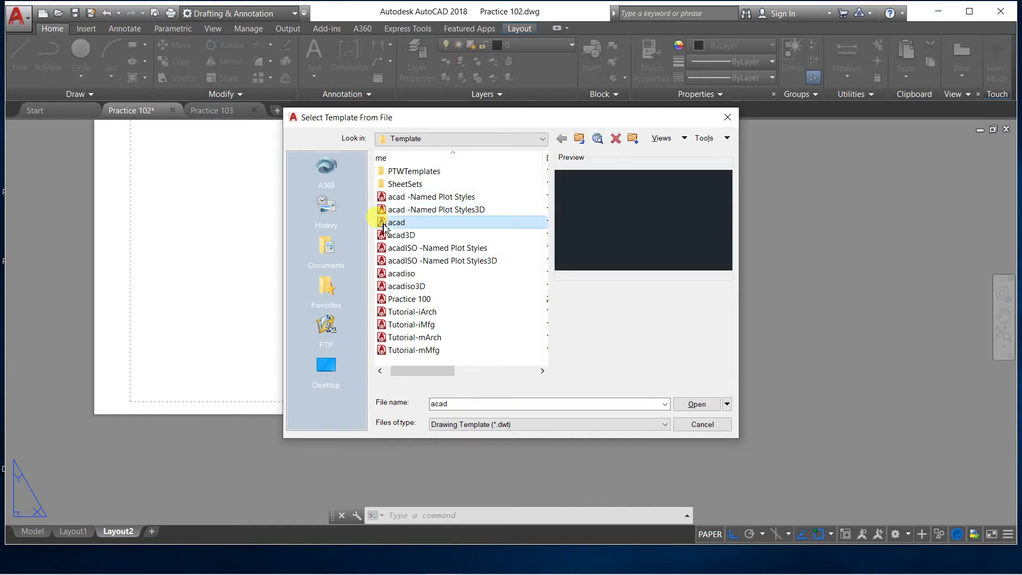
{"action": "left_click", "coordinate": [387, 236]}
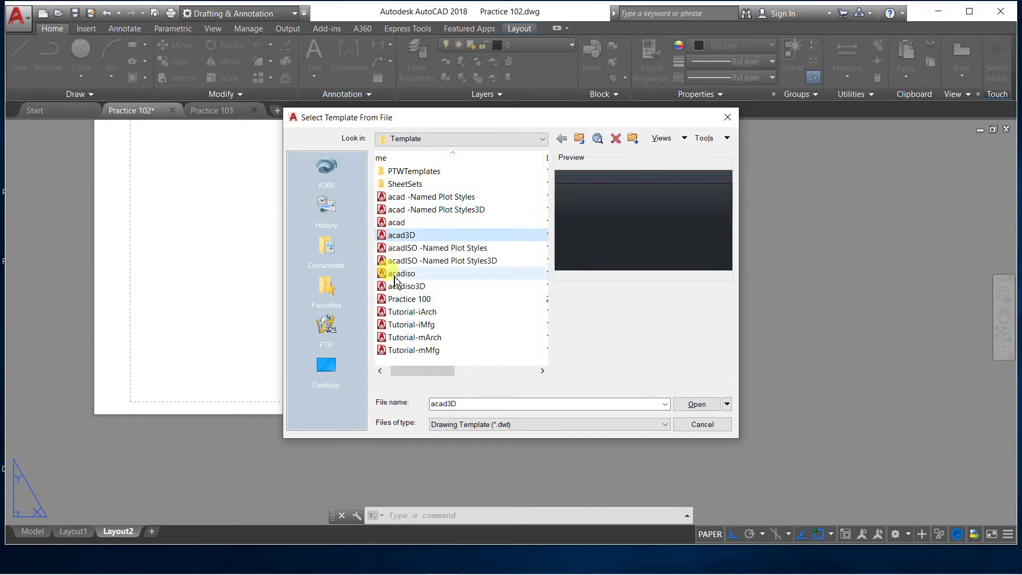
{"action": "left_click", "coordinate": [389, 300]}
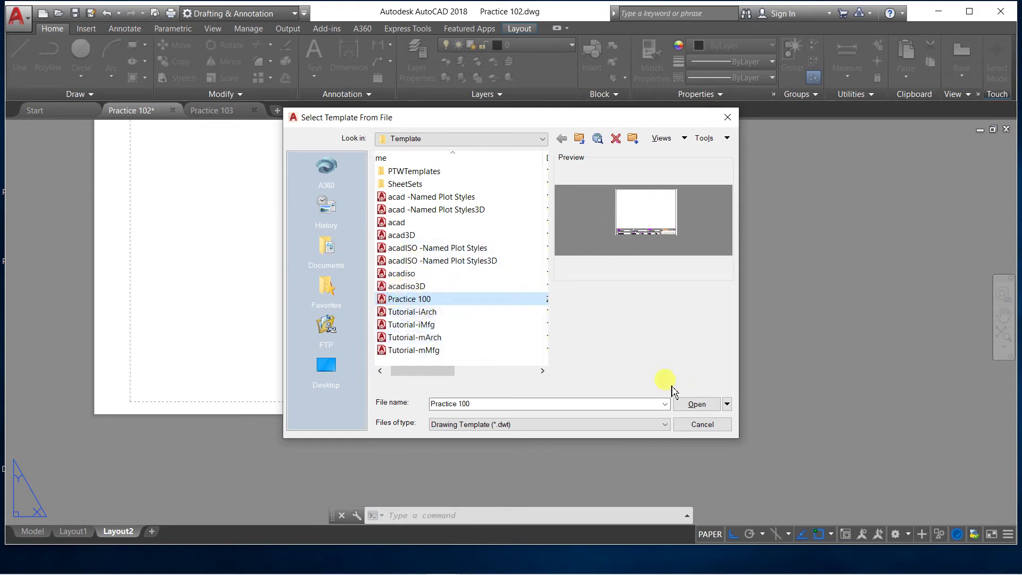
- Open Practice 100 and insert its A4 L layout into the drawing
{"action": "left_click", "coordinate": [695, 406]}
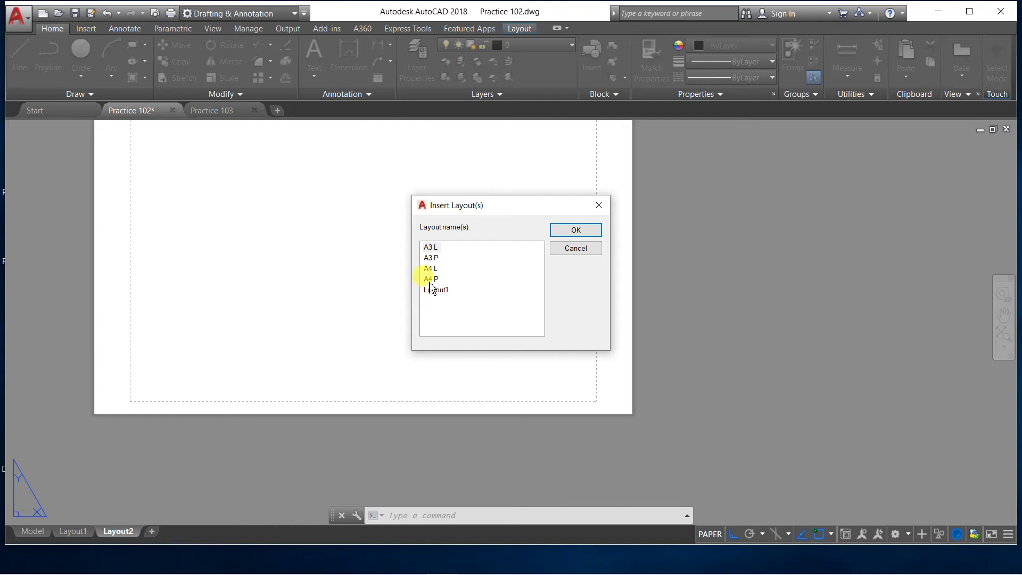
{"action": "left_click", "coordinate": [430, 268]}
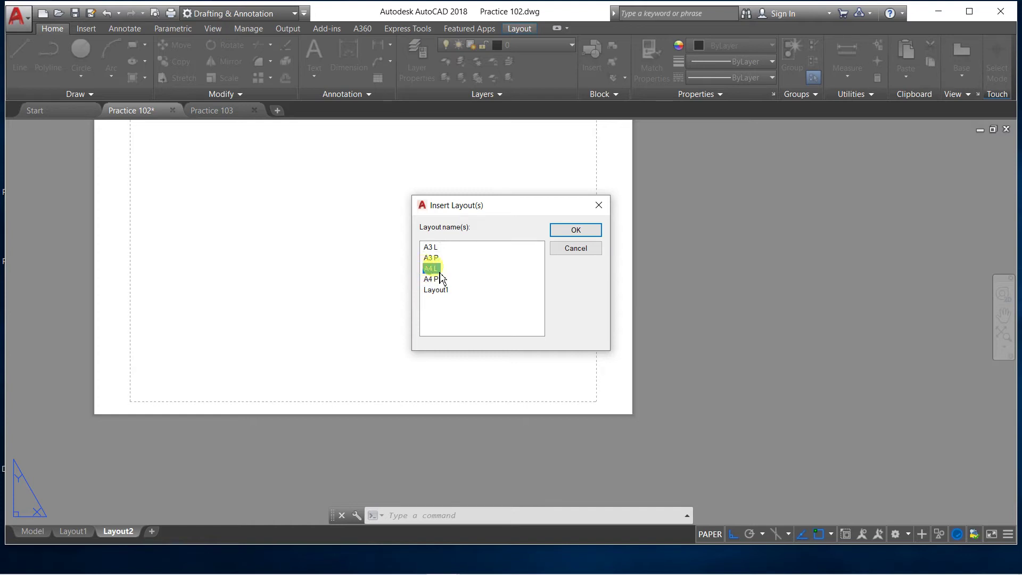
{"action": "left_click", "coordinate": [576, 230]}
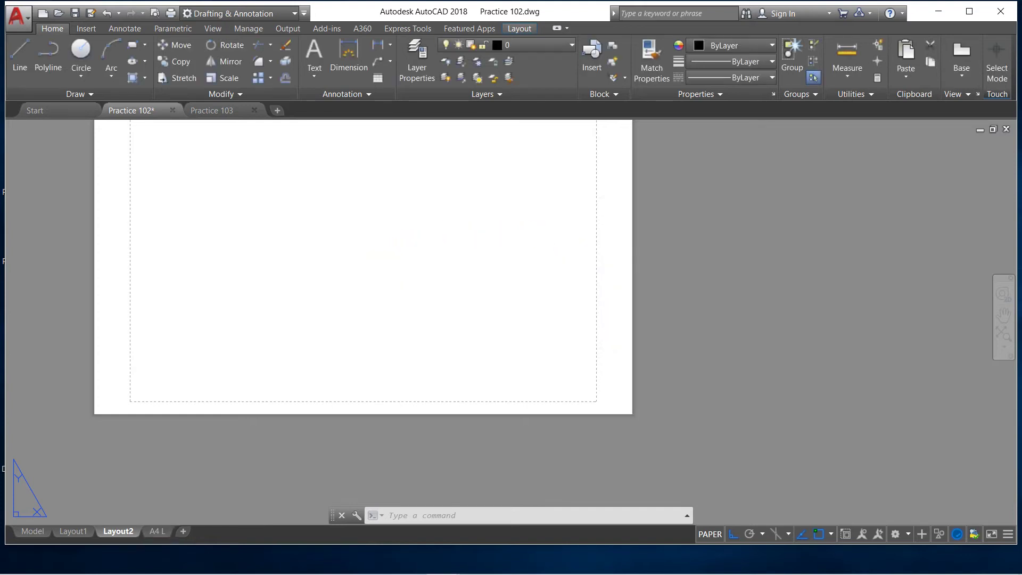
{"action": "scroll", "coordinate": [373, 294], "scroll_direction": "down", "scroll_amount": 2}
{"action": "scroll", "coordinate": [372, 293], "scroll_direction": "down", "scroll_amount": 2}
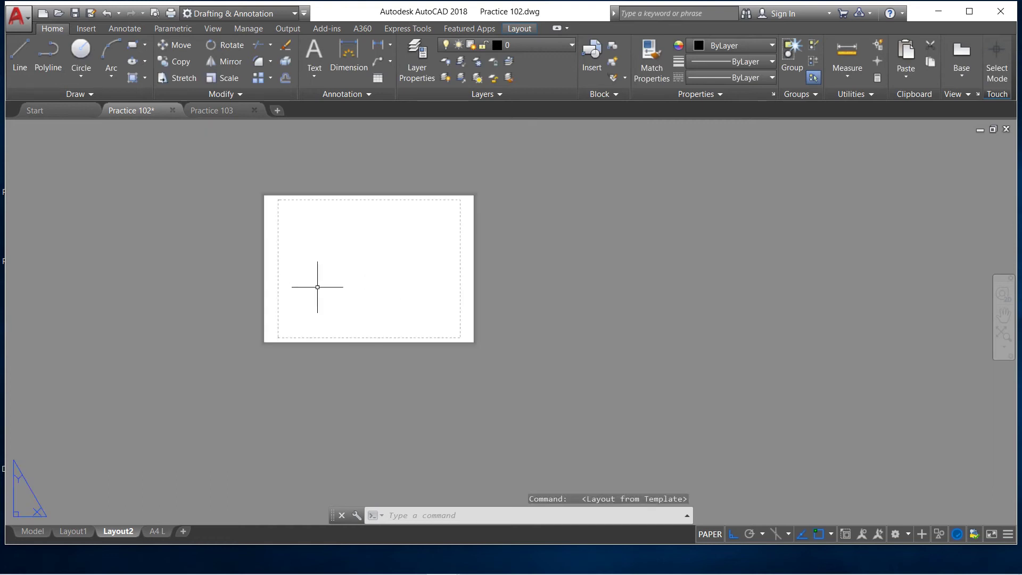
{"action": "scroll", "coordinate": [313, 283], "scroll_direction": "up", "scroll_amount": 2}
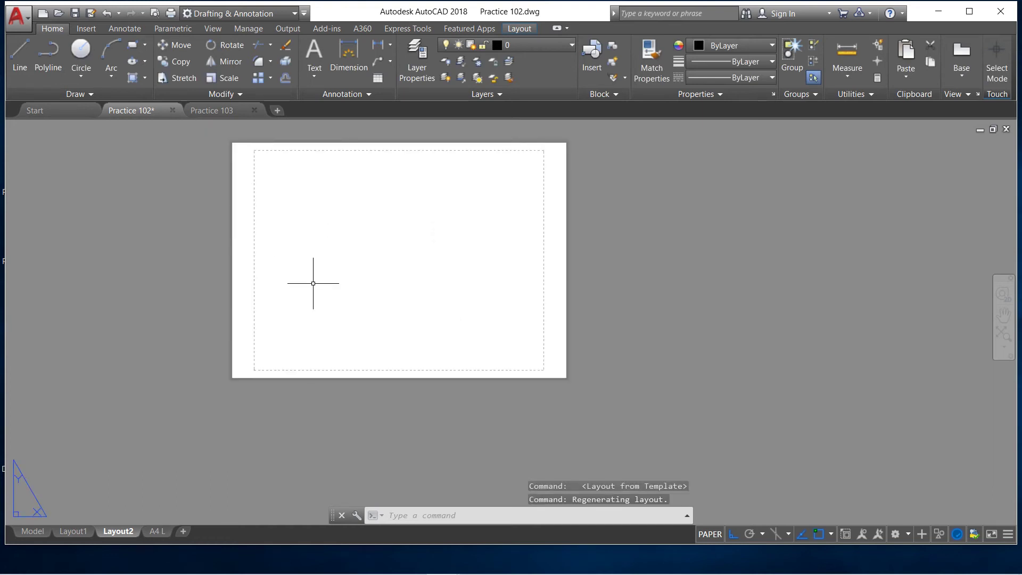
{"action": "scroll", "coordinate": [313, 283], "scroll_direction": "down", "scroll_amount": 3}
{"action": "scroll", "coordinate": [313, 282], "scroll_direction": "up", "scroll_amount": 1}
{"action": "scroll", "coordinate": [313, 282], "scroll_direction": "up", "scroll_amount": 2}
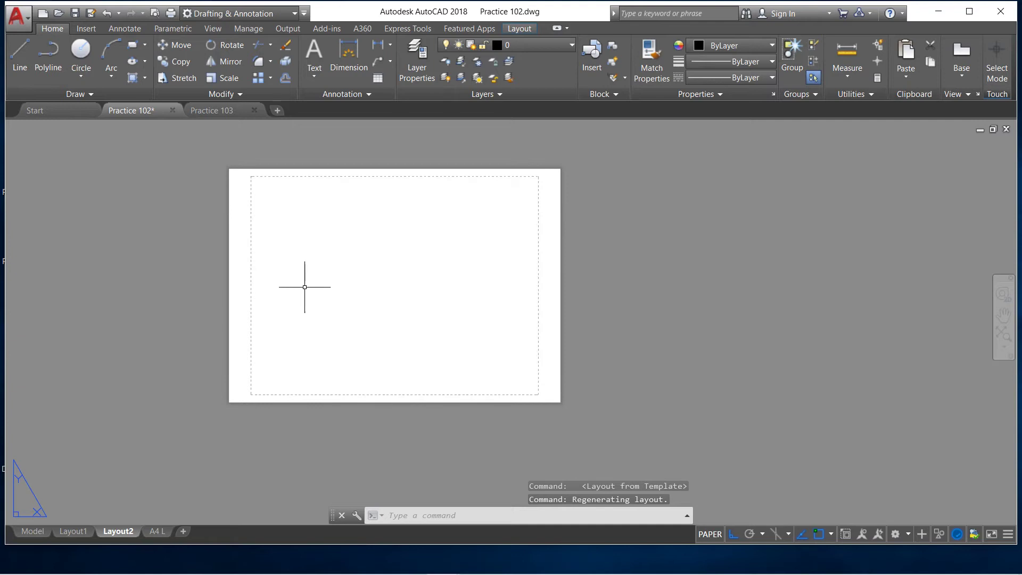
{"action": "right_click", "coordinate": [300, 283]}
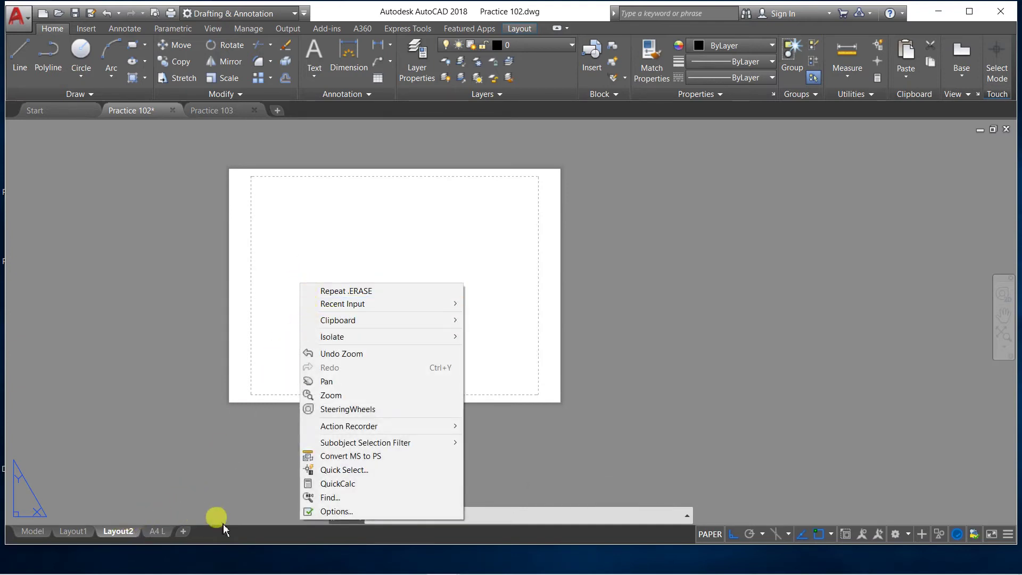
{"action": "left_click", "coordinate": [158, 532]}
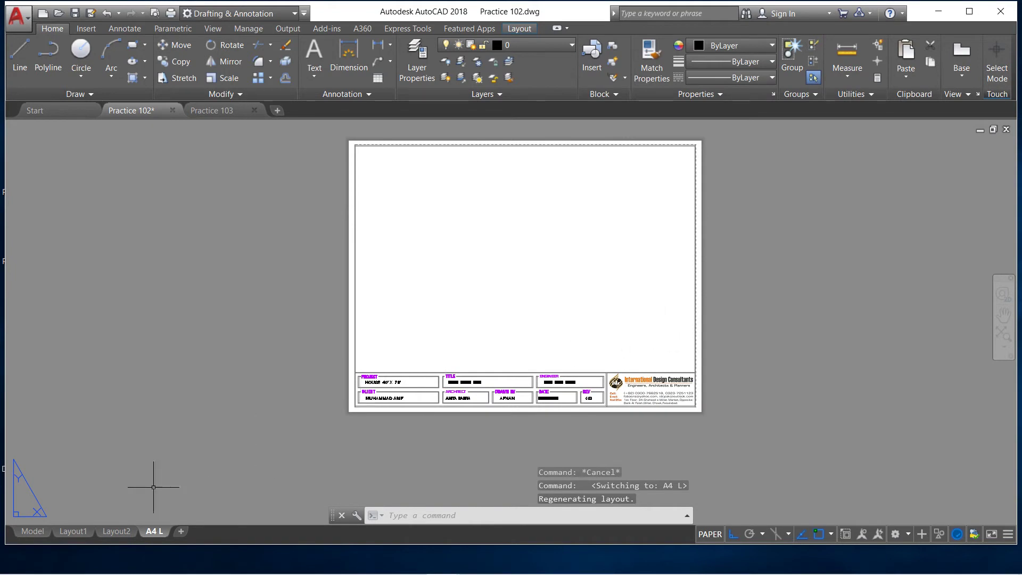
{"action": "scroll", "coordinate": [723, 320], "scroll_direction": "up", "scroll_amount": 2}
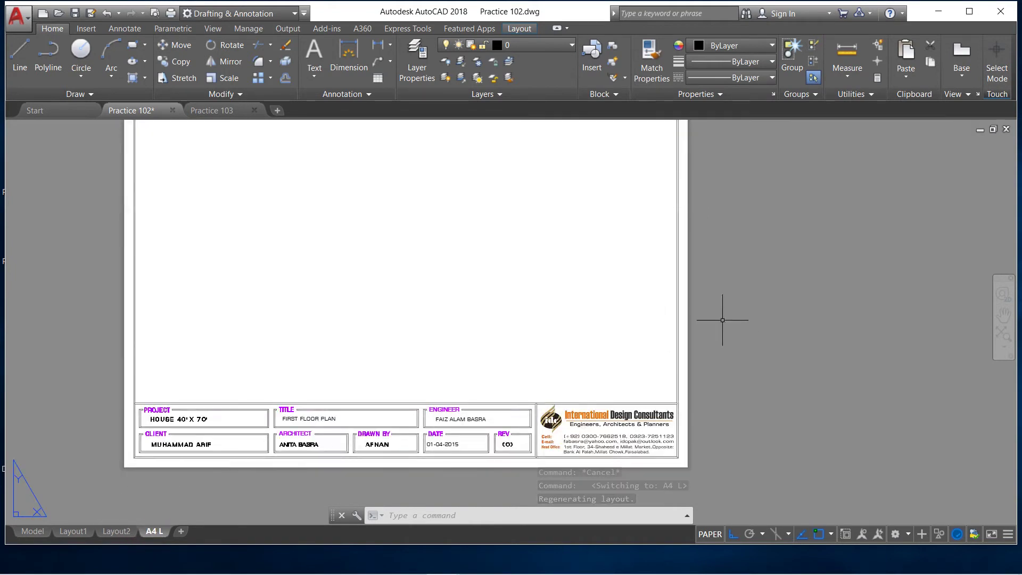
{"action": "scroll", "coordinate": [467, 340], "scroll_direction": "down", "scroll_amount": 2}
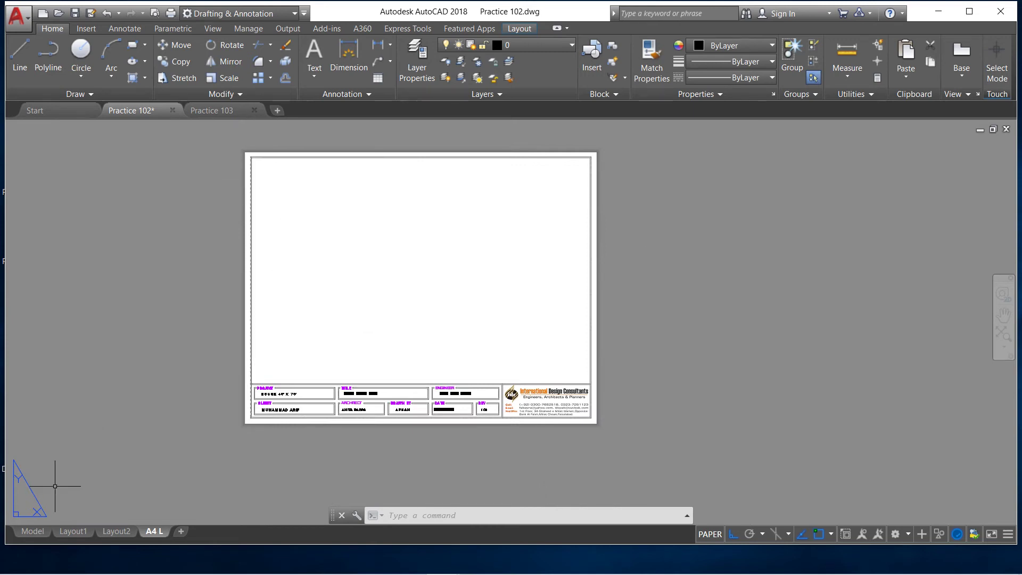
{"action": "left_click", "coordinate": [71, 534]}
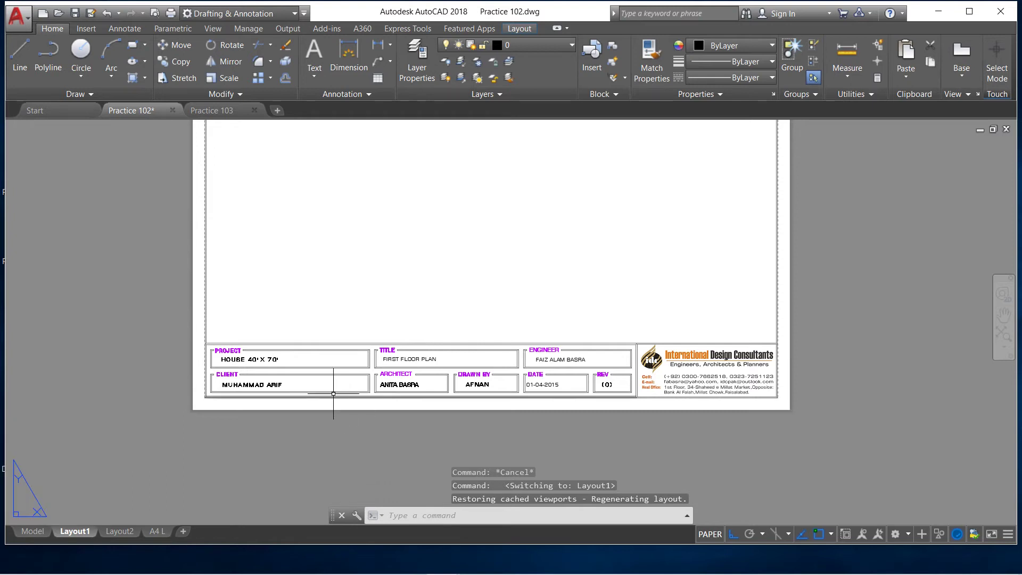
{"action": "scroll", "coordinate": [266, 407], "scroll_direction": "down", "scroll_amount": 4}
{"action": "scroll", "coordinate": [286, 393], "scroll_direction": "up", "scroll_amount": 2}
{"action": "scroll", "coordinate": [286, 394], "scroll_direction": "up", "scroll_amount": 2}
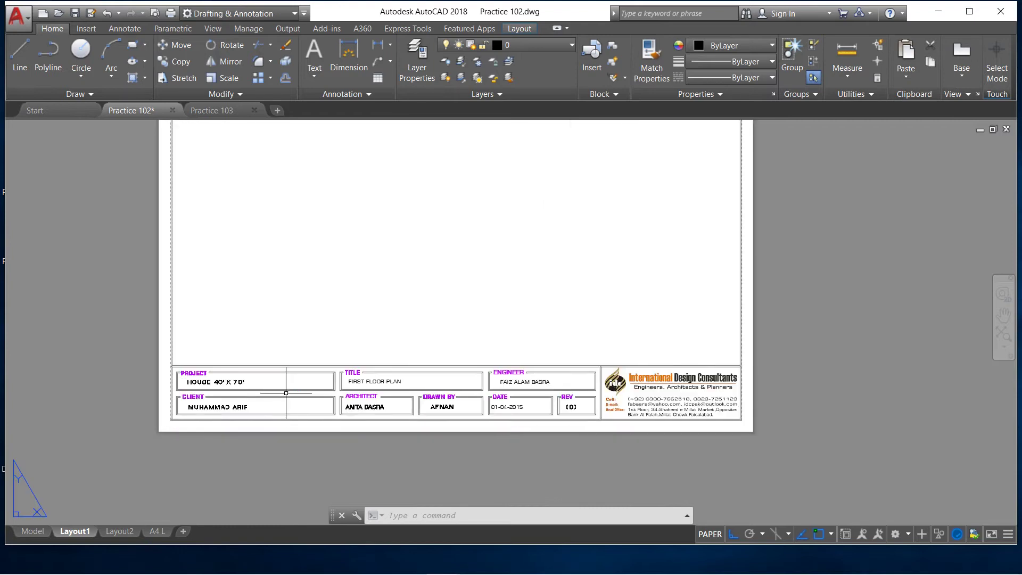
{"action": "scroll", "coordinate": [290, 391], "scroll_direction": "down", "scroll_amount": 4}
{"action": "scroll", "coordinate": [294, 373], "scroll_direction": "down", "scroll_amount": 2}
{"action": "scroll", "coordinate": [304, 330], "scroll_direction": "down", "scroll_amount": 2}
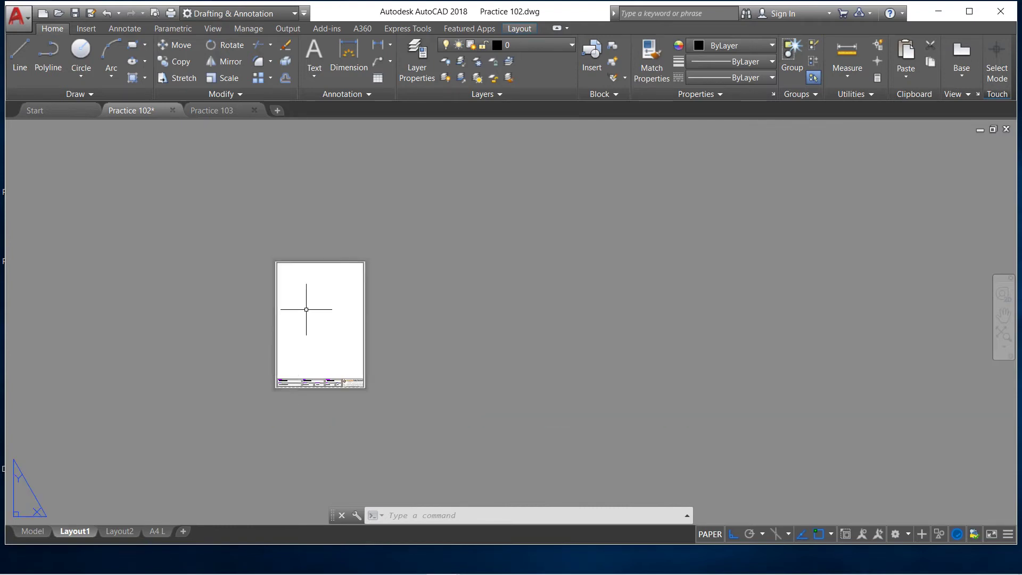
{"action": "scroll", "coordinate": [307, 298], "scroll_direction": "up", "scroll_amount": 2}
{"action": "scroll", "coordinate": [331, 432], "scroll_direction": "up", "scroll_amount": 4}
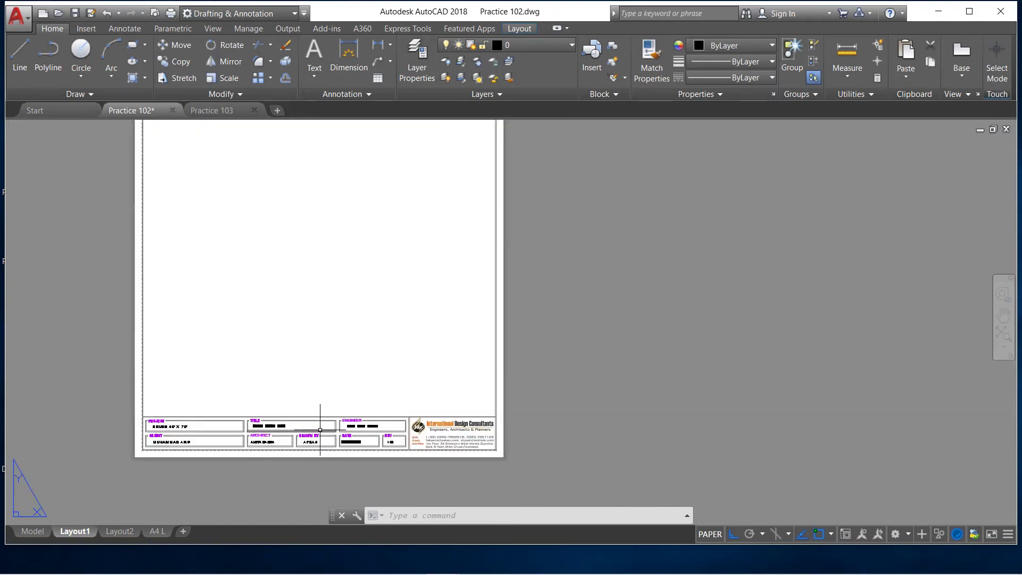
- Show the A4 L layout sheet and zoom around its title block
{"action": "left_click", "coordinate": [158, 532]}
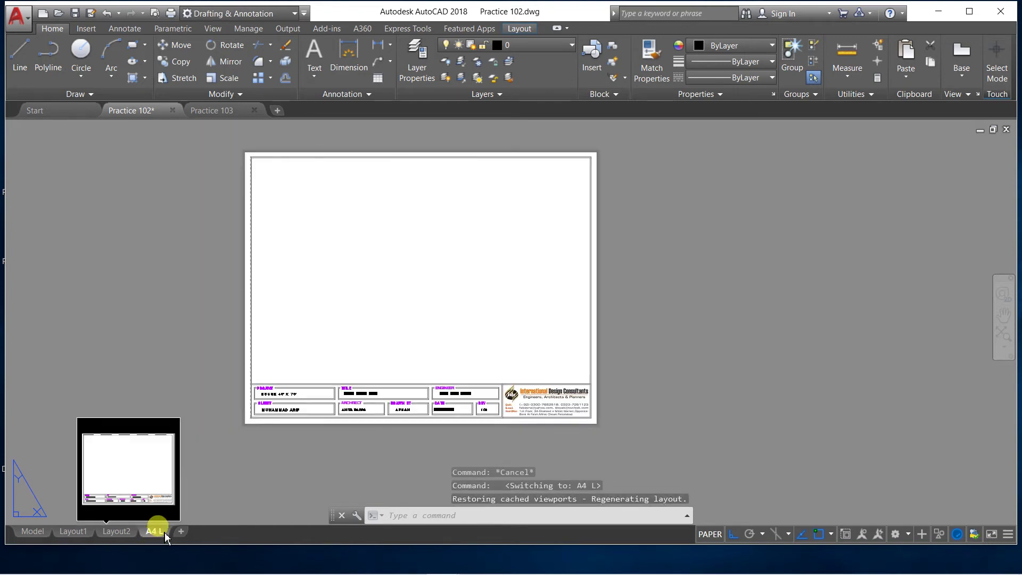
{"action": "scroll", "coordinate": [406, 406], "scroll_direction": "up", "scroll_amount": 2}
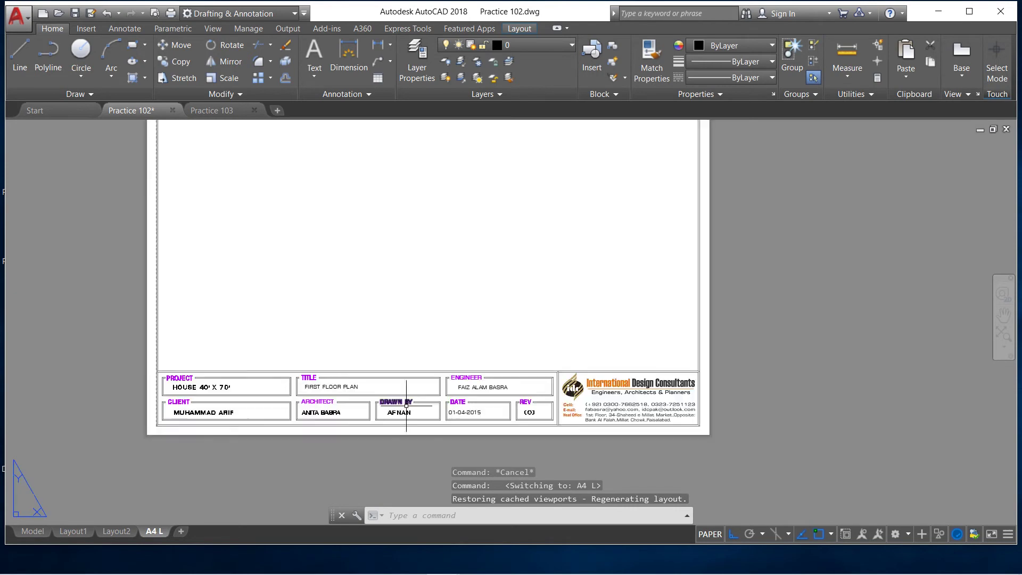
{"action": "scroll", "coordinate": [240, 445], "scroll_direction": "up", "scroll_amount": 4}
{"action": "scroll", "coordinate": [200, 411], "scroll_direction": "down", "scroll_amount": 4}
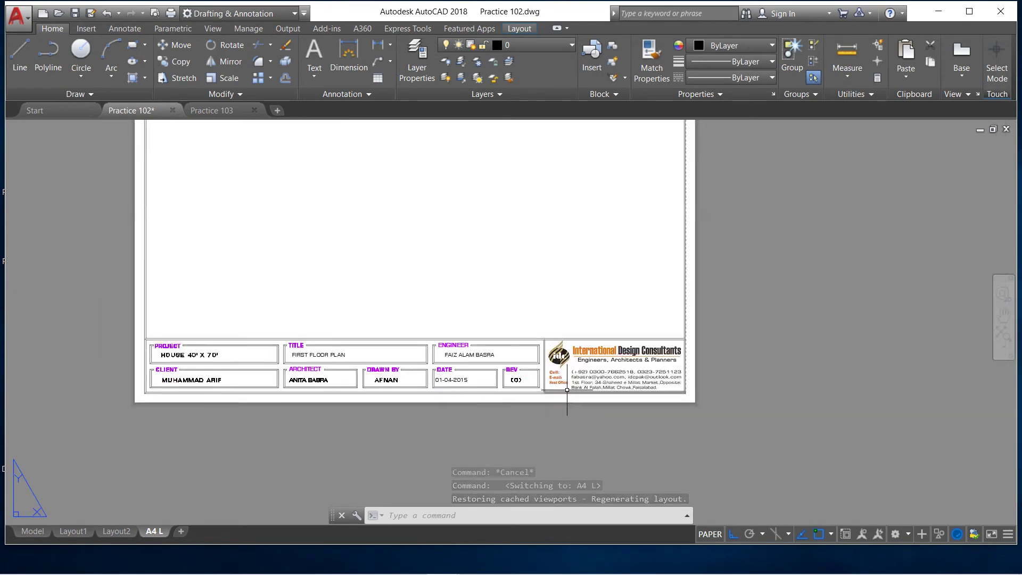
{"action": "scroll", "coordinate": [287, 397], "scroll_direction": "down", "scroll_amount": 3}
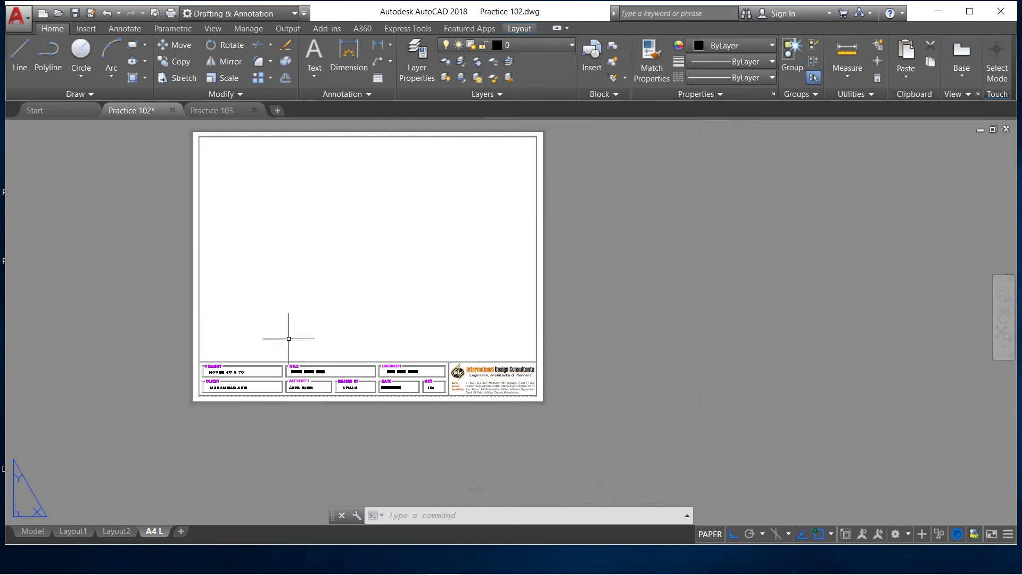
{"action": "scroll", "coordinate": [216, 396], "scroll_direction": "up", "scroll_amount": 4}
{"action": "scroll", "coordinate": [165, 364], "scroll_direction": "down", "scroll_amount": 4}
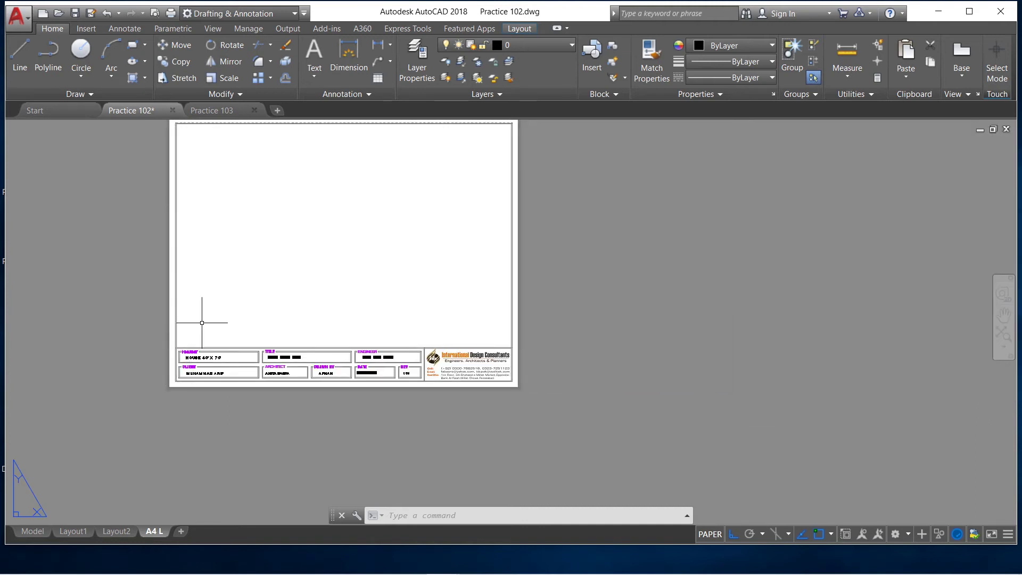
{"action": "scroll", "coordinate": [205, 165], "scroll_direction": "up", "scroll_amount": 2}
{"action": "scroll", "coordinate": [227, 270], "scroll_direction": "down", "scroll_amount": 2}
{"action": "scroll", "coordinate": [227, 250], "scroll_direction": "down", "scroll_amount": 2}
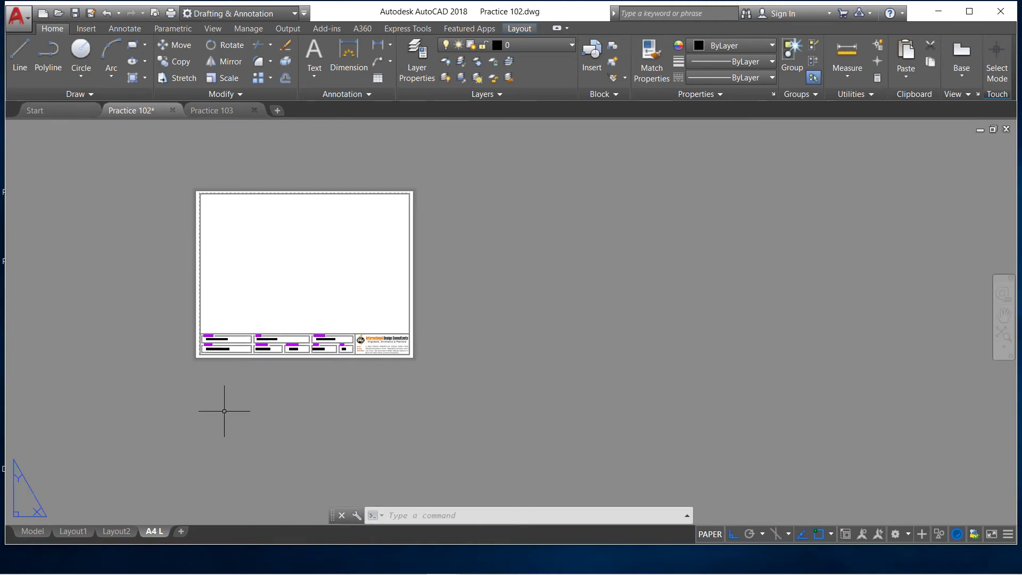
{"action": "scroll", "coordinate": [265, 313], "scroll_direction": "up", "scroll_amount": 2}
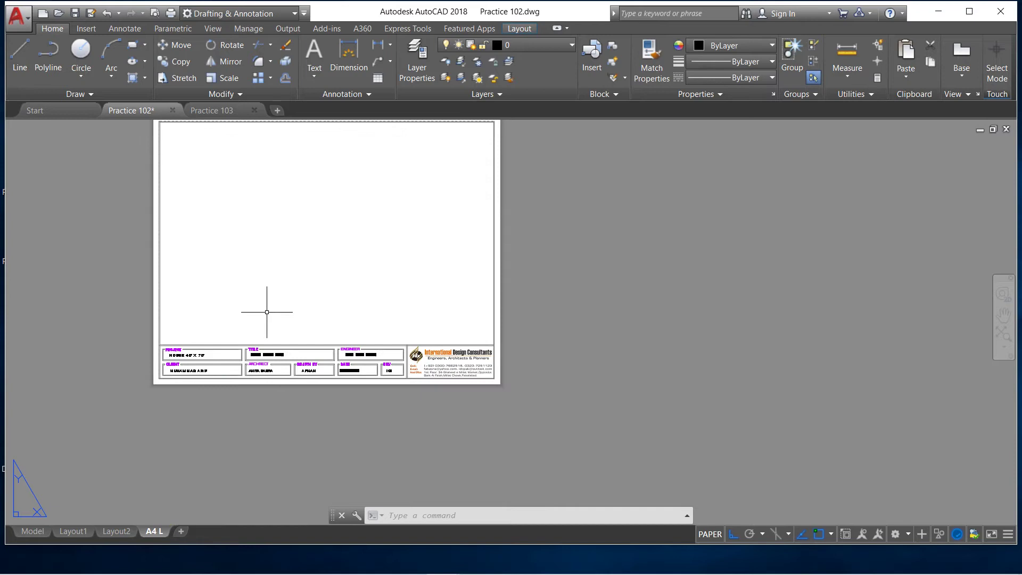
{"action": "scroll", "coordinate": [357, 338], "scroll_direction": "up", "scroll_amount": 2}
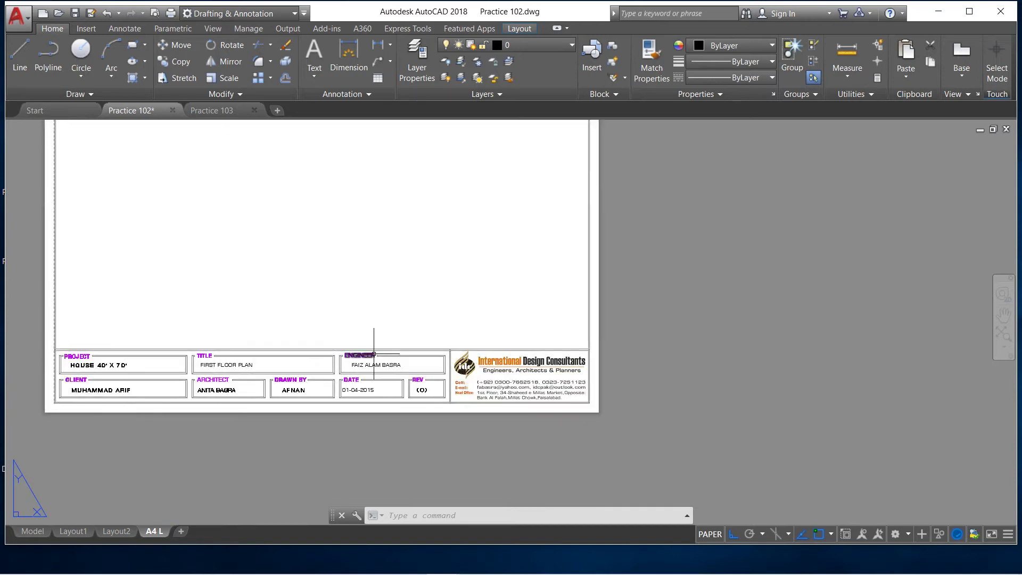
{"action": "scroll", "coordinate": [376, 367], "scroll_direction": "down", "scroll_amount": 2}
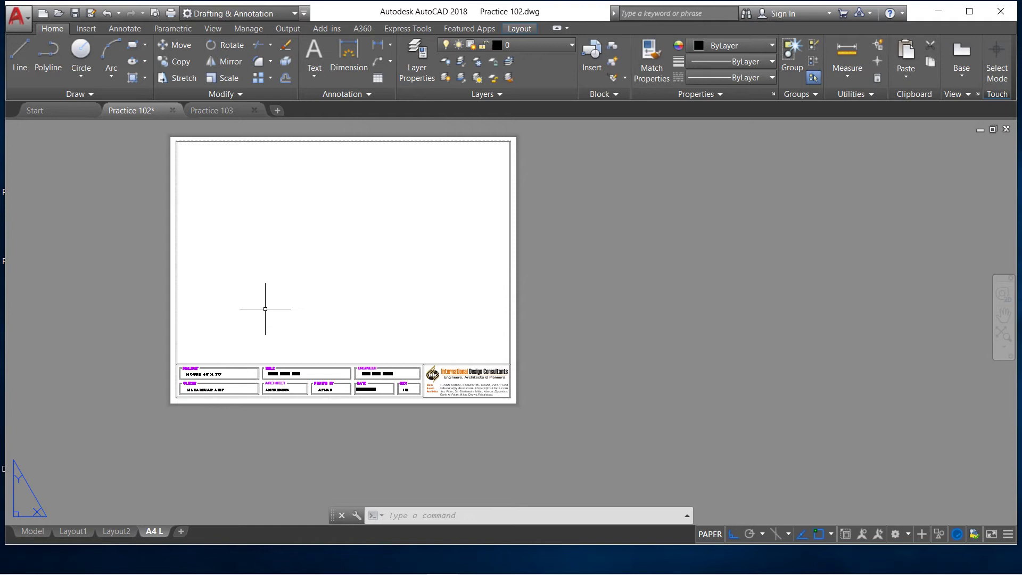
{"action": "scroll", "coordinate": [239, 391], "scroll_direction": "up", "scroll_amount": 4}
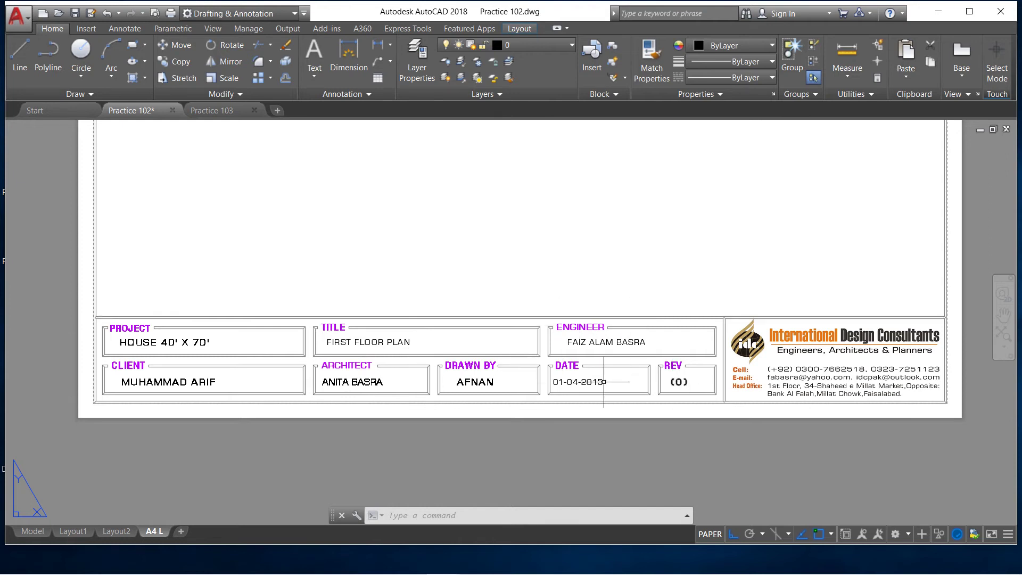
{"action": "scroll", "coordinate": [559, 381], "scroll_direction": "down", "scroll_amount": 4}
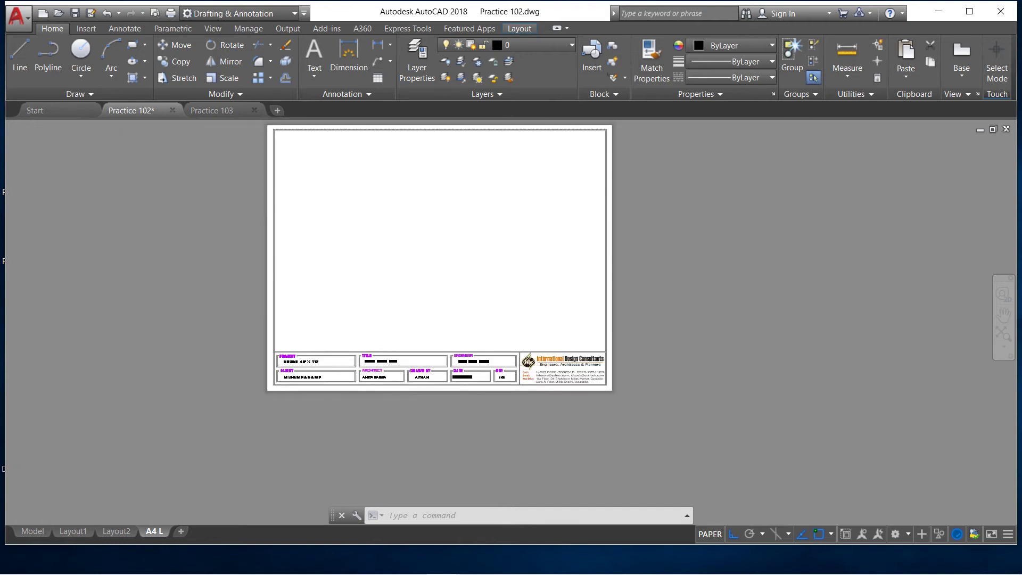
{"action": "scroll", "coordinate": [584, 363], "scroll_direction": "up", "scroll_amount": 4}
{"action": "scroll", "coordinate": [509, 330], "scroll_direction": "up", "scroll_amount": 2}
{"action": "scroll", "coordinate": [468, 362], "scroll_direction": "down", "scroll_amount": 7}
{"action": "scroll", "coordinate": [431, 275], "scroll_direction": "up", "scroll_amount": 2}
{"action": "scroll", "coordinate": [384, 405], "scroll_direction": "up", "scroll_amount": 2}
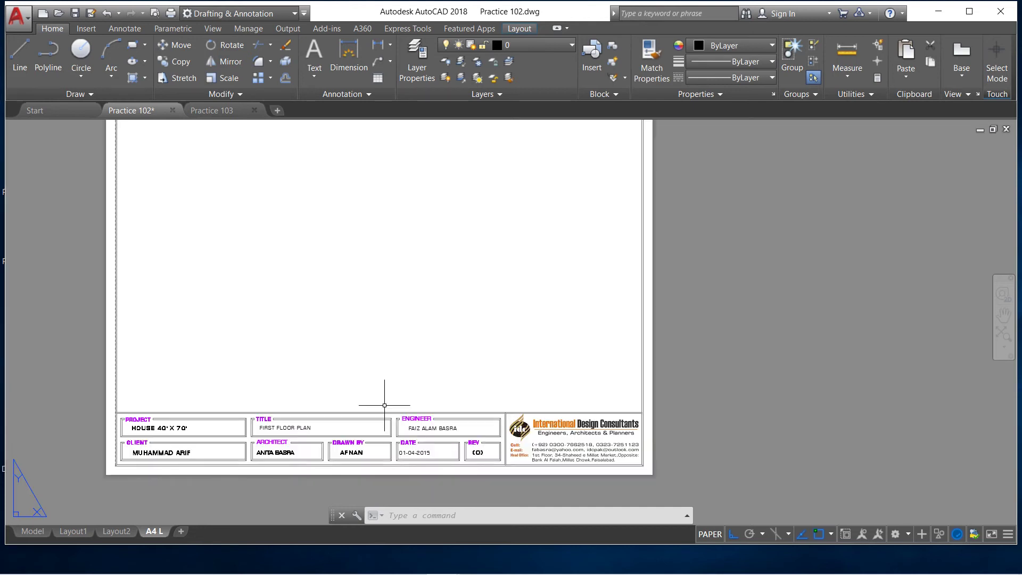
{"action": "scroll", "coordinate": [379, 376], "scroll_direction": "down", "scroll_amount": 2}
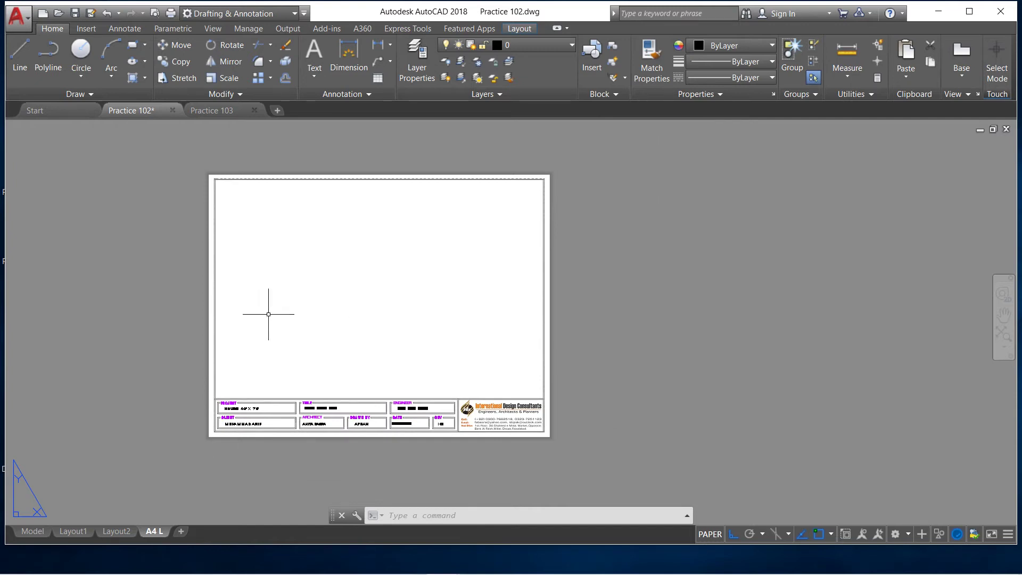
{"action": "scroll", "coordinate": [272, 327], "scroll_direction": "up", "scroll_amount": 2}
{"action": "scroll", "coordinate": [269, 323], "scroll_direction": "down", "scroll_amount": 2}
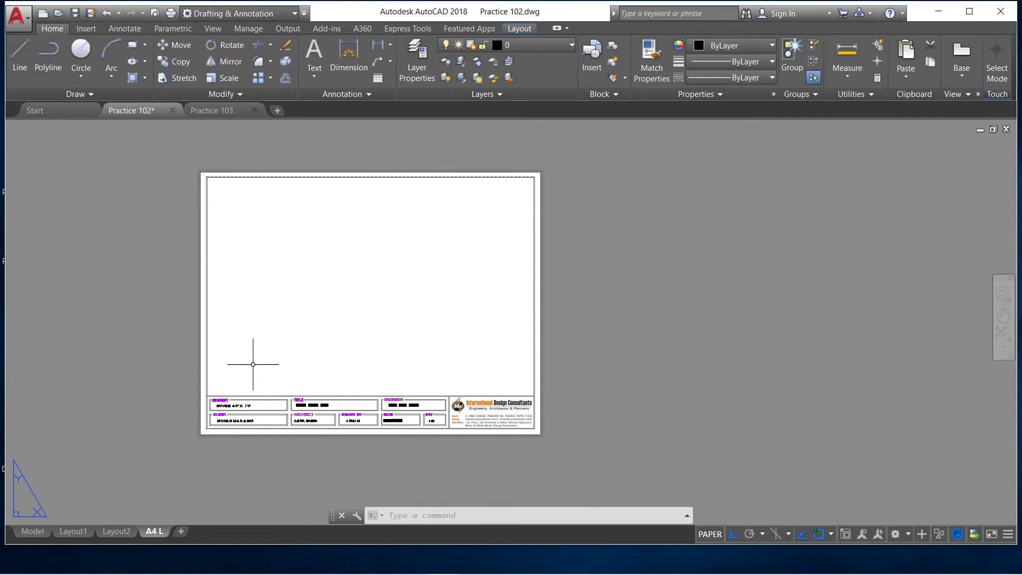
{"action": "scroll", "coordinate": [253, 364], "scroll_direction": "up", "scroll_amount": 2}
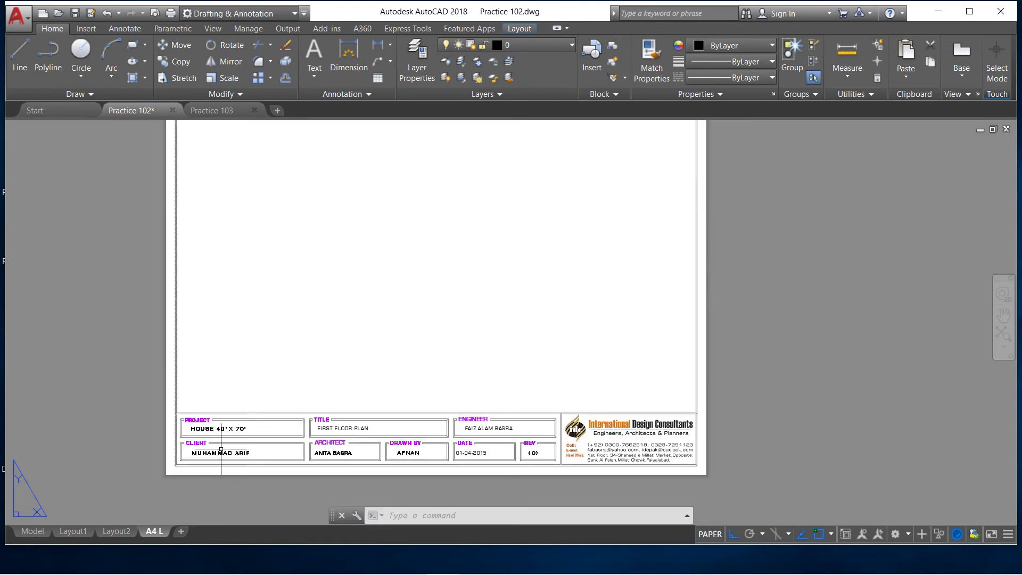
{"action": "scroll", "coordinate": [213, 368], "scroll_direction": "down", "scroll_amount": 4}
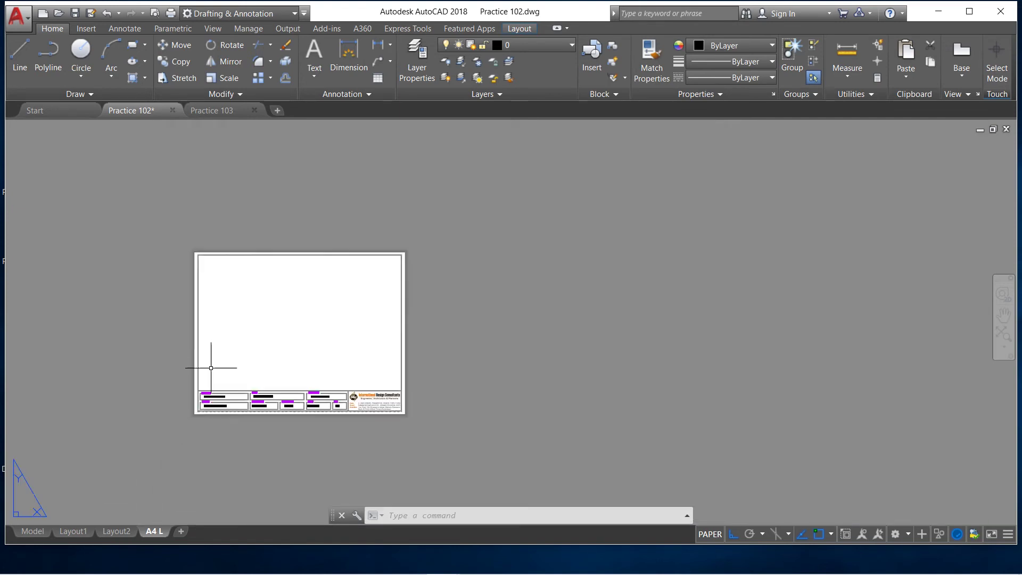
{"action": "scroll", "coordinate": [218, 342], "scroll_direction": "up", "scroll_amount": 2}
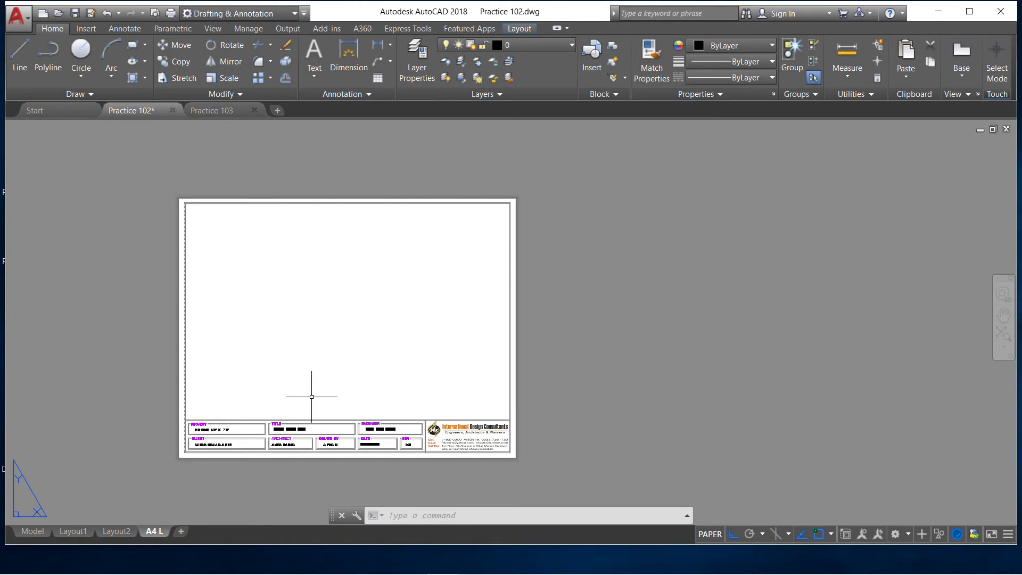
{"action": "scroll", "coordinate": [372, 458], "scroll_direction": "up", "scroll_amount": 2}
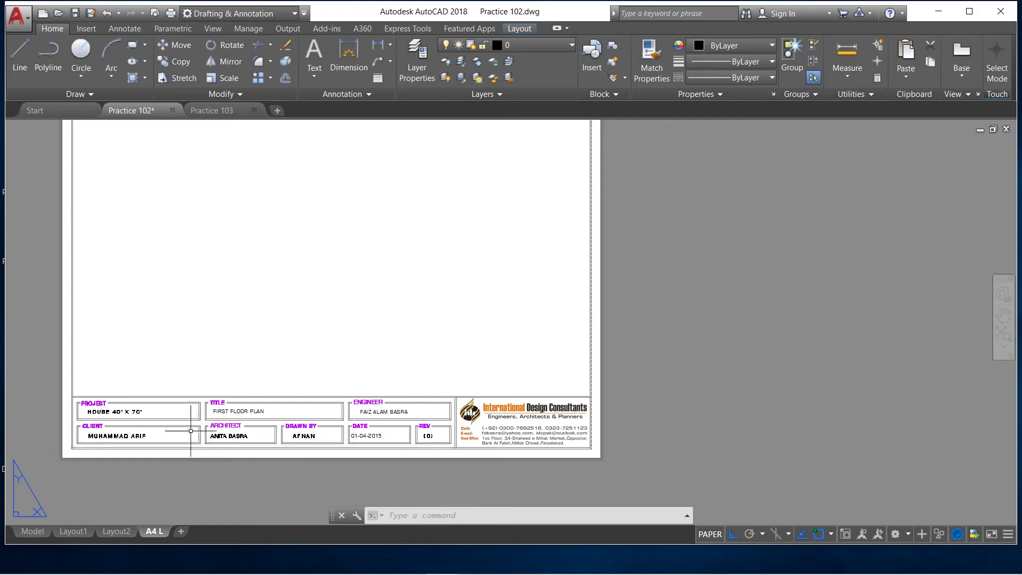
{"action": "scroll", "coordinate": [203, 426], "scroll_direction": "down", "scroll_amount": 4}
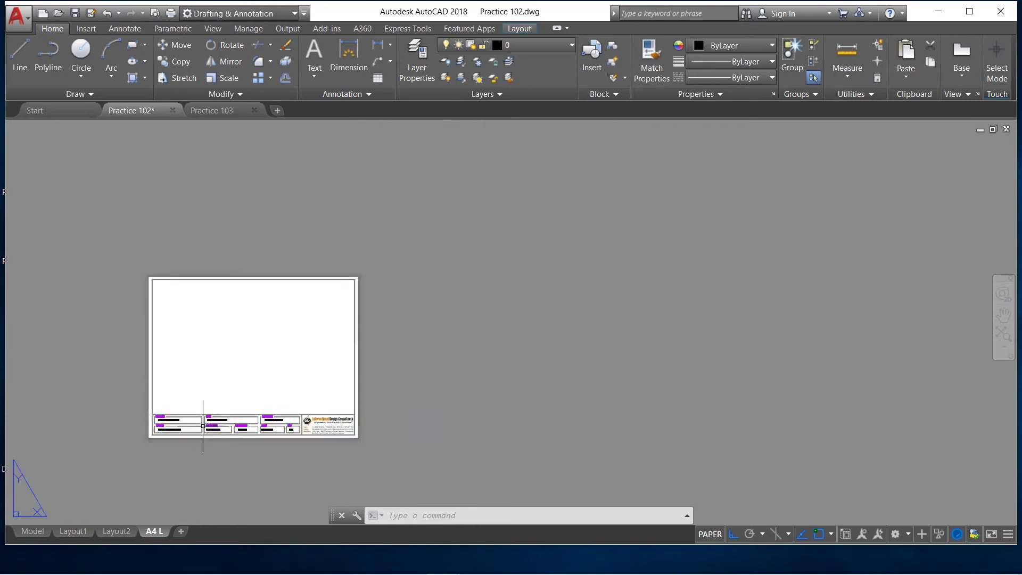
- Return to model space and zoom over the portrait sheet frame and its title block
{"action": "left_click", "coordinate": [33, 531]}
{"action": "scroll", "coordinate": [441, 472], "scroll_direction": "up", "scroll_amount": 5}
{"action": "scroll", "coordinate": [372, 411], "scroll_direction": "down", "scroll_amount": 5}
{"action": "scroll", "coordinate": [369, 469], "scroll_direction": "up", "scroll_amount": 2}
{"action": "scroll", "coordinate": [367, 462], "scroll_direction": "up", "scroll_amount": 2}
{"action": "scroll", "coordinate": [365, 456], "scroll_direction": "up", "scroll_amount": 2}
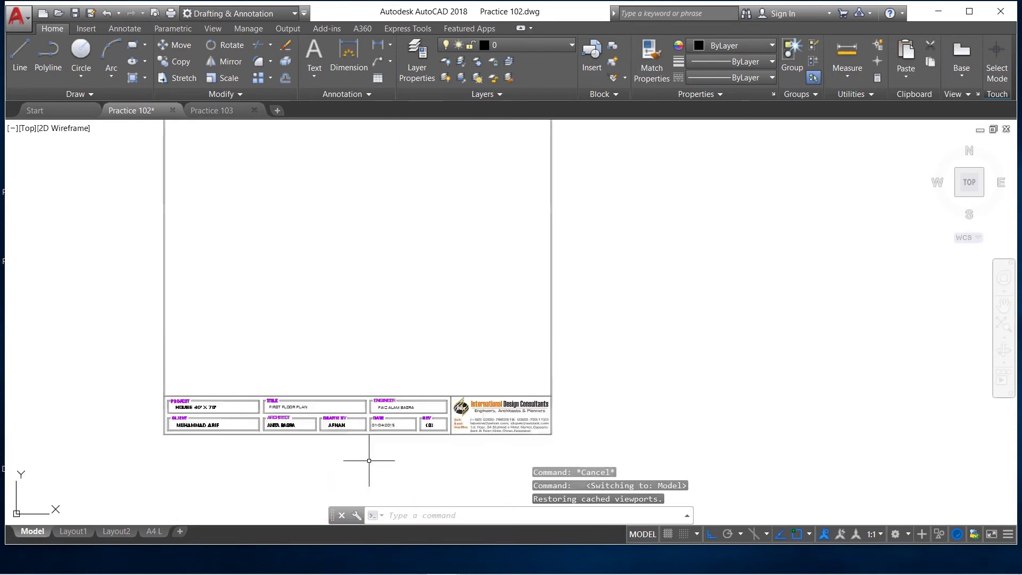
{"action": "scroll", "coordinate": [362, 447], "scroll_direction": "down", "scroll_amount": 4}
{"action": "scroll", "coordinate": [354, 431], "scroll_direction": "down", "scroll_amount": 2}
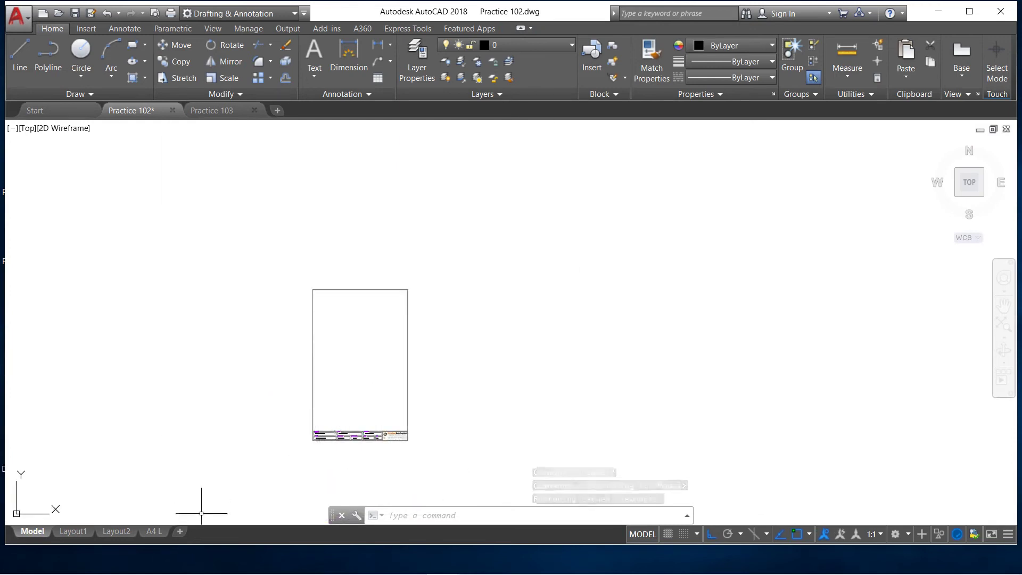
{"action": "mouse_move", "coordinate": [153, 532]}
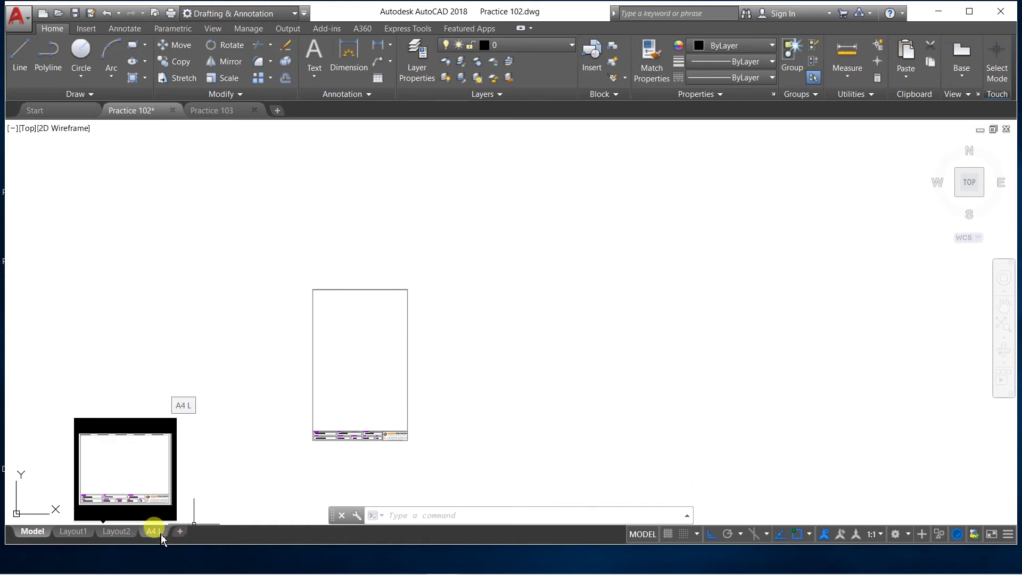
- Insert the D-Size Layout from the Tutorial-iArch template into Practice 102.dwg
{"action": "right_click", "coordinate": [155, 531]}
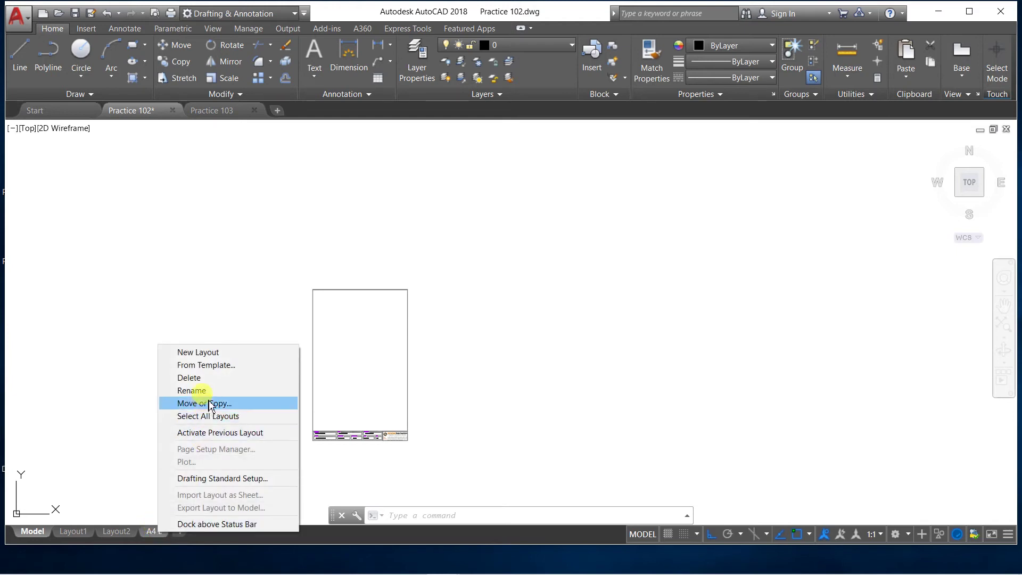
{"action": "left_click", "coordinate": [207, 365]}
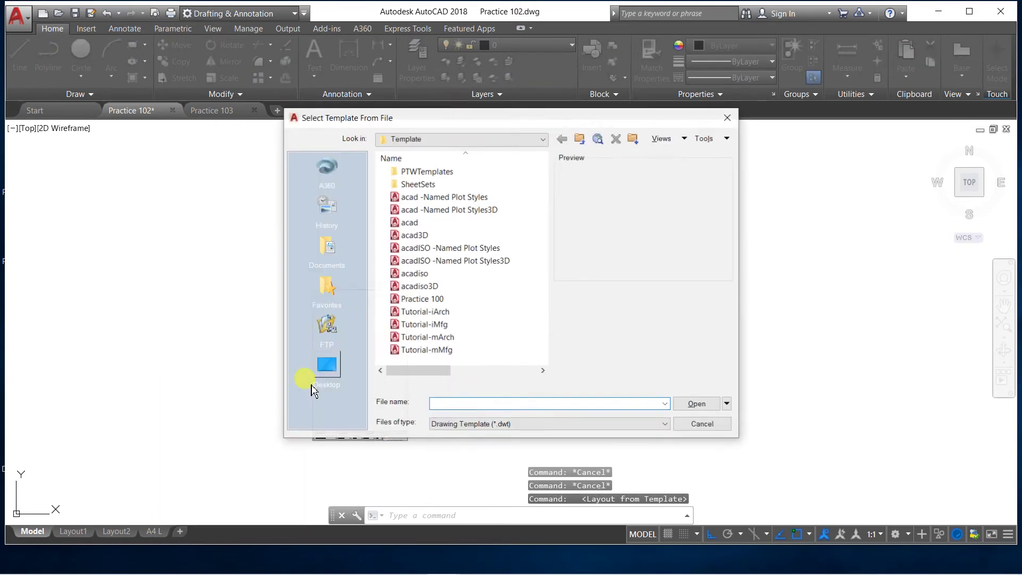
{"action": "left_click", "coordinate": [441, 300]}
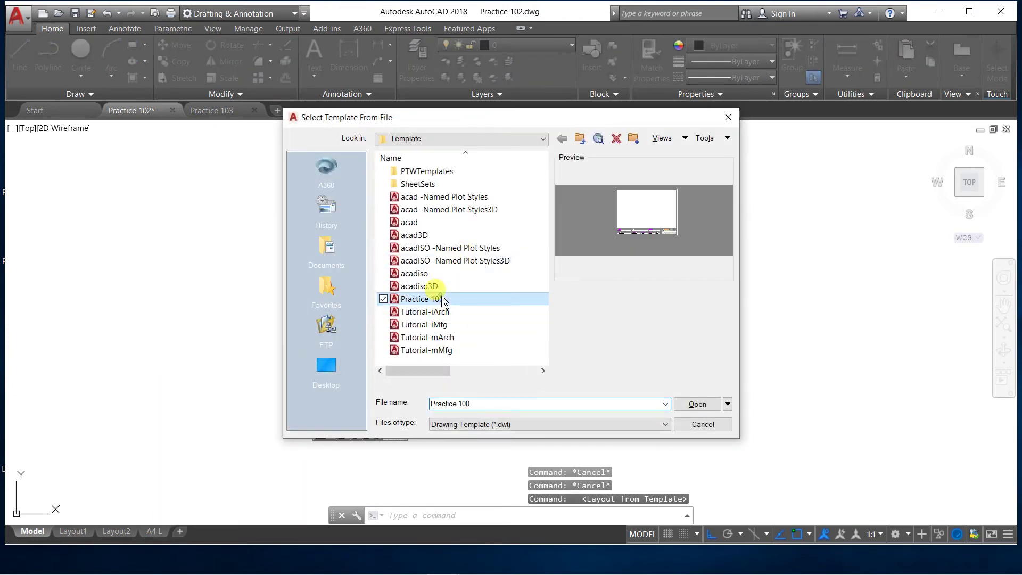
{"action": "left_click", "coordinate": [418, 315]}
{"action": "left_click", "coordinate": [687, 406]}
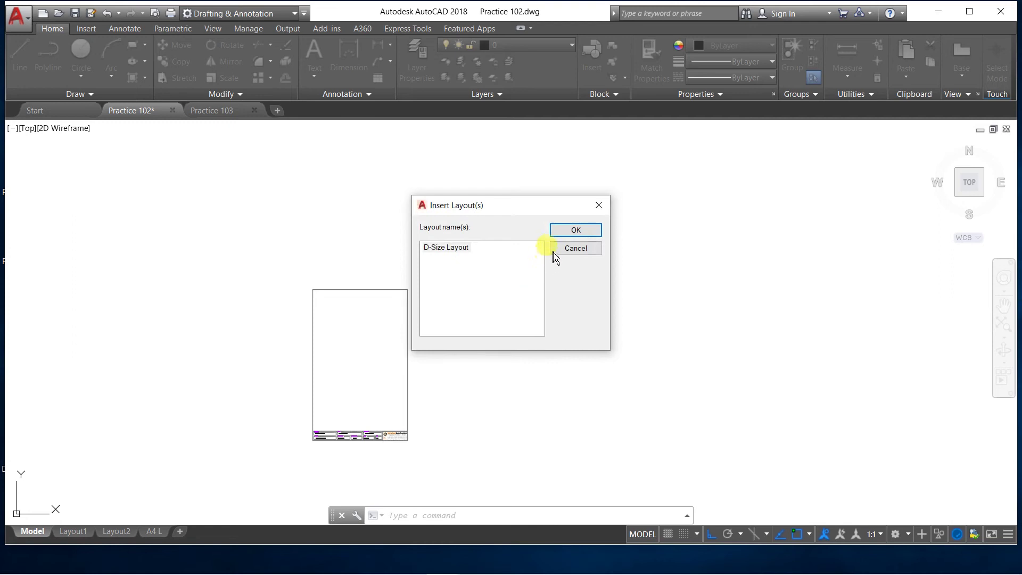
{"action": "left_click", "coordinate": [574, 233]}
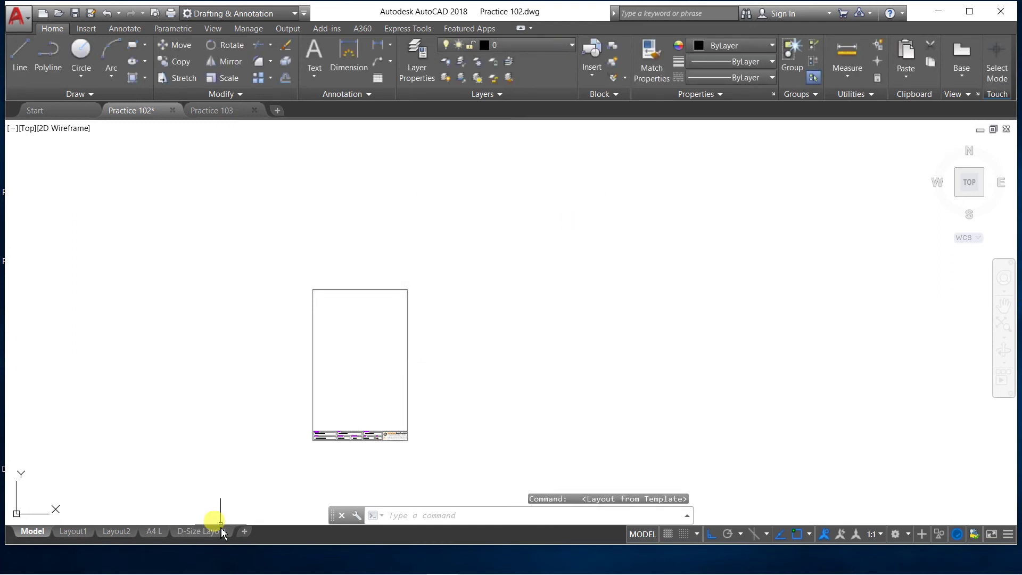
{"action": "left_click", "coordinate": [211, 529]}
{"action": "scroll", "coordinate": [346, 341], "scroll_direction": "up", "scroll_amount": 2}
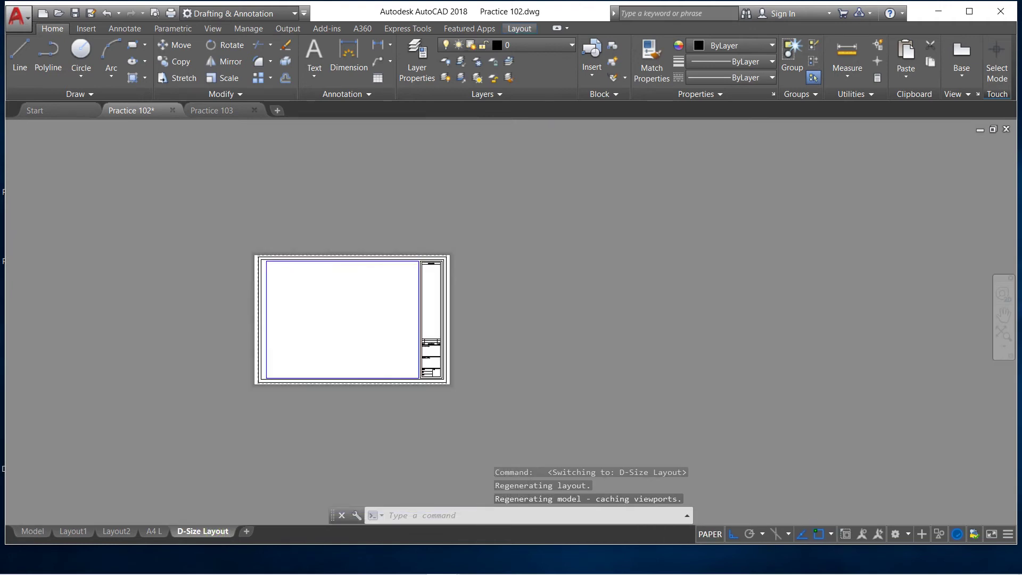
{"action": "scroll", "coordinate": [319, 324], "scroll_direction": "up", "scroll_amount": 4}
{"action": "scroll", "coordinate": [589, 292], "scroll_direction": "up", "scroll_amount": 2}
{"action": "scroll", "coordinate": [566, 315], "scroll_direction": "up", "scroll_amount": 2}
{"action": "scroll", "coordinate": [613, 341], "scroll_direction": "down", "scroll_amount": 2}
{"action": "scroll", "coordinate": [545, 199], "scroll_direction": "down", "scroll_amount": 1}
{"action": "scroll", "coordinate": [545, 202], "scroll_direction": "up", "scroll_amount": 4}
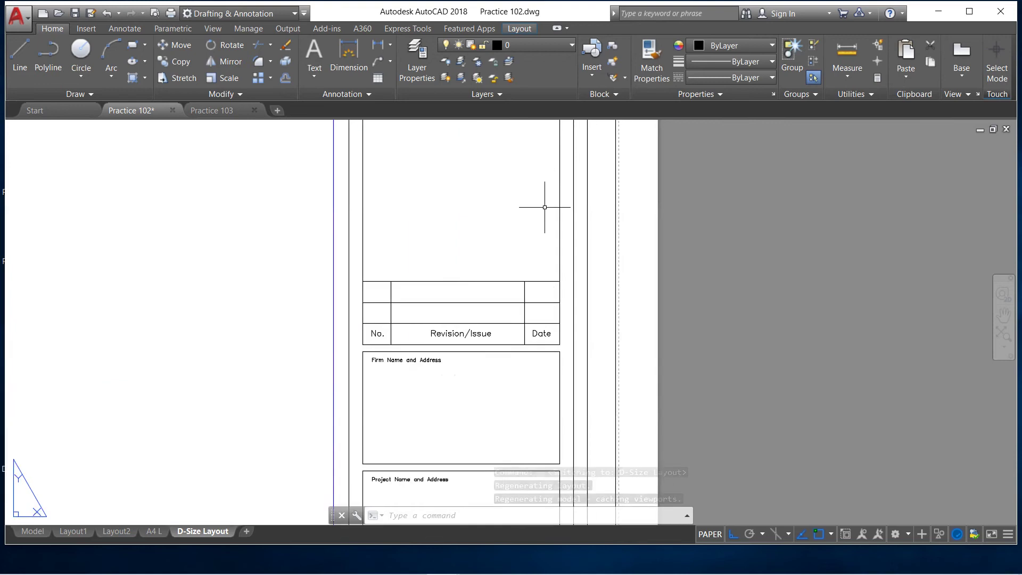
{"action": "scroll", "coordinate": [461, 297], "scroll_direction": "down", "scroll_amount": 5}
{"action": "scroll", "coordinate": [472, 298], "scroll_direction": "down", "scroll_amount": 4}
{"action": "scroll", "coordinate": [468, 213], "scroll_direction": "up", "scroll_amount": 3}
{"action": "scroll", "coordinate": [472, 184], "scroll_direction": "up", "scroll_amount": 5}
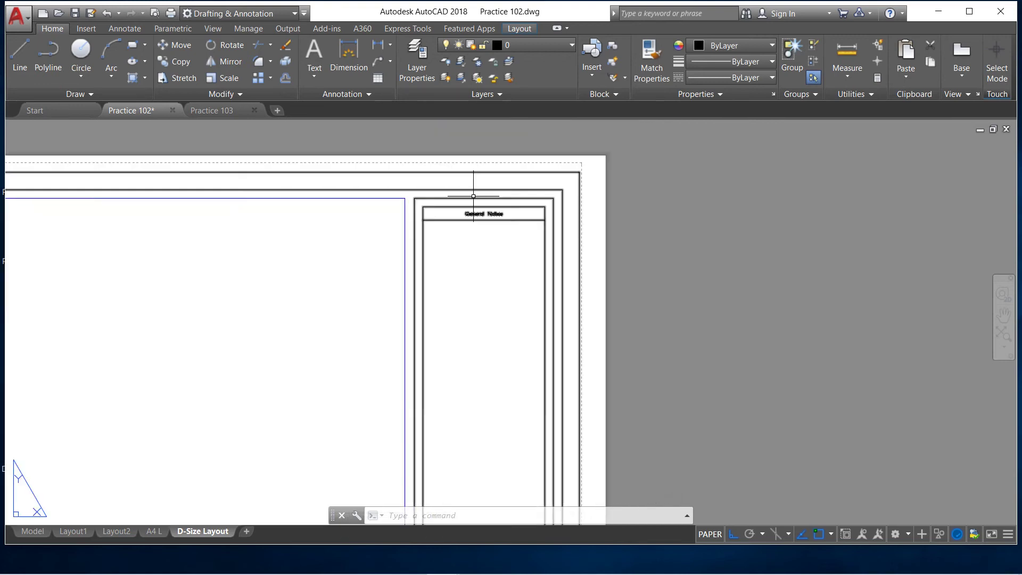
{"action": "scroll", "coordinate": [473, 228], "scroll_direction": "up", "scroll_amount": 5}
{"action": "scroll", "coordinate": [444, 252], "scroll_direction": "down", "scroll_amount": 4}
{"action": "scroll", "coordinate": [444, 252], "scroll_direction": "down", "scroll_amount": 2}
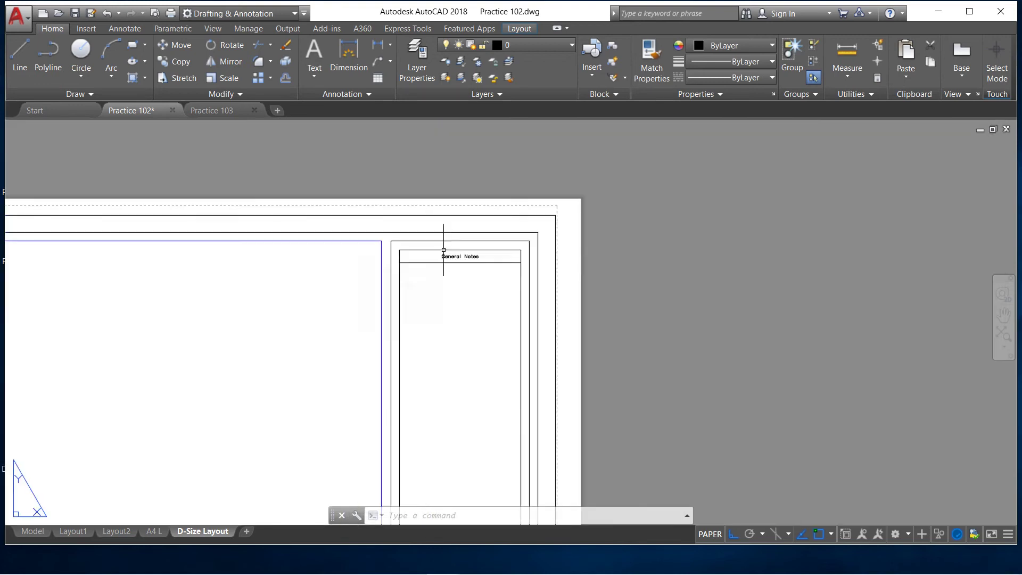
{"action": "scroll", "coordinate": [444, 253], "scroll_direction": "down", "scroll_amount": 4}
{"action": "left_click", "coordinate": [112, 530]}
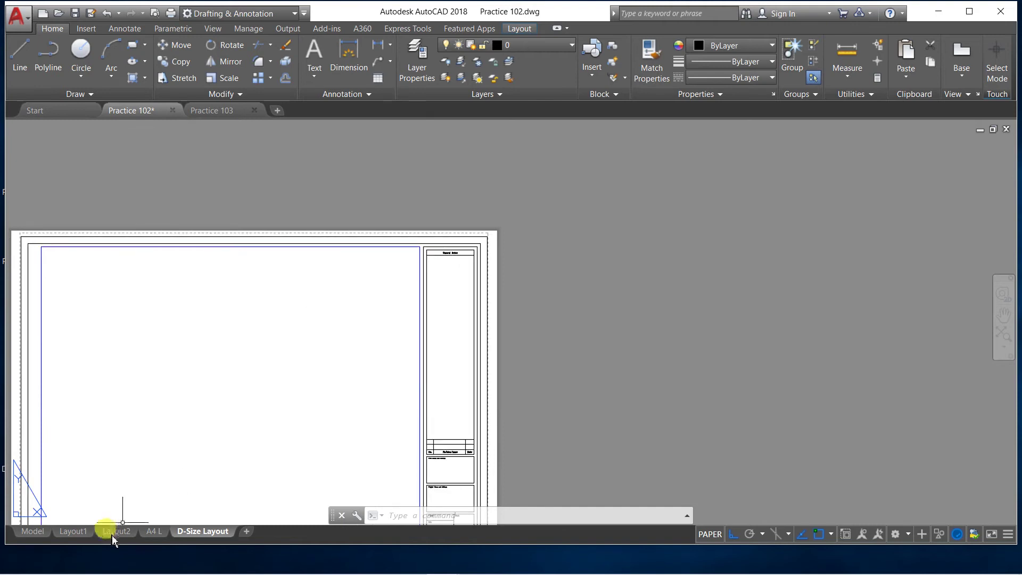
{"action": "scroll", "coordinate": [256, 445], "scroll_direction": "up", "scroll_amount": 4}
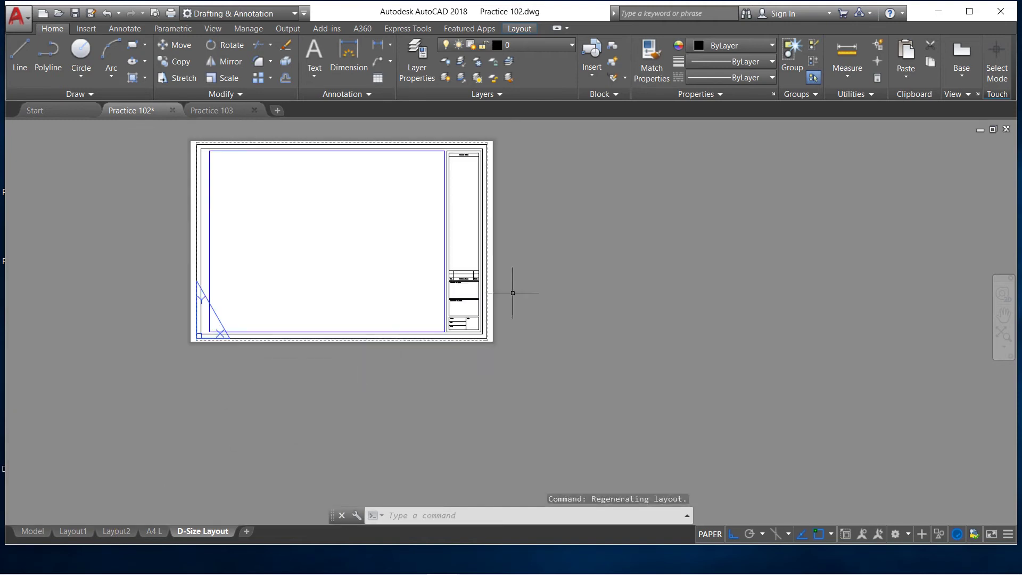
{"action": "scroll", "coordinate": [521, 290], "scroll_direction": "up", "scroll_amount": 4}
{"action": "scroll", "coordinate": [393, 342], "scroll_direction": "up", "scroll_amount": 4}
{"action": "scroll", "coordinate": [395, 295], "scroll_direction": "up", "scroll_amount": 4}
{"action": "scroll", "coordinate": [395, 301], "scroll_direction": "down", "scroll_amount": 4}
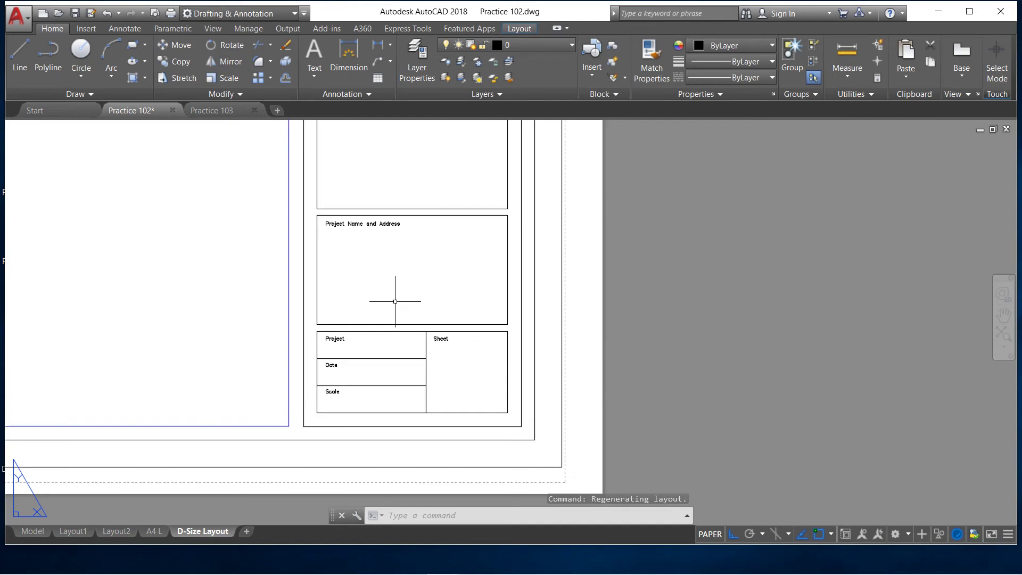
{"action": "scroll", "coordinate": [384, 276], "scroll_direction": "up", "scroll_amount": 2}
{"action": "scroll", "coordinate": [377, 263], "scroll_direction": "down", "scroll_amount": 2}
{"action": "scroll", "coordinate": [373, 278], "scroll_direction": "down", "scroll_amount": 2}
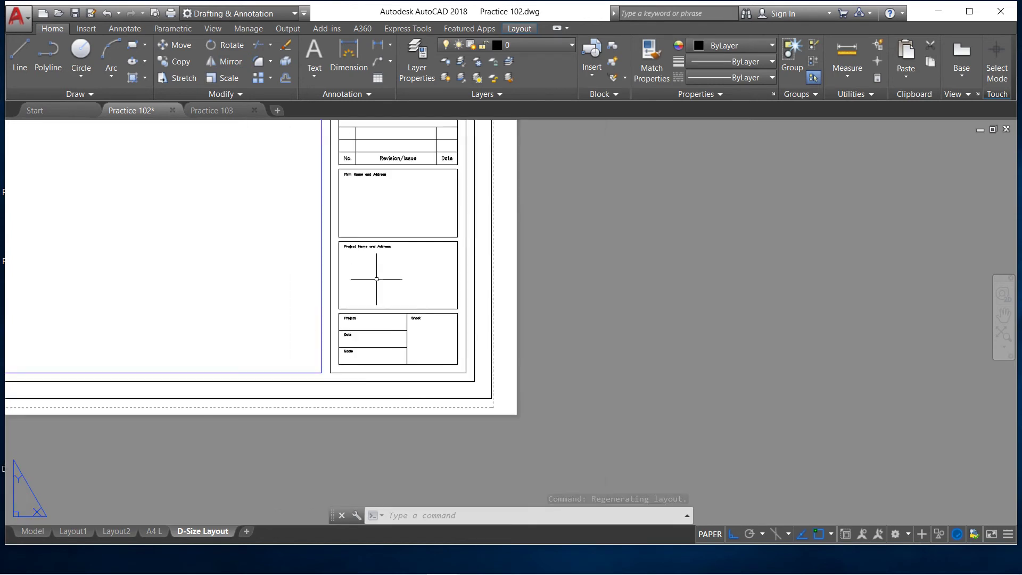
{"action": "scroll", "coordinate": [372, 279], "scroll_direction": "down", "scroll_amount": 2}
{"action": "scroll", "coordinate": [404, 339], "scroll_direction": "down", "scroll_amount": 4}
{"action": "scroll", "coordinate": [406, 183], "scroll_direction": "up", "scroll_amount": 4}
{"action": "scroll", "coordinate": [406, 206], "scroll_direction": "up", "scroll_amount": 3}
{"action": "scroll", "coordinate": [411, 139], "scroll_direction": "down", "scroll_amount": 3}
{"action": "scroll", "coordinate": [411, 139], "scroll_direction": "up", "scroll_amount": 5}
{"action": "scroll", "coordinate": [362, 229], "scroll_direction": "down", "scroll_amount": 2}
{"action": "scroll", "coordinate": [362, 232], "scroll_direction": "up", "scroll_amount": 1}
{"action": "scroll", "coordinate": [397, 259], "scroll_direction": "down", "scroll_amount": 3}
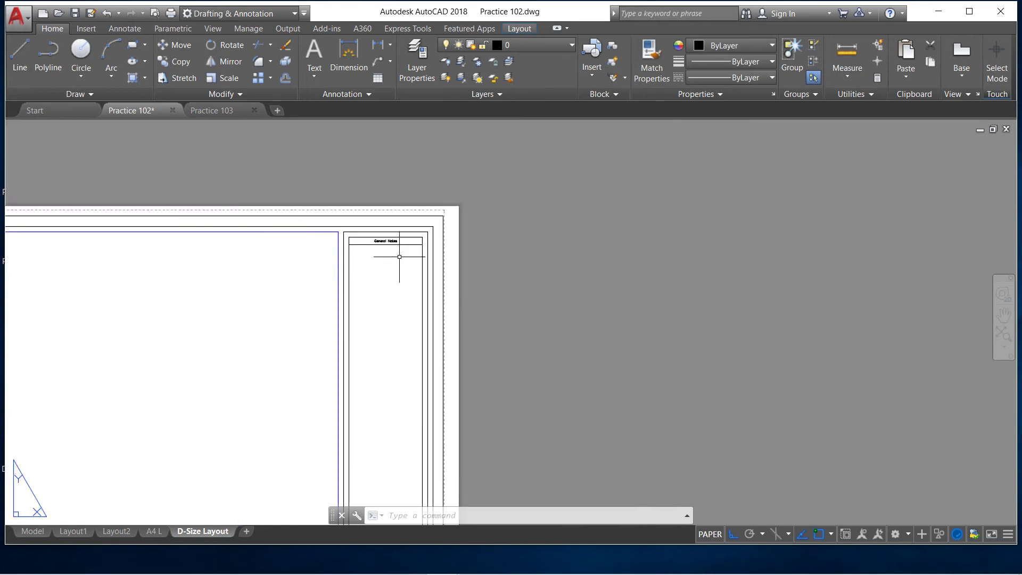
{"action": "scroll", "coordinate": [367, 282], "scroll_direction": "down", "scroll_amount": 4}
{"action": "scroll", "coordinate": [369, 307], "scroll_direction": "up", "scroll_amount": 2}
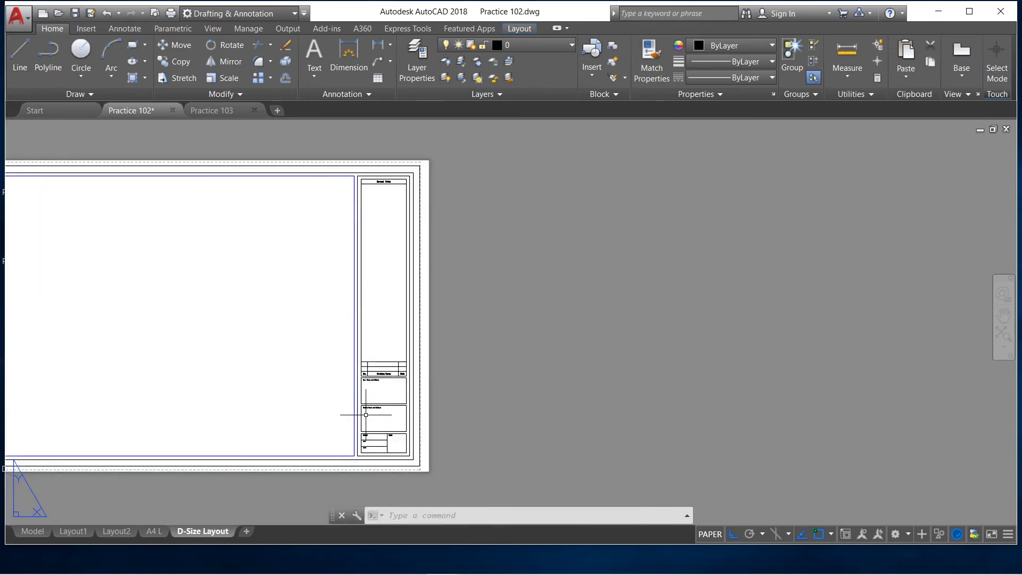
{"action": "scroll", "coordinate": [365, 415], "scroll_direction": "up", "scroll_amount": 4}
{"action": "scroll", "coordinate": [381, 338], "scroll_direction": "up", "scroll_amount": 4}
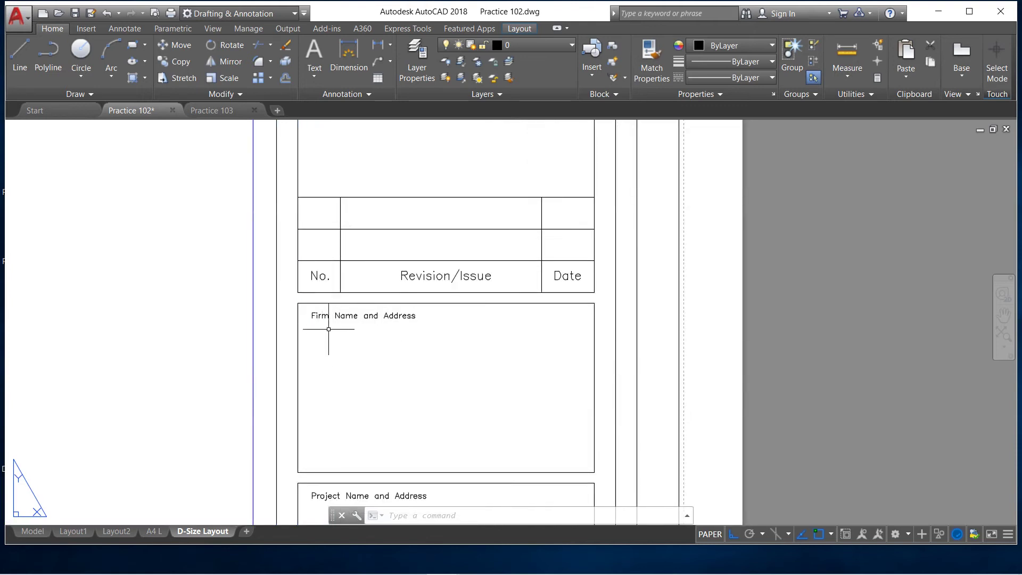
{"action": "scroll", "coordinate": [426, 314], "scroll_direction": "down", "scroll_amount": 2}
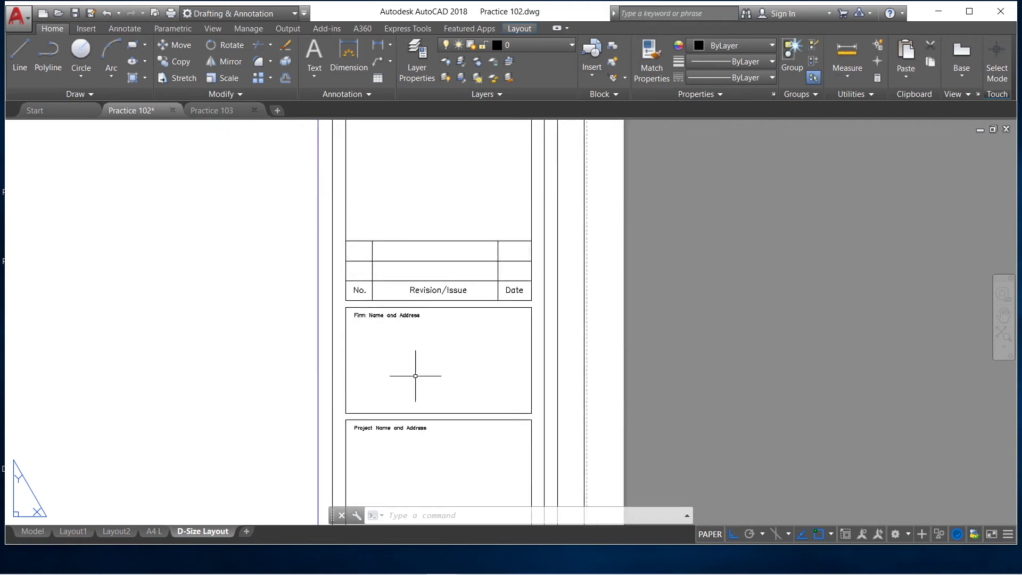
{"action": "scroll", "coordinate": [403, 448], "scroll_direction": "up", "scroll_amount": 2}
{"action": "scroll", "coordinate": [403, 445], "scroll_direction": "up", "scroll_amount": 2}
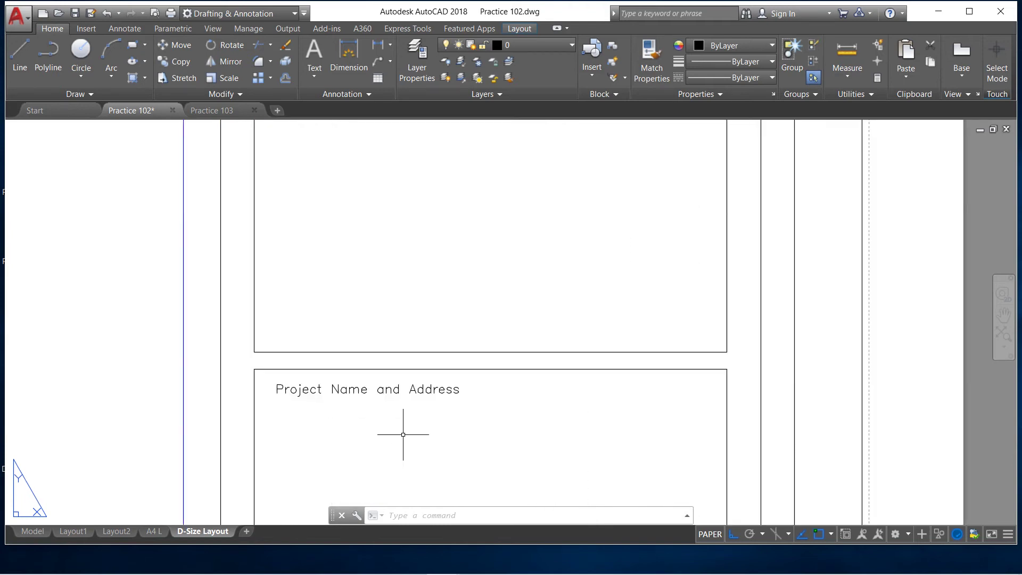
{"action": "scroll", "coordinate": [394, 405], "scroll_direction": "down", "scroll_amount": 2}
{"action": "scroll", "coordinate": [388, 383], "scroll_direction": "up", "scroll_amount": 1}
{"action": "scroll", "coordinate": [372, 410], "scroll_direction": "up", "scroll_amount": 1}
{"action": "scroll", "coordinate": [365, 417], "scroll_direction": "down", "scroll_amount": 1}
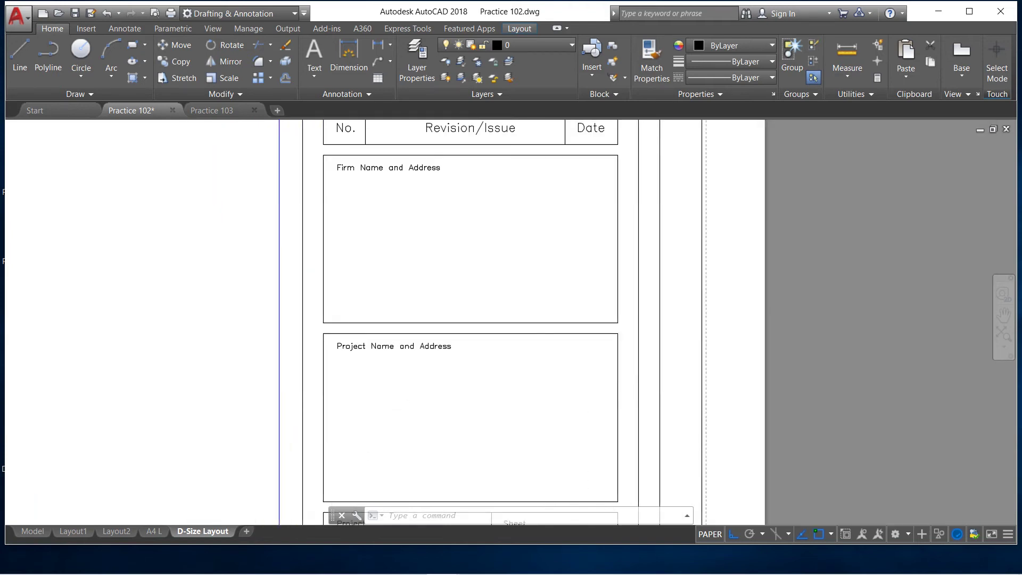
{"action": "scroll", "coordinate": [404, 404], "scroll_direction": "down", "scroll_amount": 3}
{"action": "scroll", "coordinate": [408, 425], "scroll_direction": "up", "scroll_amount": 2}
{"action": "scroll", "coordinate": [389, 405], "scroll_direction": "up", "scroll_amount": 2}
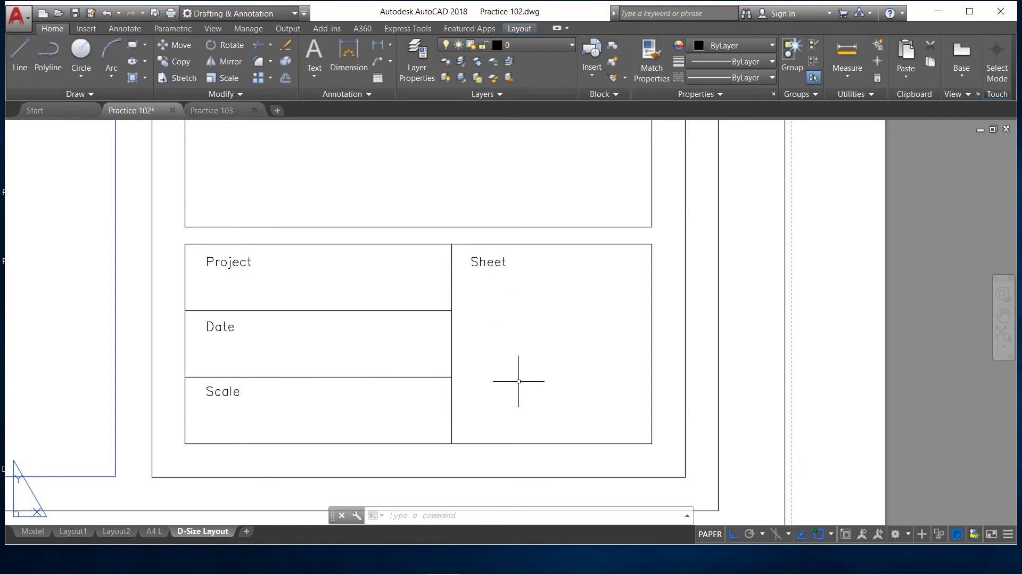
{"action": "scroll", "coordinate": [519, 381], "scroll_direction": "down", "scroll_amount": 4}
{"action": "scroll", "coordinate": [518, 381], "scroll_direction": "down", "scroll_amount": 6}
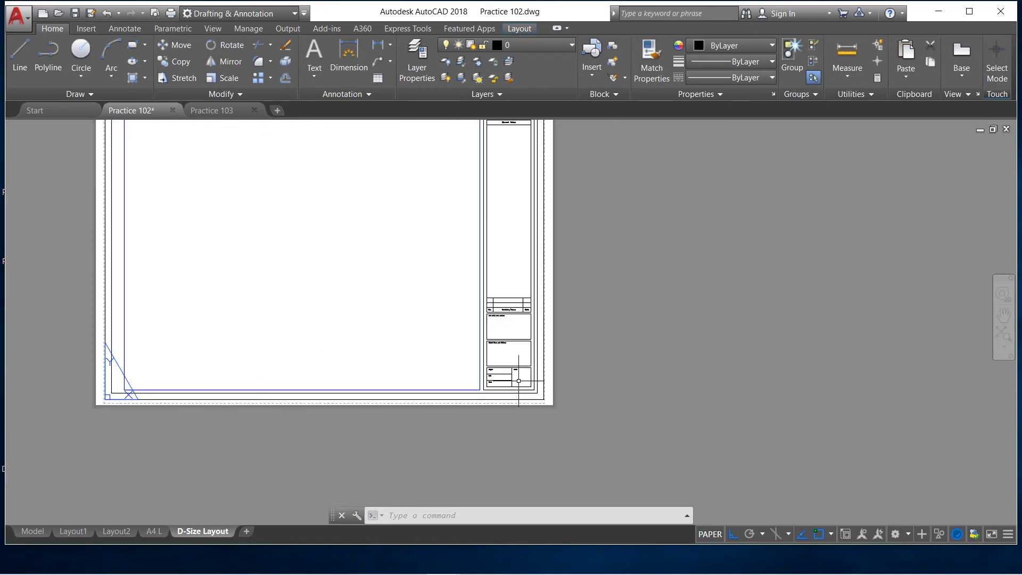
{"action": "scroll", "coordinate": [518, 381], "scroll_direction": "up", "scroll_amount": 4}
{"action": "scroll", "coordinate": [506, 376], "scroll_direction": "down", "scroll_amount": 2}
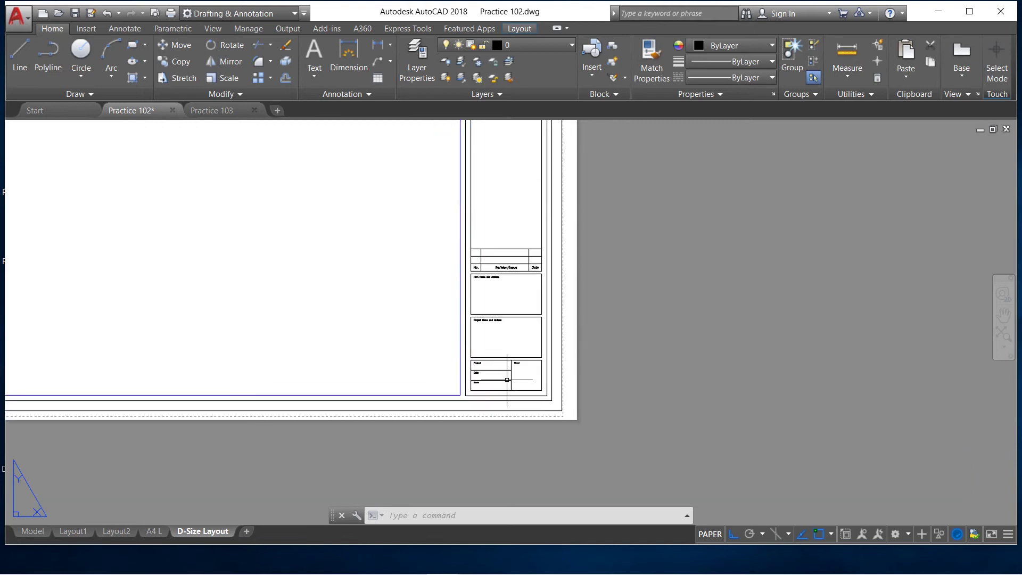
{"action": "scroll", "coordinate": [506, 376], "scroll_direction": "up", "scroll_amount": 4}
{"action": "left_click", "coordinate": [433, 344]}
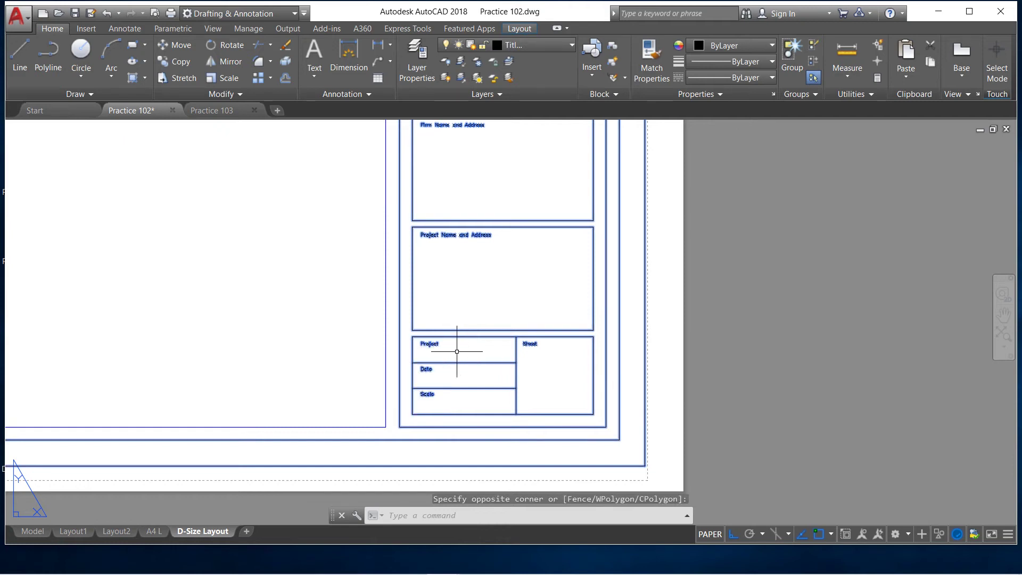
{"action": "scroll", "coordinate": [454, 353], "scroll_direction": "down", "scroll_amount": 1}
{"action": "scroll", "coordinate": [454, 353], "scroll_direction": "down", "scroll_amount": 1}
{"action": "scroll", "coordinate": [454, 352], "scroll_direction": "down", "scroll_amount": 1}
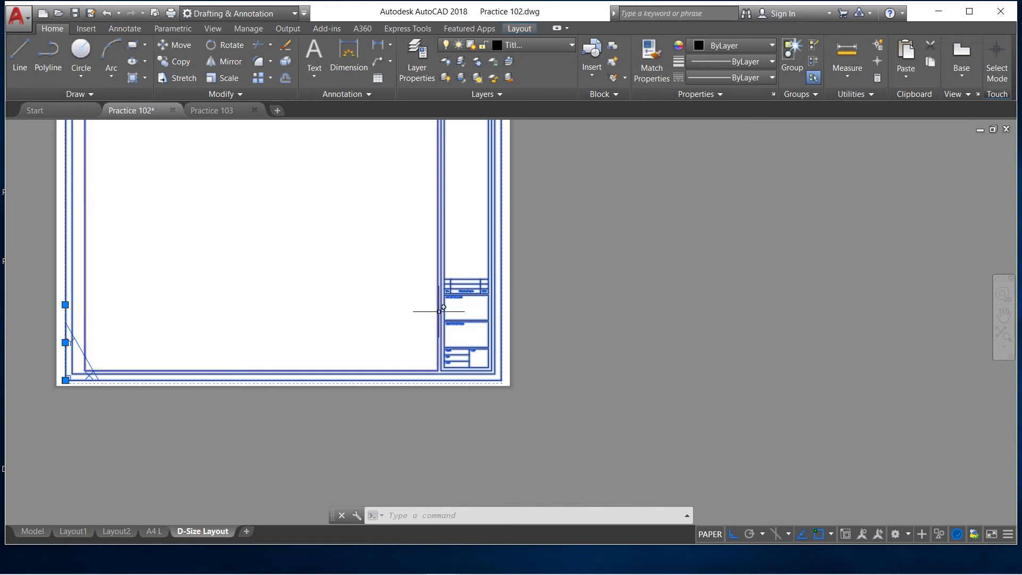
{"action": "key", "text": "Escape"}
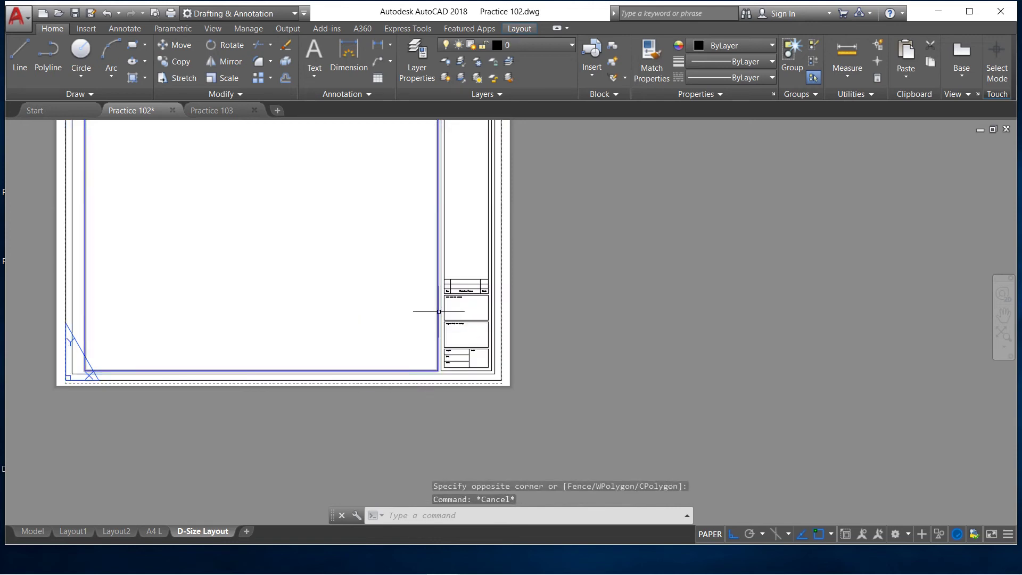
{"action": "scroll", "coordinate": [522, 392], "scroll_direction": "down", "scroll_amount": 1}
{"action": "scroll", "coordinate": [369, 240], "scroll_direction": "up", "scroll_amount": 1}
{"action": "scroll", "coordinate": [371, 242], "scroll_direction": "up", "scroll_amount": 1}
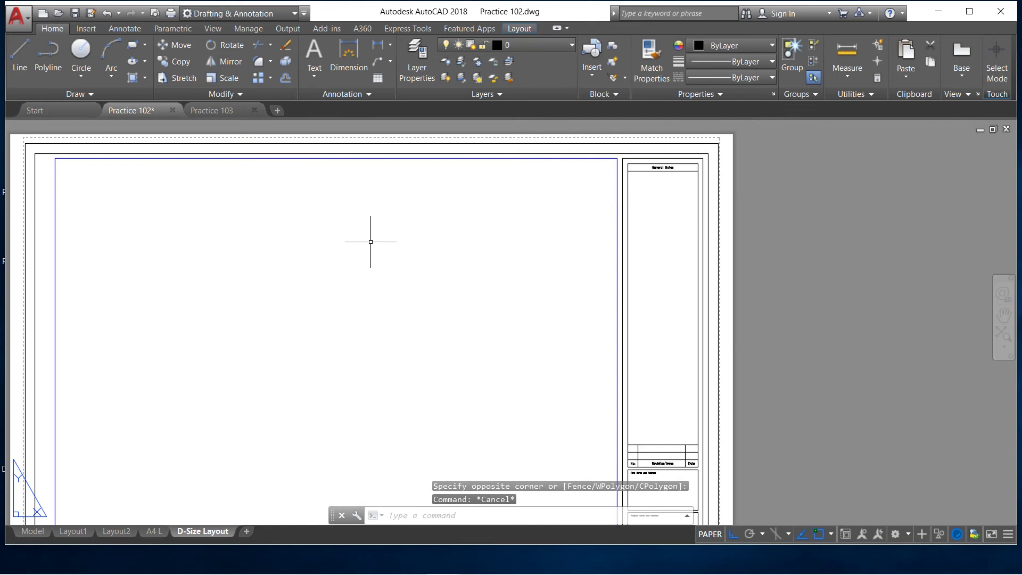
{"action": "scroll", "coordinate": [403, 262], "scroll_direction": "down", "scroll_amount": 1}
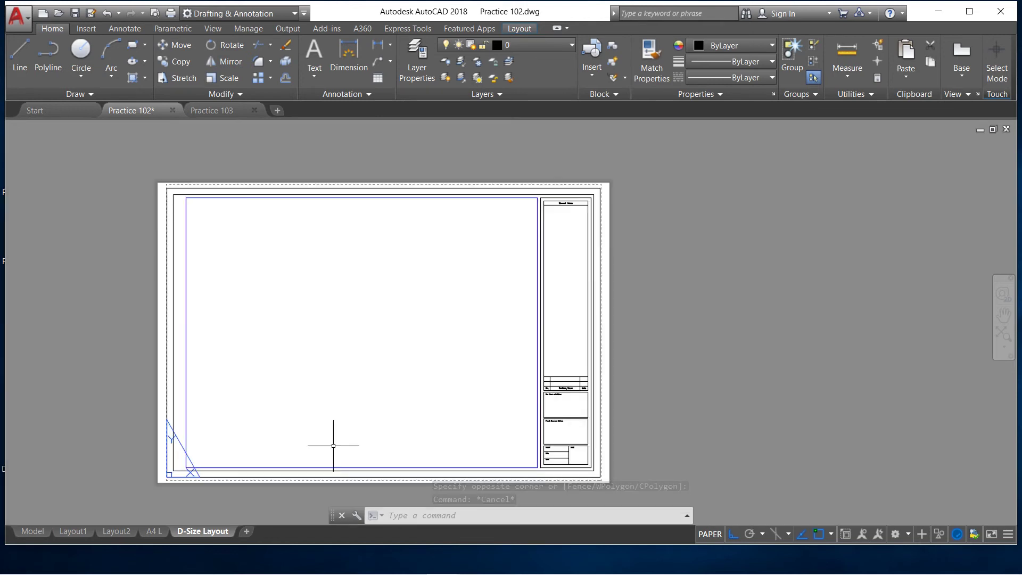
{"action": "scroll", "coordinate": [313, 465], "scroll_direction": "up", "scroll_amount": 1}
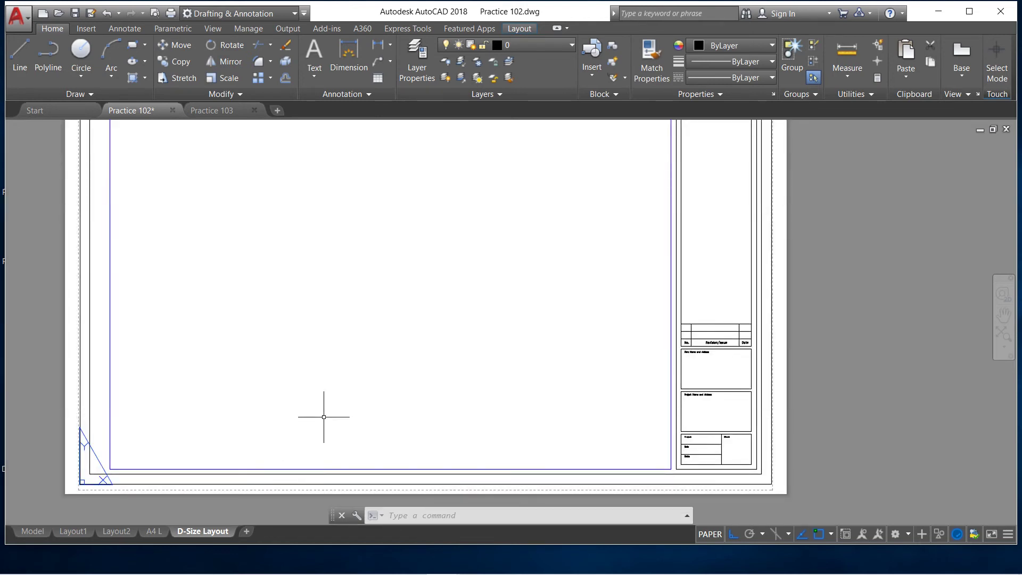
{"action": "scroll", "coordinate": [327, 397], "scroll_direction": "down", "scroll_amount": 2}
{"action": "scroll", "coordinate": [355, 416], "scroll_direction": "up", "scroll_amount": 1}
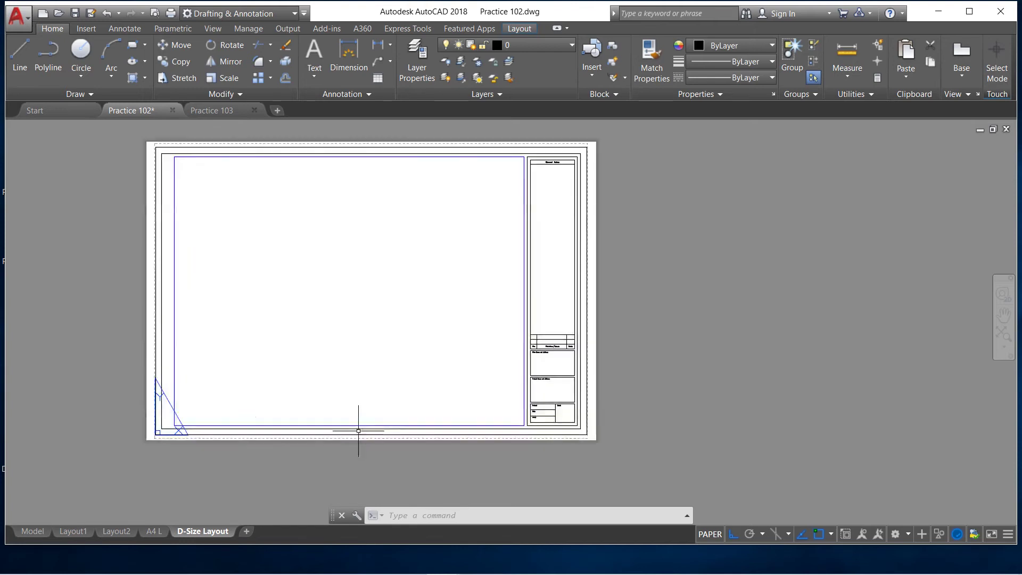
{"action": "scroll", "coordinate": [355, 420], "scroll_direction": "up", "scroll_amount": 1}
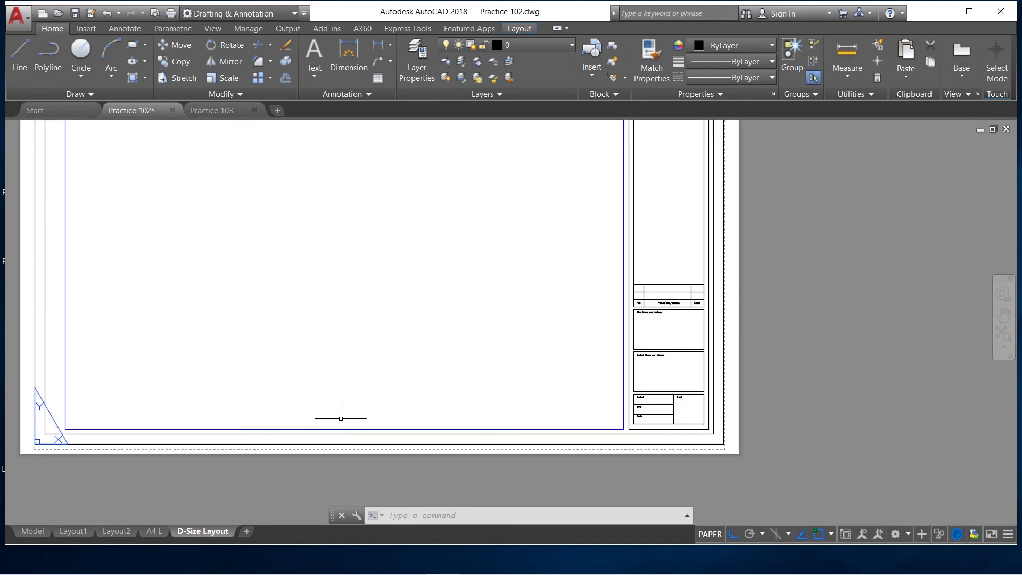
{"action": "scroll", "coordinate": [306, 408], "scroll_direction": "down", "scroll_amount": 1}
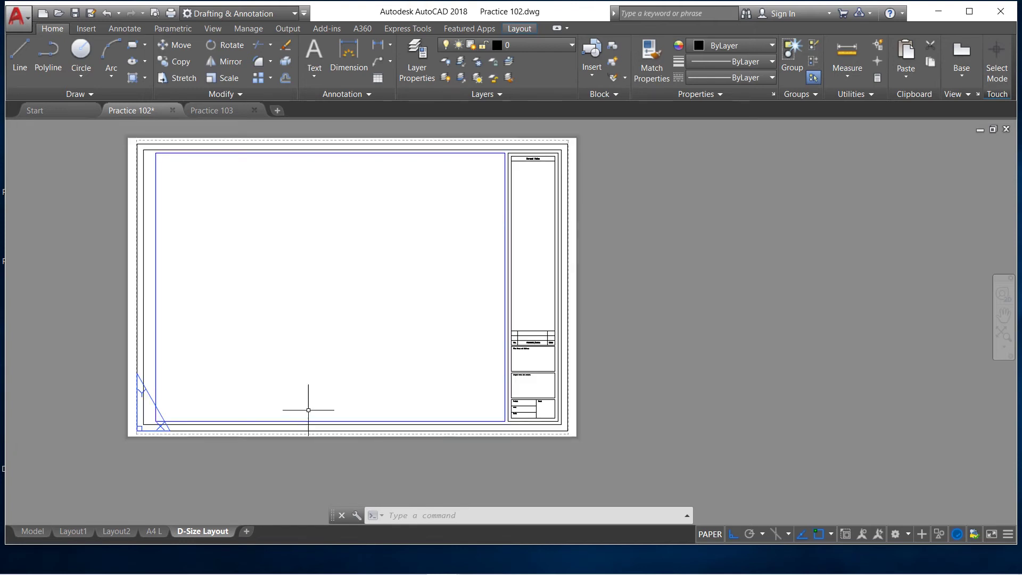
{"action": "scroll", "coordinate": [298, 410], "scroll_direction": "down", "scroll_amount": 1}
{"action": "scroll", "coordinate": [270, 399], "scroll_direction": "up", "scroll_amount": 1}
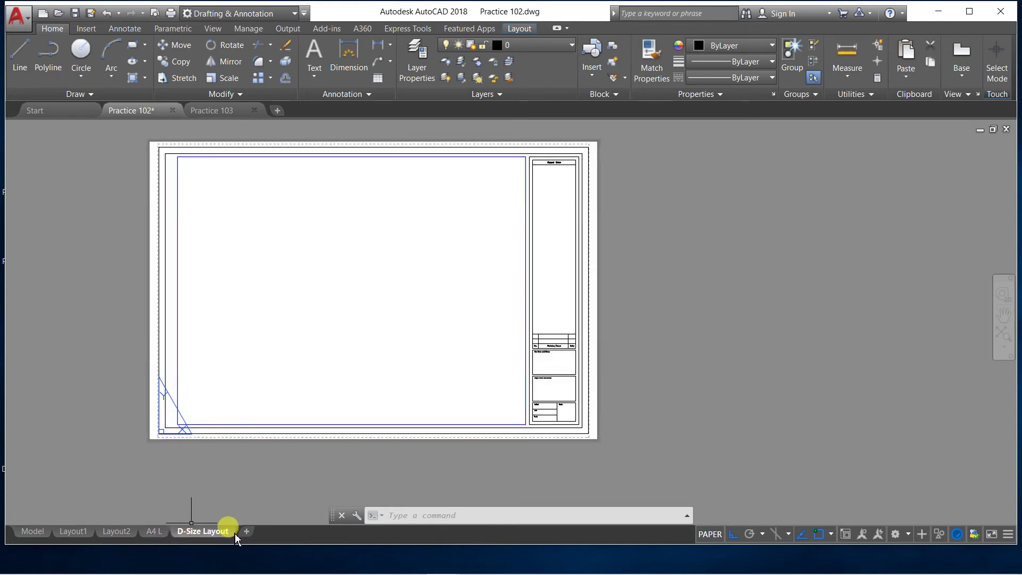
{"action": "mouse_move", "coordinate": [203, 531]}
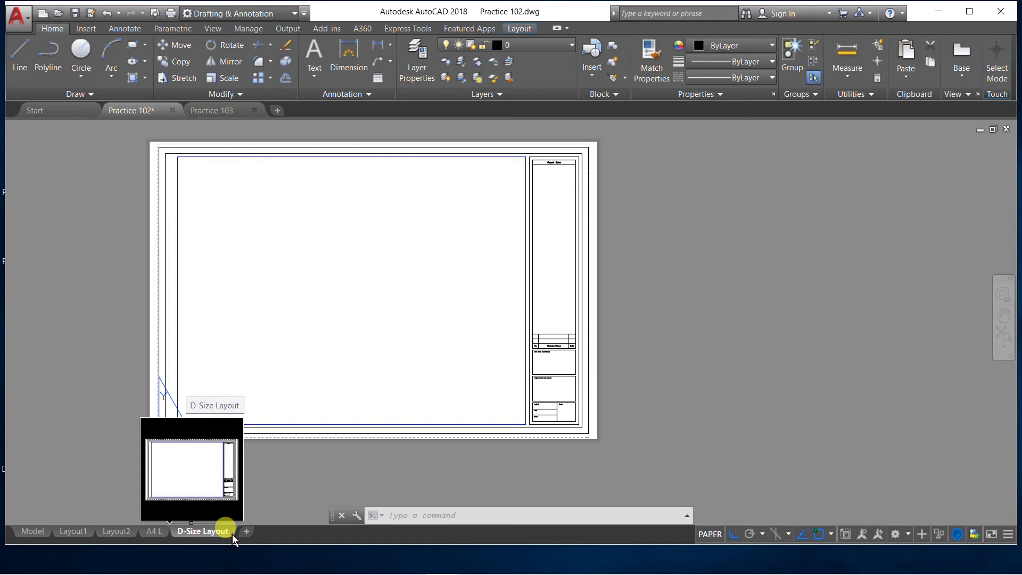
- Import the A3 L layout from the Practice 100 template as a new layout tab
{"action": "right_click", "coordinate": [245, 532]}
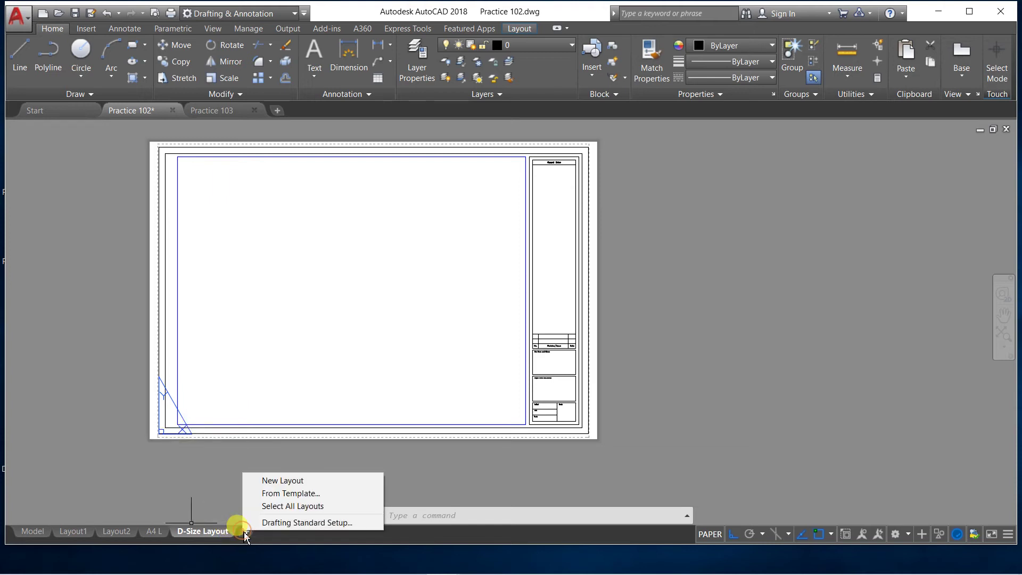
{"action": "left_click", "coordinate": [270, 494]}
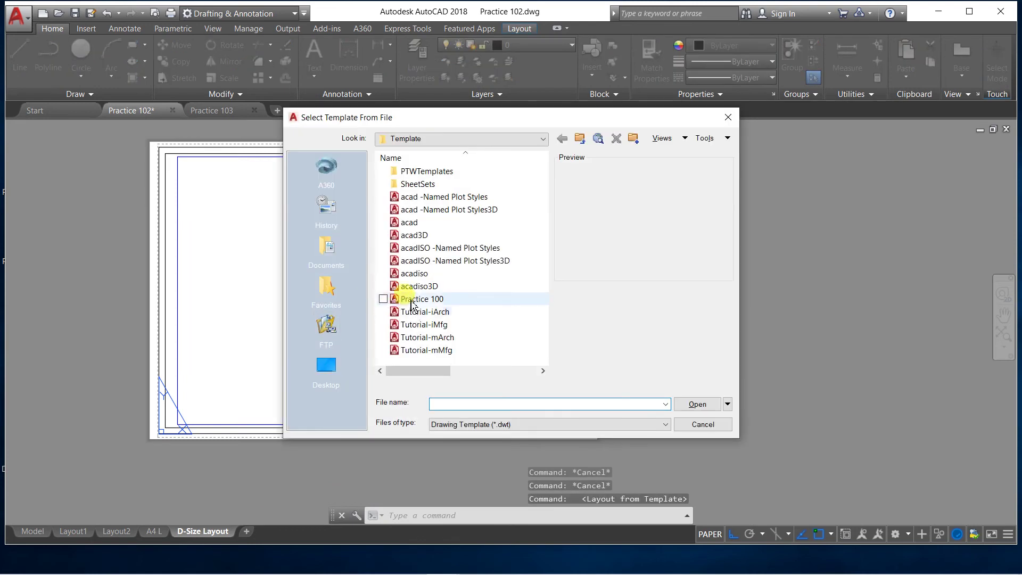
{"action": "left_click", "coordinate": [411, 302]}
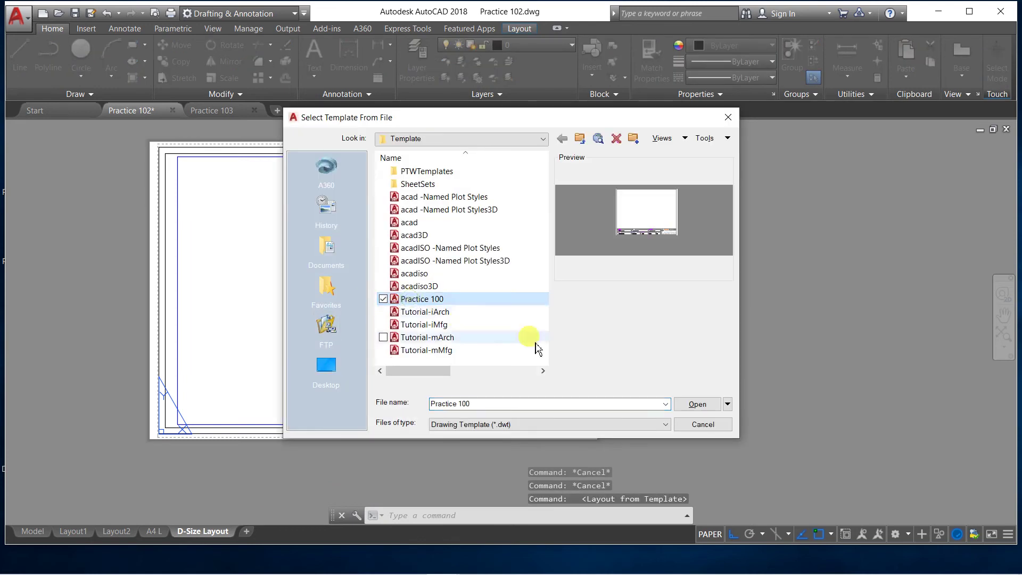
{"action": "left_click", "coordinate": [690, 410]}
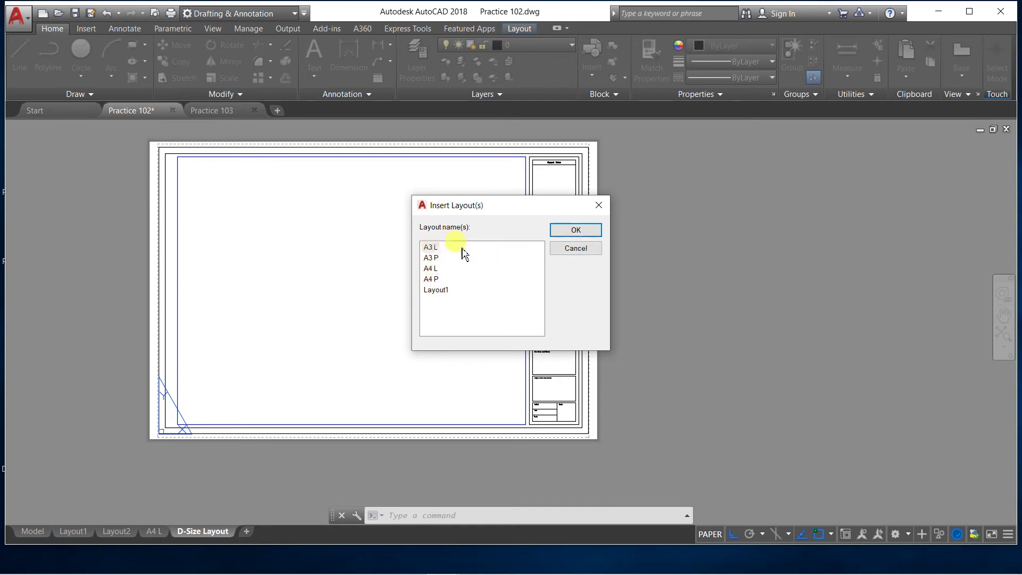
{"action": "left_click", "coordinate": [575, 232]}
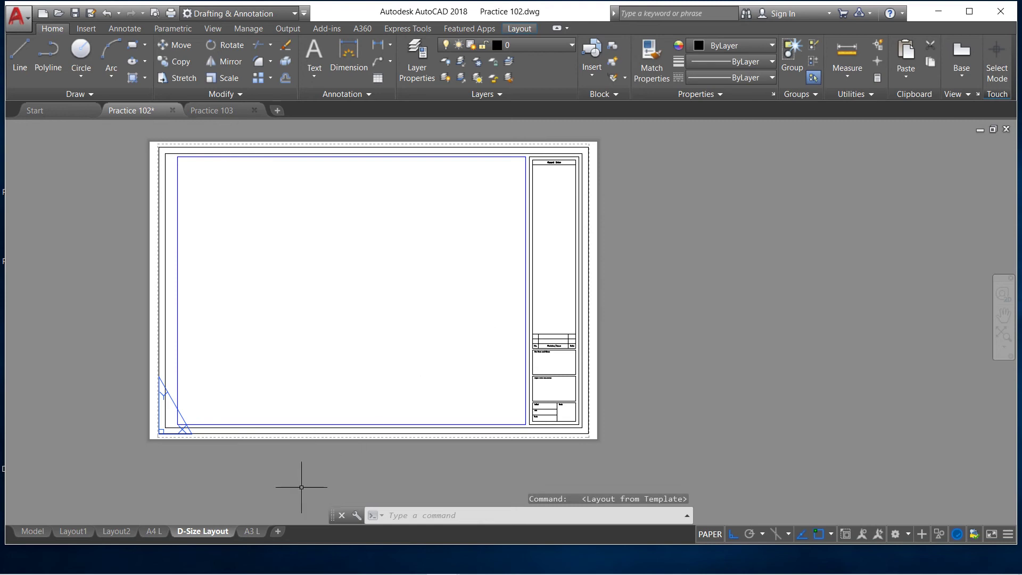
- Show the A3 L sheet and zoom over its GROUND FLOOR LAYOUT PLAN title block dated 22-02-2014
{"action": "left_click", "coordinate": [253, 531]}
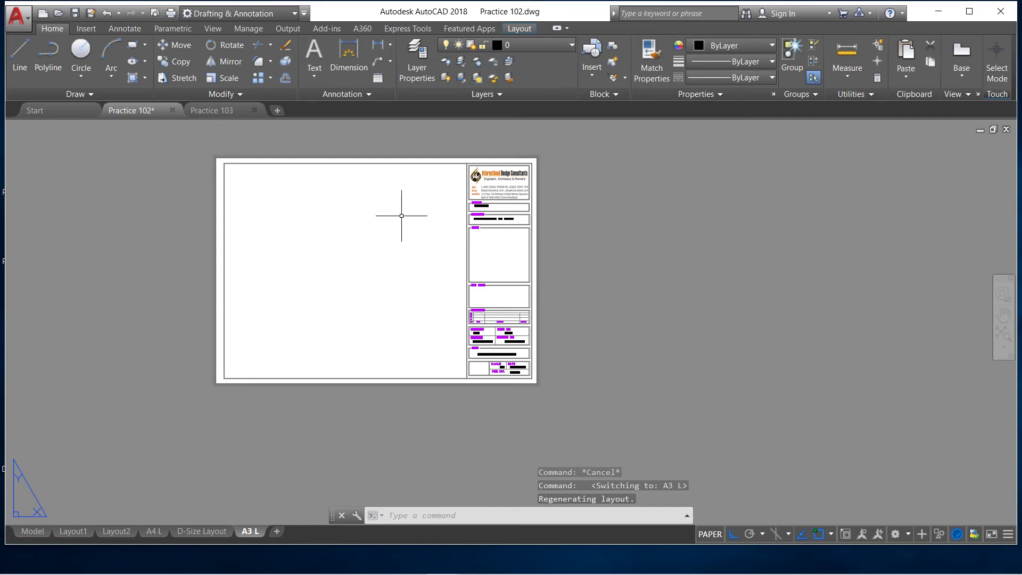
{"action": "scroll", "coordinate": [508, 181], "scroll_direction": "up", "scroll_amount": 2}
{"action": "scroll", "coordinate": [503, 173], "scroll_direction": "up", "scroll_amount": 1}
{"action": "scroll", "coordinate": [468, 160], "scroll_direction": "up", "scroll_amount": 2}
{"action": "scroll", "coordinate": [370, 204], "scroll_direction": "up", "scroll_amount": 1}
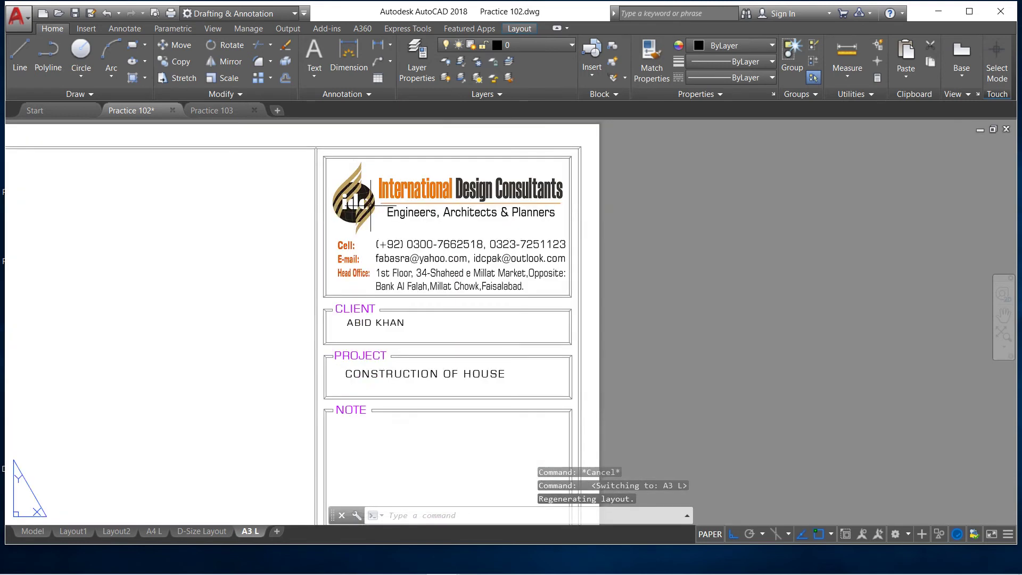
{"action": "scroll", "coordinate": [389, 213], "scroll_direction": "down", "scroll_amount": 2}
{"action": "scroll", "coordinate": [388, 213], "scroll_direction": "down", "scroll_amount": 1}
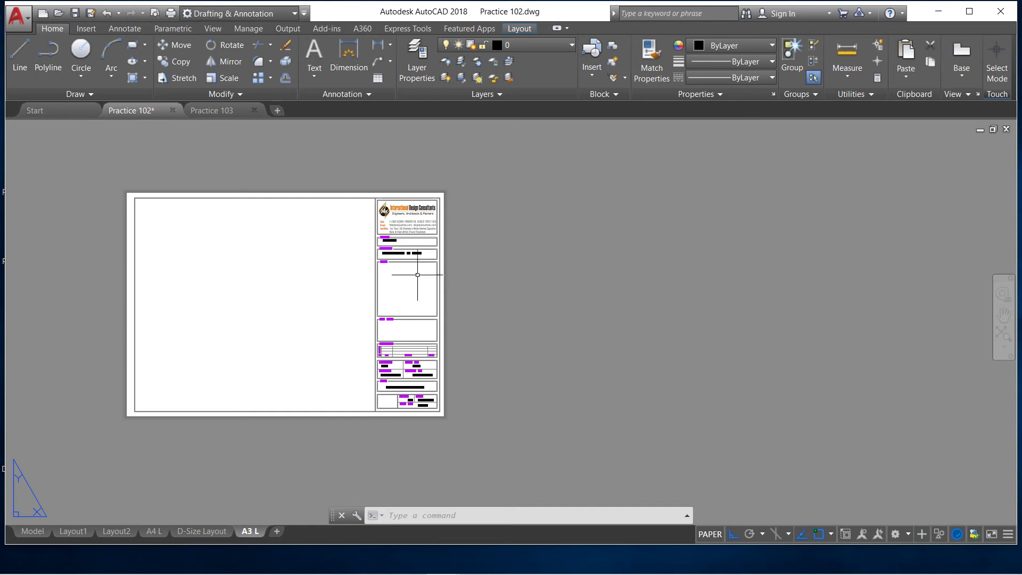
{"action": "scroll", "coordinate": [392, 205], "scroll_direction": "up", "scroll_amount": 2}
{"action": "scroll", "coordinate": [372, 208], "scroll_direction": "up", "scroll_amount": 5}
{"action": "scroll", "coordinate": [318, 210], "scroll_direction": "down", "scroll_amount": 2}
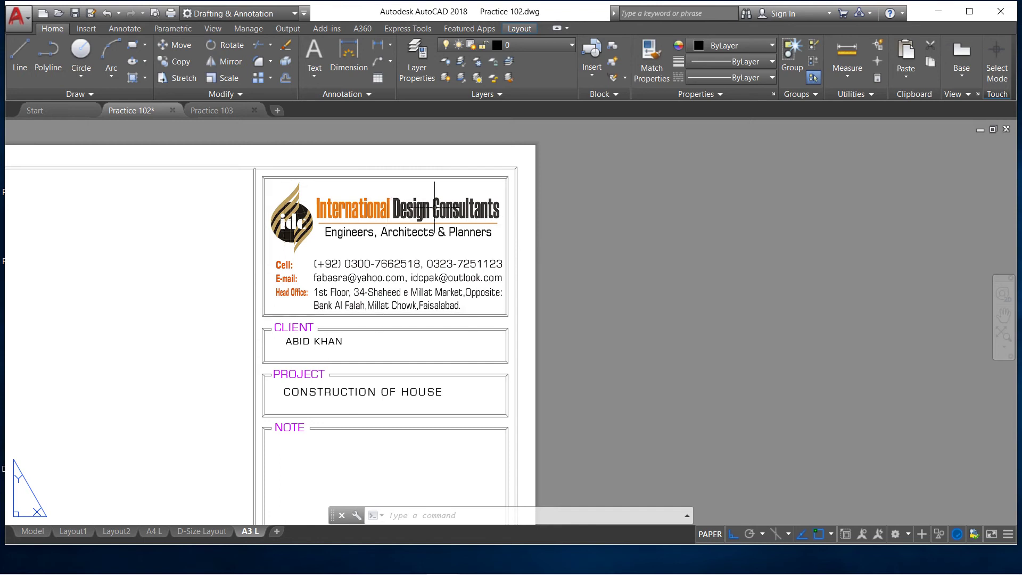
{"action": "scroll", "coordinate": [312, 341], "scroll_direction": "up", "scroll_amount": 2}
{"action": "scroll", "coordinate": [277, 340], "scroll_direction": "down", "scroll_amount": 2}
{"action": "scroll", "coordinate": [289, 373], "scroll_direction": "down", "scroll_amount": 2}
{"action": "scroll", "coordinate": [289, 373], "scroll_direction": "up", "scroll_amount": 3}
{"action": "scroll", "coordinate": [289, 388], "scroll_direction": "down", "scroll_amount": 5}
{"action": "scroll", "coordinate": [294, 426], "scroll_direction": "down", "scroll_amount": 2}
{"action": "scroll", "coordinate": [297, 447], "scroll_direction": "up", "scroll_amount": 2}
{"action": "scroll", "coordinate": [296, 417], "scroll_direction": "up", "scroll_amount": 1}
{"action": "scroll", "coordinate": [297, 418], "scroll_direction": "down", "scroll_amount": 2}
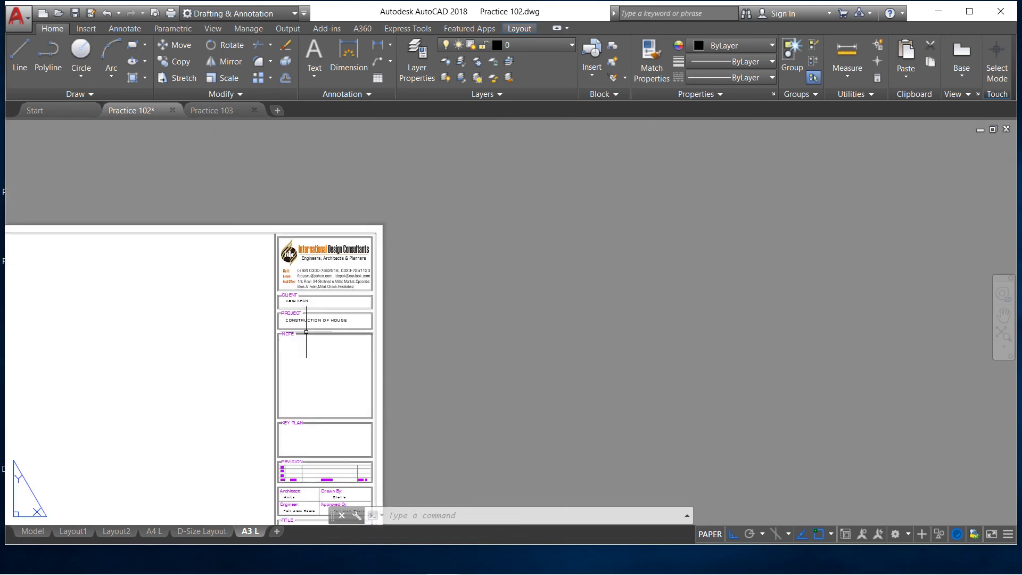
{"action": "scroll", "coordinate": [300, 450], "scroll_direction": "up", "scroll_amount": 2}
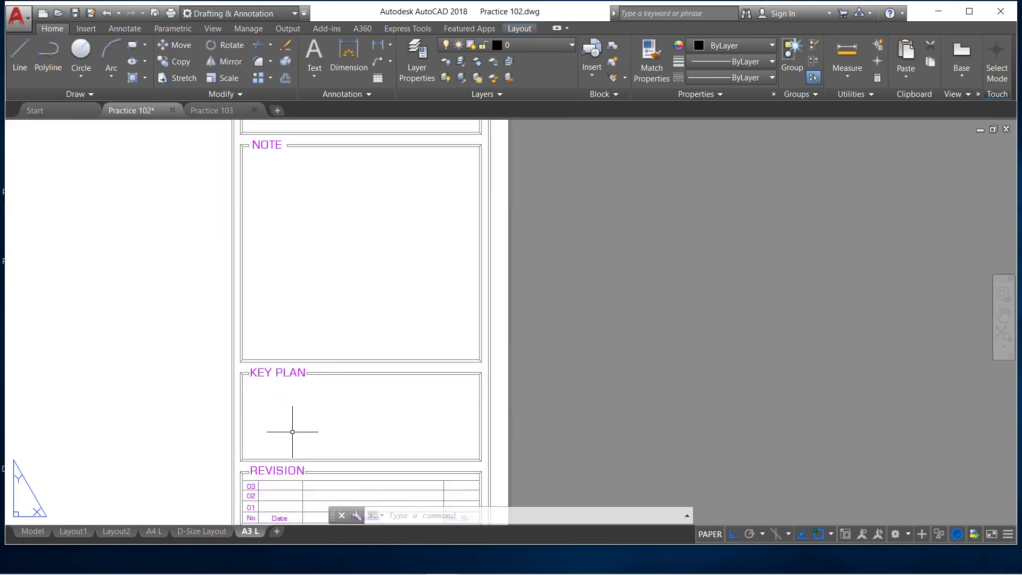
{"action": "scroll", "coordinate": [391, 412], "scroll_direction": "down", "scroll_amount": 5}
{"action": "scroll", "coordinate": [364, 442], "scroll_direction": "up", "scroll_amount": 5}
{"action": "scroll", "coordinate": [325, 426], "scroll_direction": "up", "scroll_amount": 4}
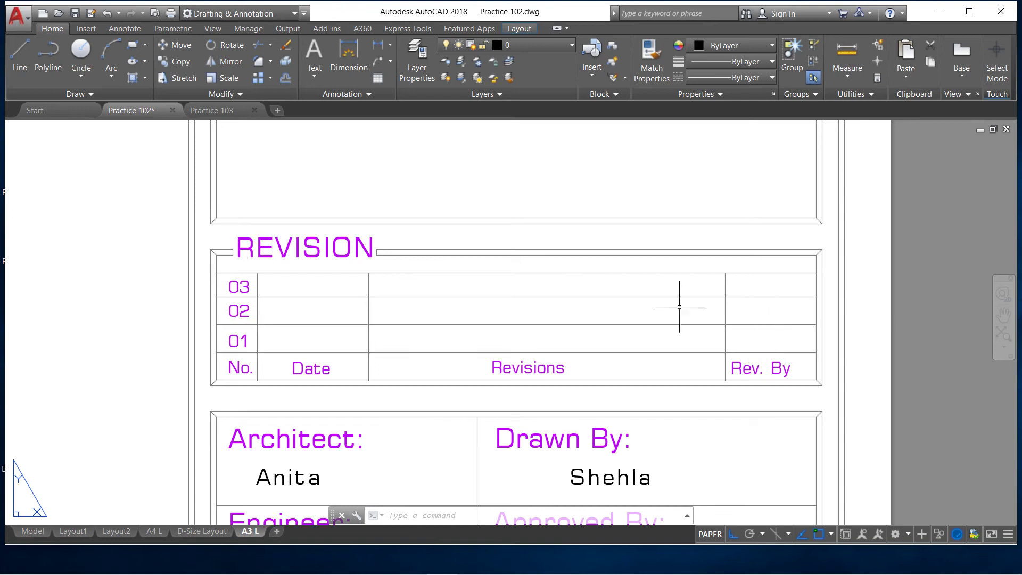
{"action": "scroll", "coordinate": [679, 306], "scroll_direction": "down", "scroll_amount": 4}
{"action": "scroll", "coordinate": [502, 387], "scroll_direction": "up", "scroll_amount": 4}
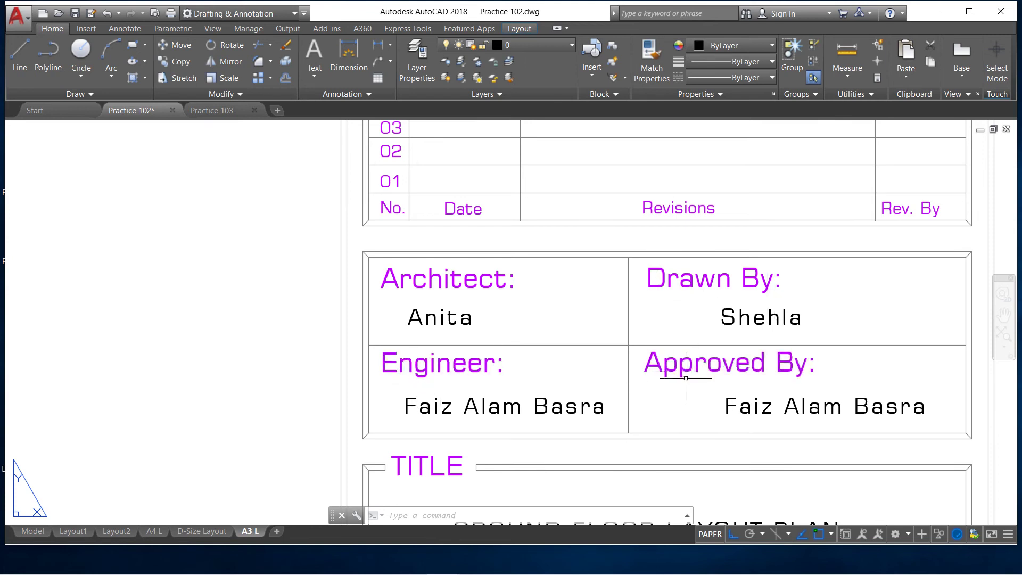
{"action": "scroll", "coordinate": [687, 386], "scroll_direction": "down", "scroll_amount": 4}
{"action": "scroll", "coordinate": [705, 407], "scroll_direction": "up", "scroll_amount": 2}
{"action": "scroll", "coordinate": [725, 403], "scroll_direction": "up", "scroll_amount": 2}
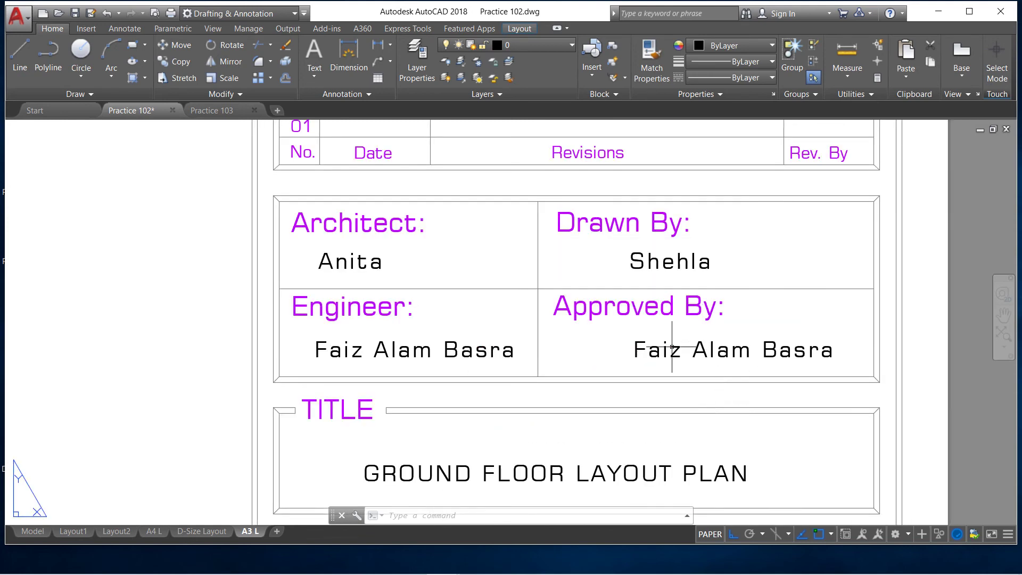
{"action": "scroll", "coordinate": [673, 364], "scroll_direction": "down", "scroll_amount": 4}
{"action": "scroll", "coordinate": [659, 349], "scroll_direction": "up", "scroll_amount": 2}
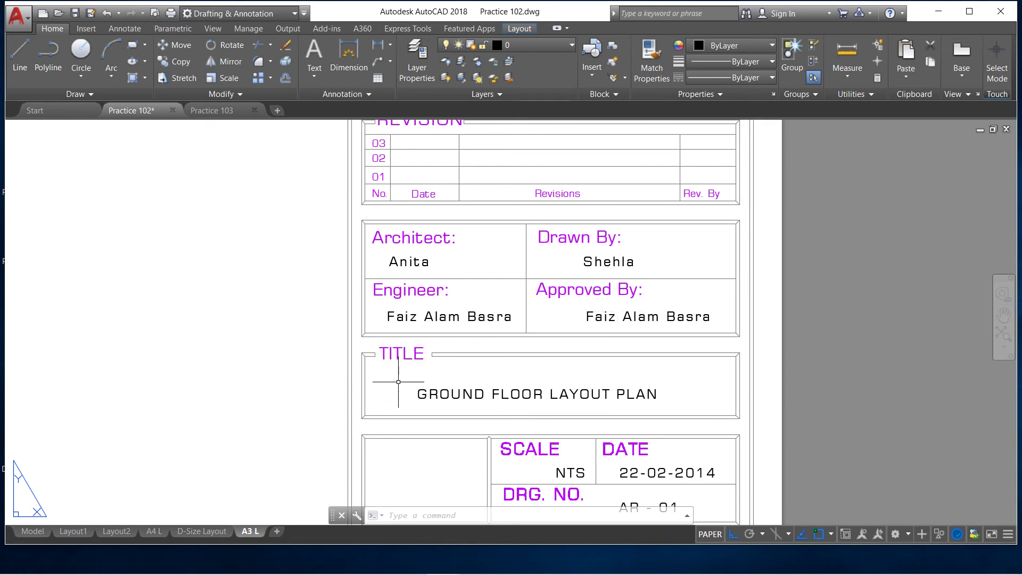
{"action": "scroll", "coordinate": [402, 394], "scroll_direction": "down", "scroll_amount": 2}
{"action": "scroll", "coordinate": [421, 415], "scroll_direction": "up", "scroll_amount": 2}
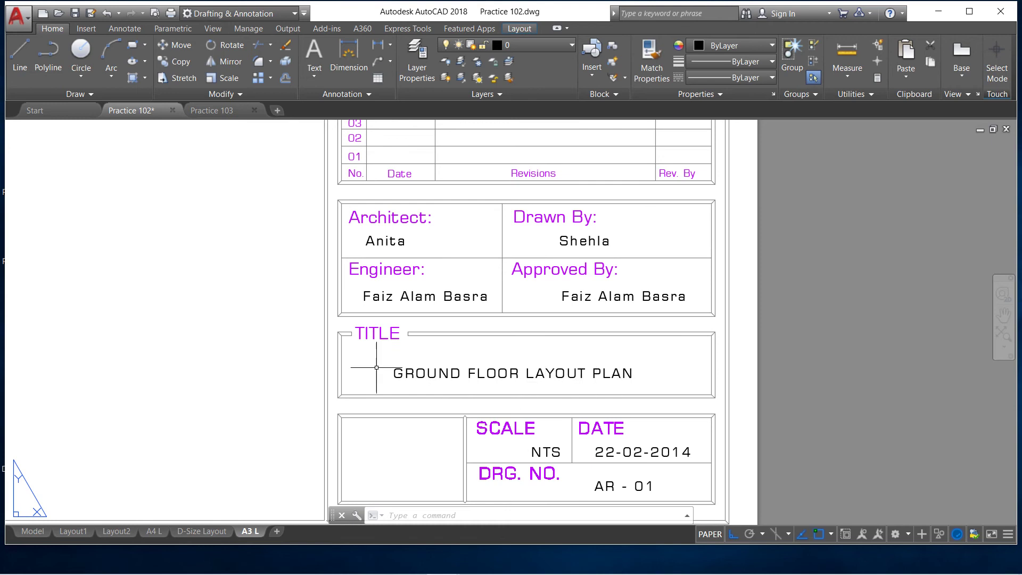
{"action": "scroll", "coordinate": [190, 311], "scroll_direction": "down", "scroll_amount": 4}
{"action": "scroll", "coordinate": [84, 217], "scroll_direction": "up", "scroll_amount": 3}
{"action": "scroll", "coordinate": [84, 217], "scroll_direction": "down", "scroll_amount": 2}
{"action": "scroll", "coordinate": [84, 217], "scroll_direction": "down", "scroll_amount": 2}
{"action": "scroll", "coordinate": [280, 314], "scroll_direction": "up", "scroll_amount": 5}
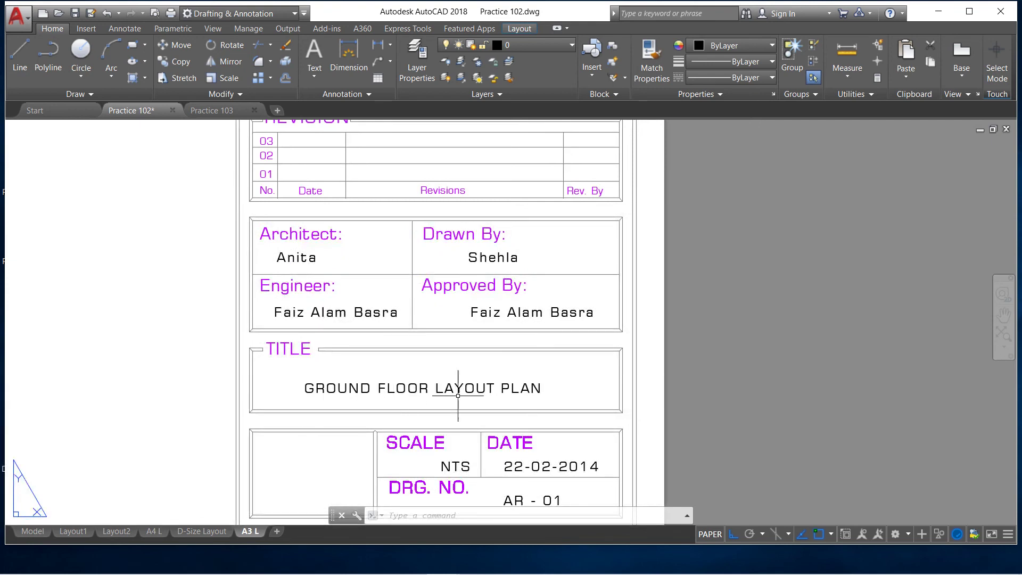
{"action": "scroll", "coordinate": [342, 370], "scroll_direction": "down", "scroll_amount": 2}
{"action": "scroll", "coordinate": [343, 409], "scroll_direction": "up", "scroll_amount": 2}
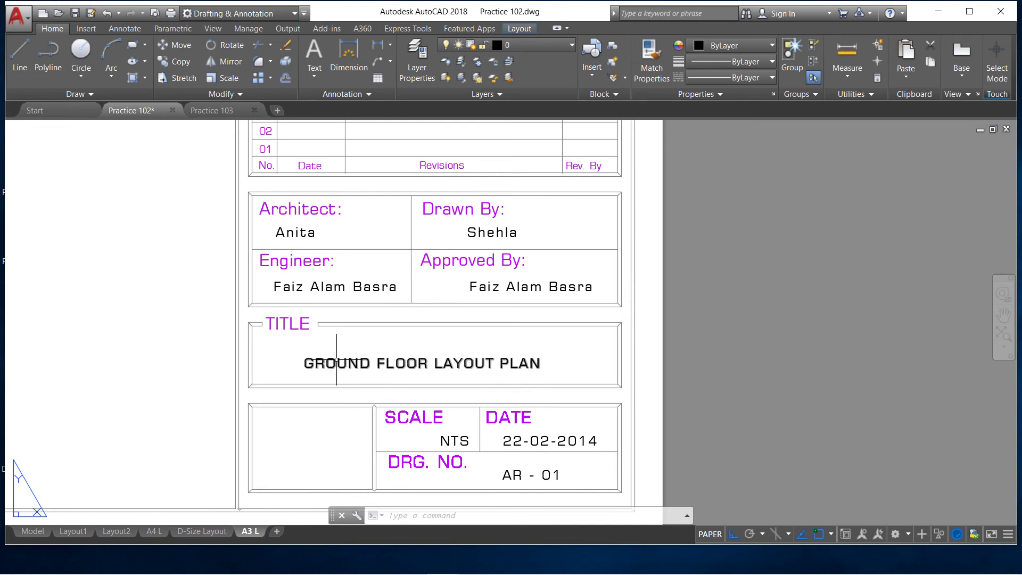
{"action": "scroll", "coordinate": [343, 363], "scroll_direction": "down", "scroll_amount": 2}
{"action": "scroll", "coordinate": [365, 474], "scroll_direction": "up", "scroll_amount": 2}
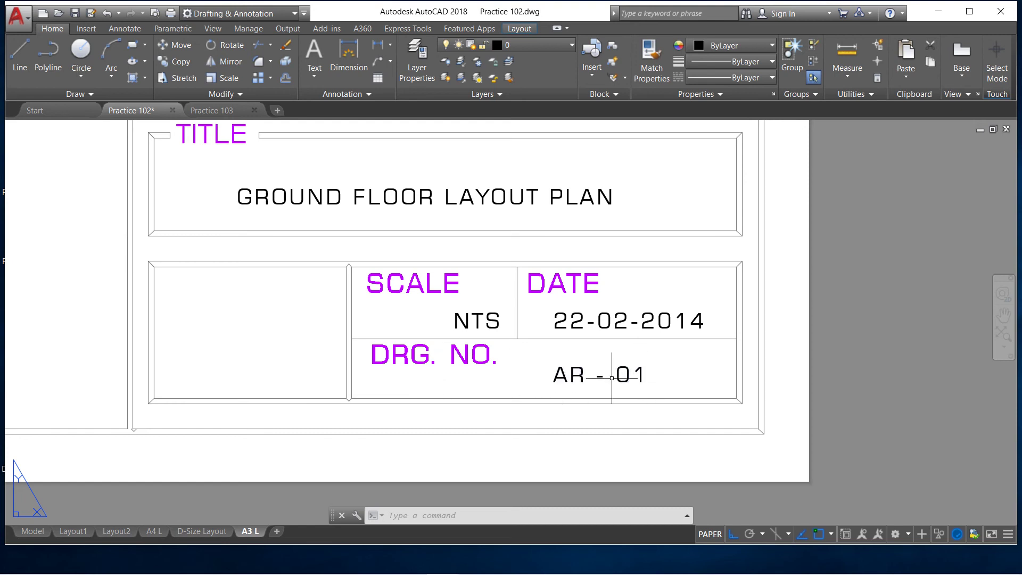
{"action": "scroll", "coordinate": [630, 376], "scroll_direction": "down", "scroll_amount": 2}
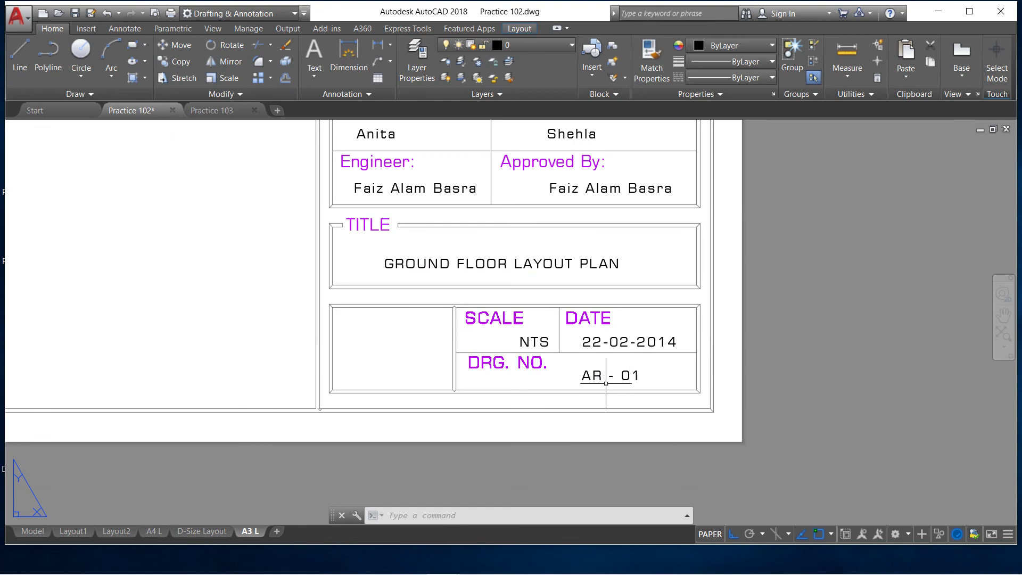
{"action": "scroll", "coordinate": [585, 379], "scroll_direction": "down", "scroll_amount": 2}
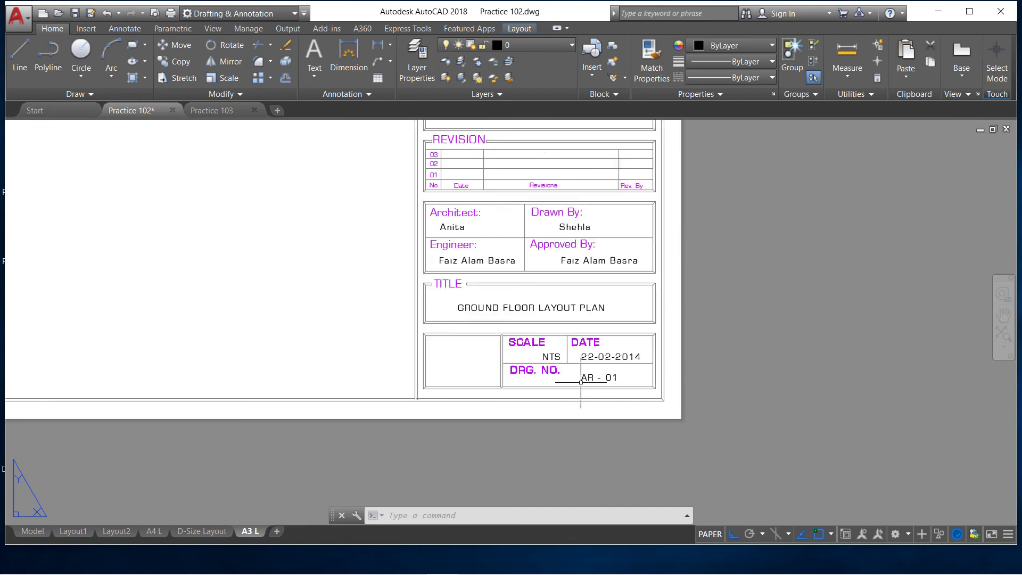
{"action": "scroll", "coordinate": [583, 383], "scroll_direction": "down", "scroll_amount": 2}
{"action": "scroll", "coordinate": [581, 382], "scroll_direction": "down", "scroll_amount": 4}
{"action": "scroll", "coordinate": [580, 379], "scroll_direction": "up", "scroll_amount": 2}
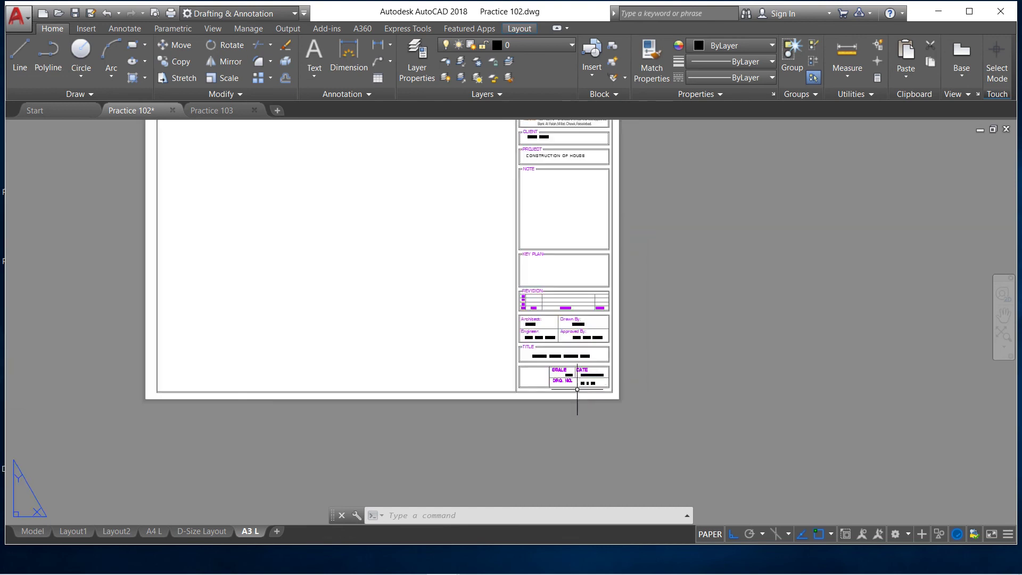
{"action": "scroll", "coordinate": [572, 380], "scroll_direction": "up", "scroll_amount": 2}
{"action": "scroll", "coordinate": [565, 382], "scroll_direction": "up", "scroll_amount": 2}
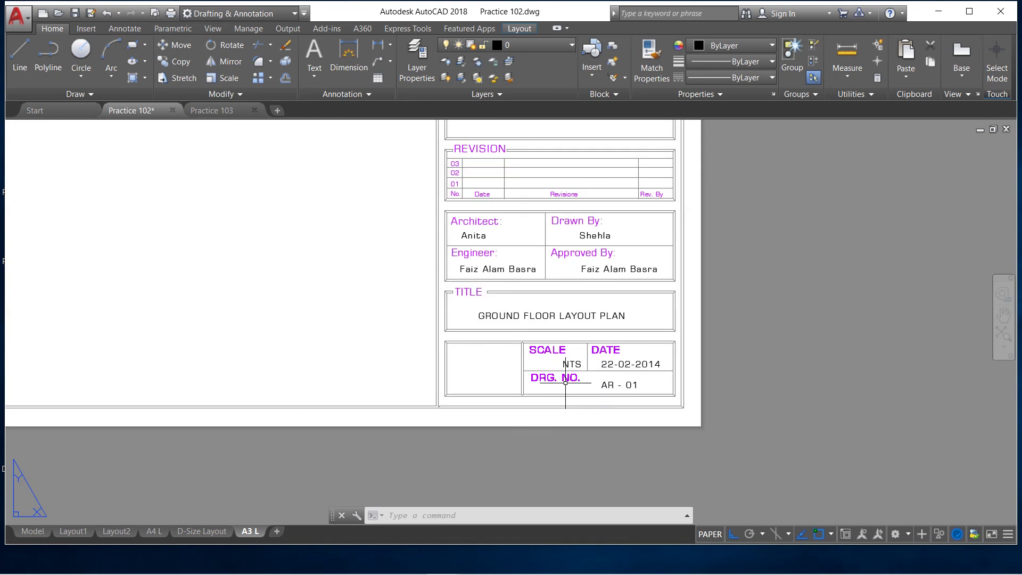
{"action": "scroll", "coordinate": [565, 382], "scroll_direction": "down", "scroll_amount": 2}
{"action": "scroll", "coordinate": [565, 384], "scroll_direction": "down", "scroll_amount": 2}
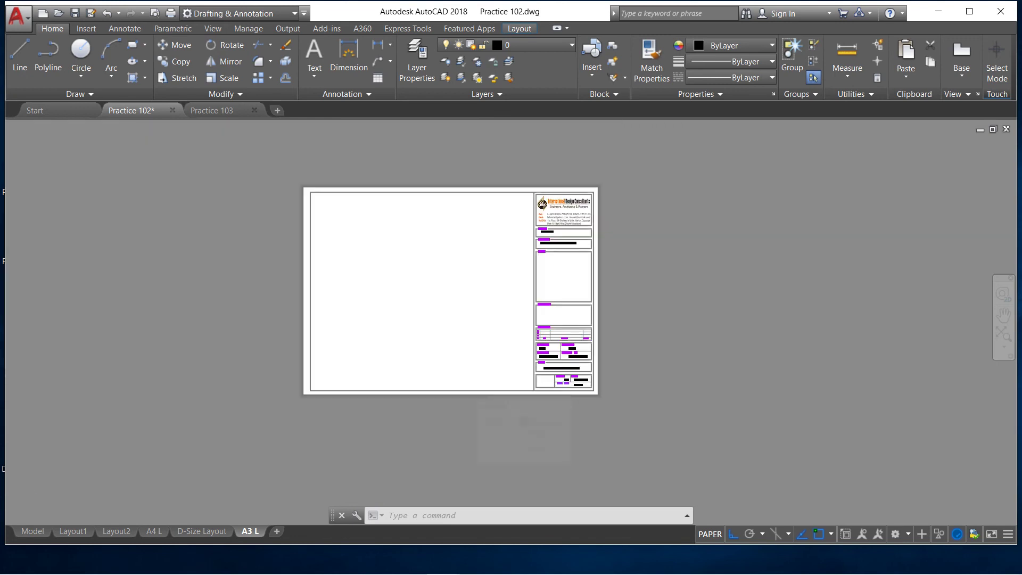
{"action": "scroll", "coordinate": [564, 383], "scroll_direction": "up", "scroll_amount": 2}
{"action": "scroll", "coordinate": [562, 401], "scroll_direction": "down", "scroll_amount": 2}
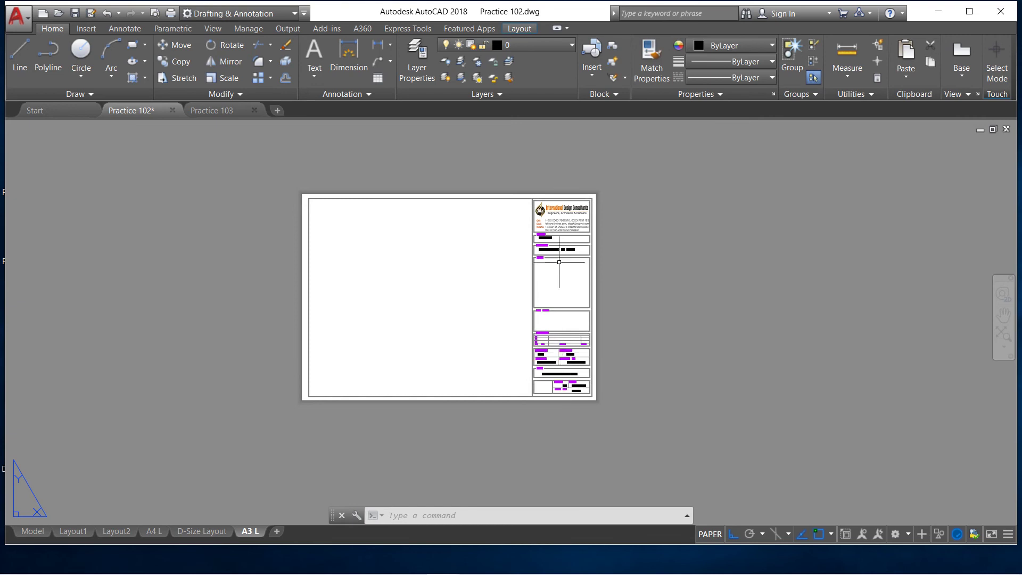
{"action": "scroll", "coordinate": [560, 263], "scroll_direction": "up", "scroll_amount": 3}
{"action": "scroll", "coordinate": [274, 263], "scroll_direction": "down", "scroll_amount": 2}
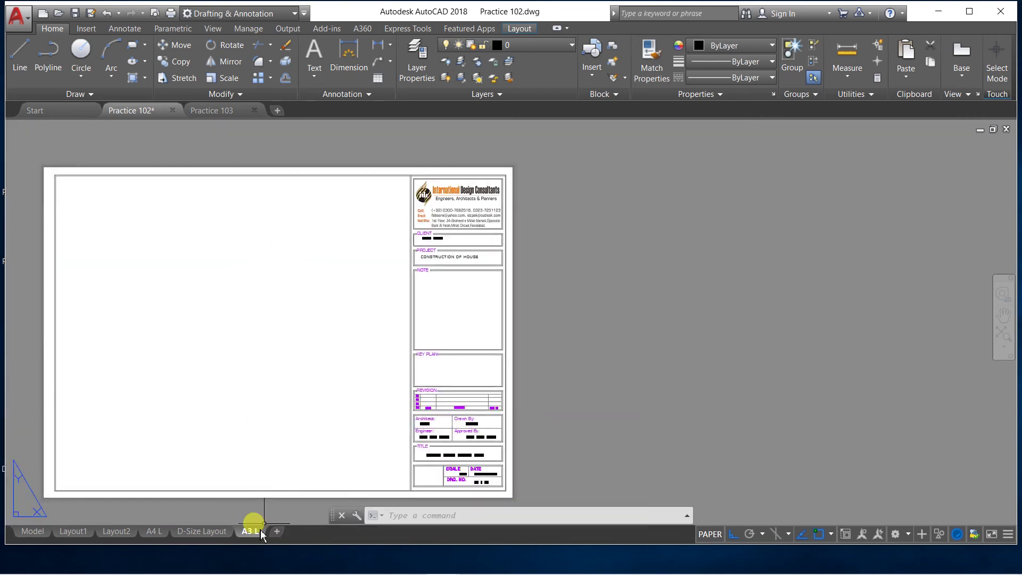
- Insert the A3 P layout from the Practice 100 template beside A3 L
{"action": "right_click", "coordinate": [264, 531]}
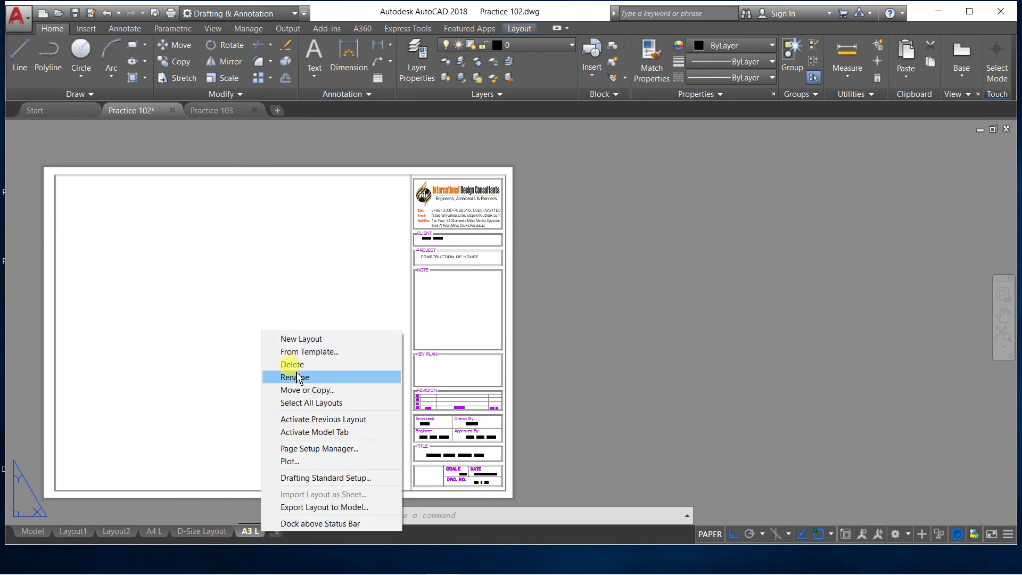
{"action": "left_click", "coordinate": [300, 352]}
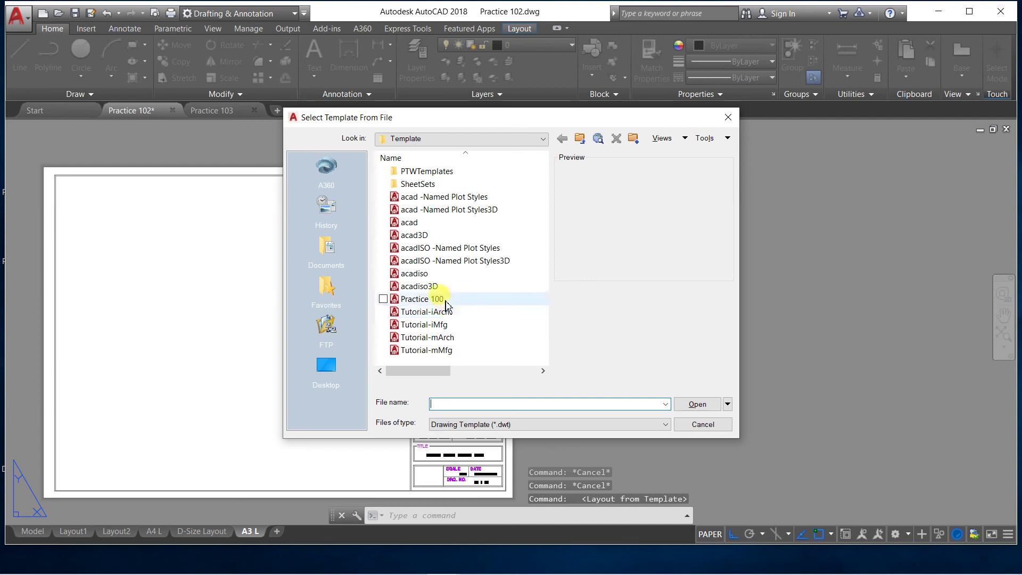
{"action": "left_click", "coordinate": [444, 299]}
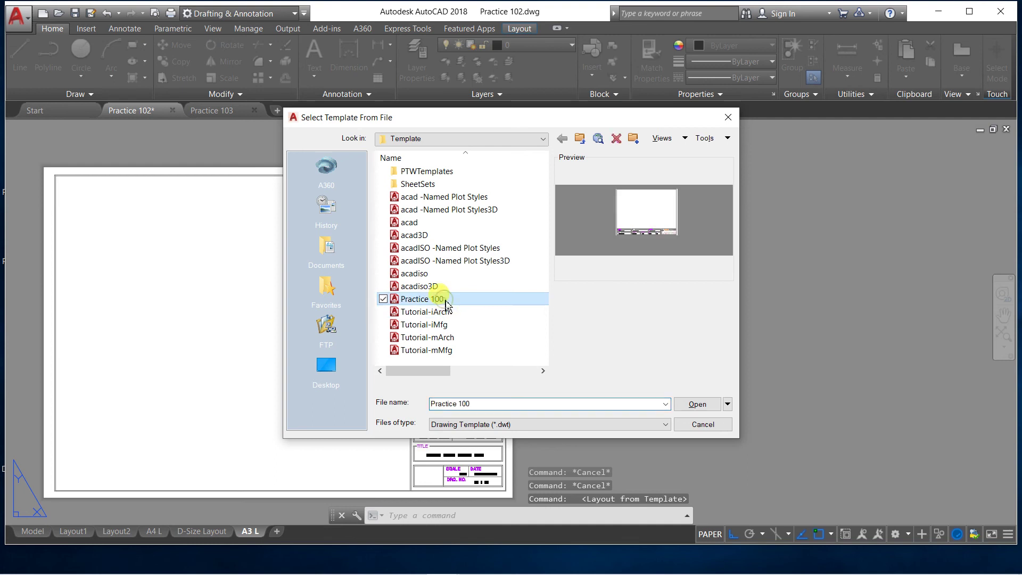
{"action": "left_click", "coordinate": [687, 408]}
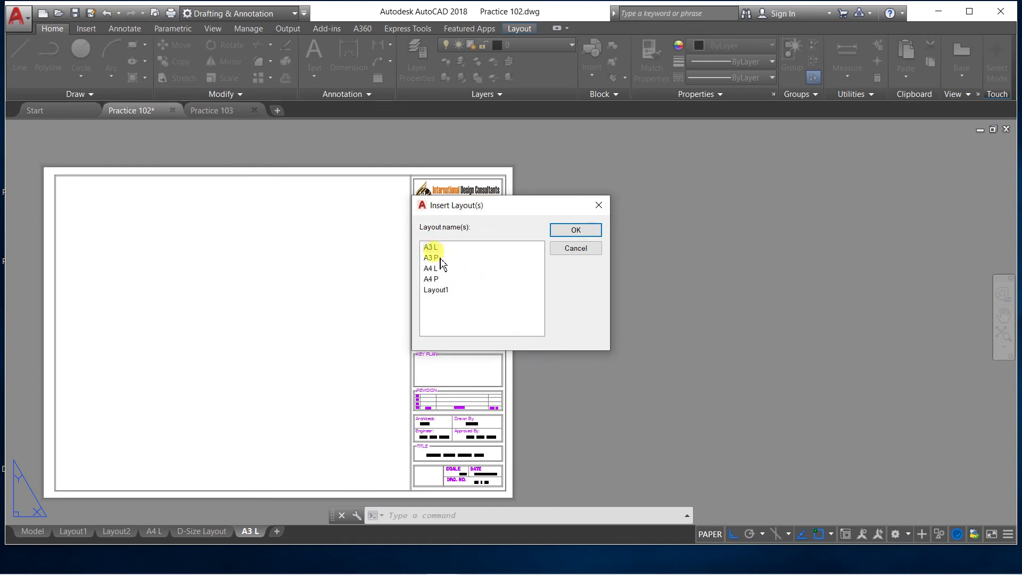
{"action": "left_click", "coordinate": [431, 257]}
{"action": "left_click", "coordinate": [574, 230]}
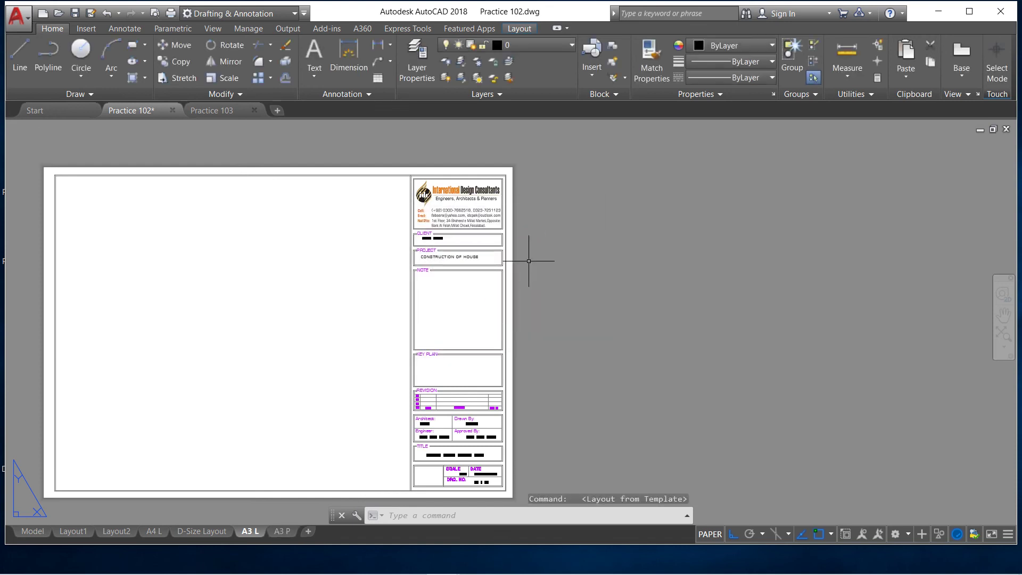
{"action": "left_click", "coordinate": [273, 532]}
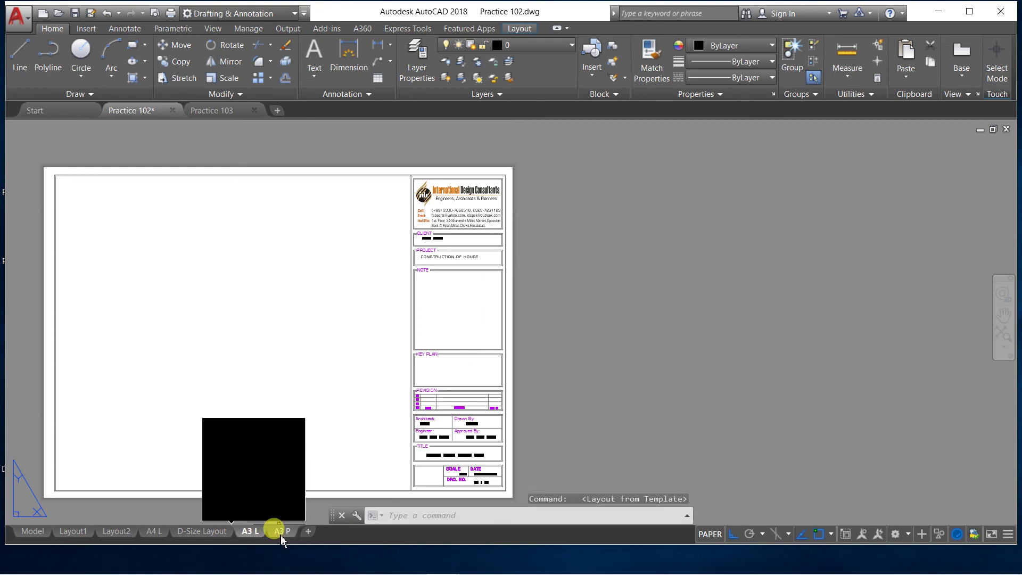
- Show the A3 P portrait sheet and zoom over its GROUND FLOOR LAYOUT PLAN title block
{"action": "left_click", "coordinate": [280, 532]}
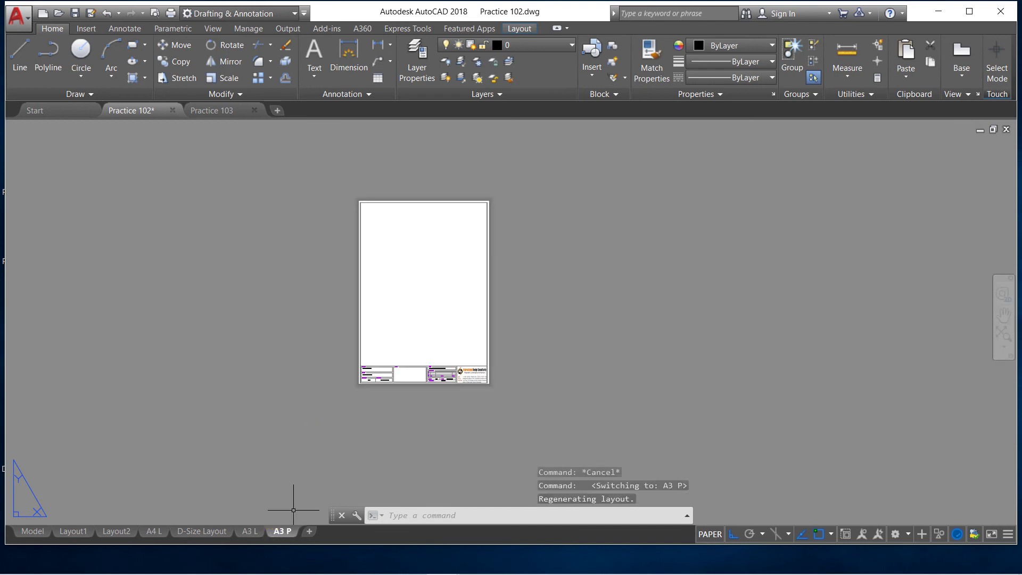
{"action": "scroll", "coordinate": [404, 385], "scroll_direction": "up", "scroll_amount": 4}
{"action": "scroll", "coordinate": [376, 392], "scroll_direction": "down", "scroll_amount": 4}
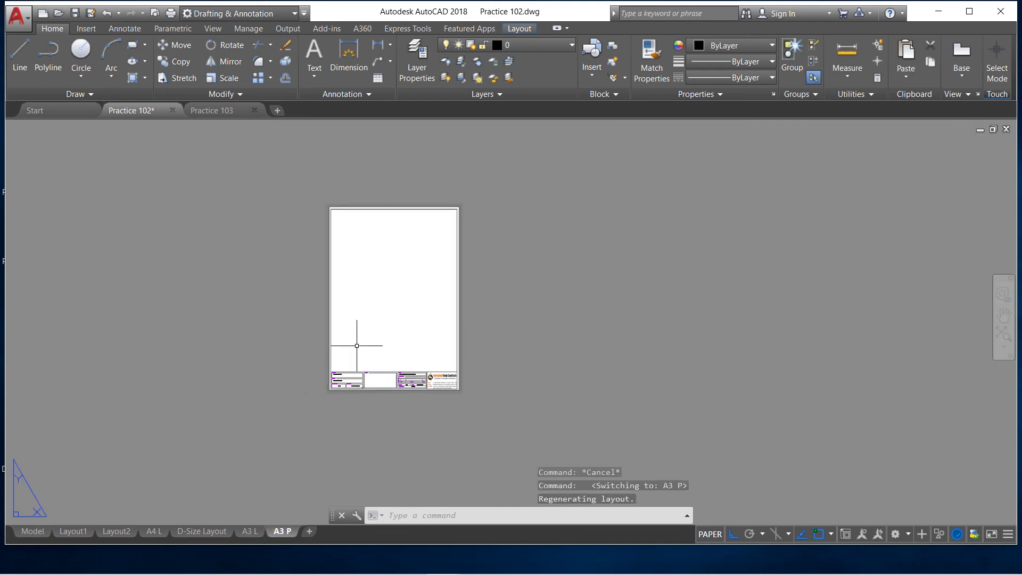
{"action": "scroll", "coordinate": [343, 216], "scroll_direction": "up", "scroll_amount": 2}
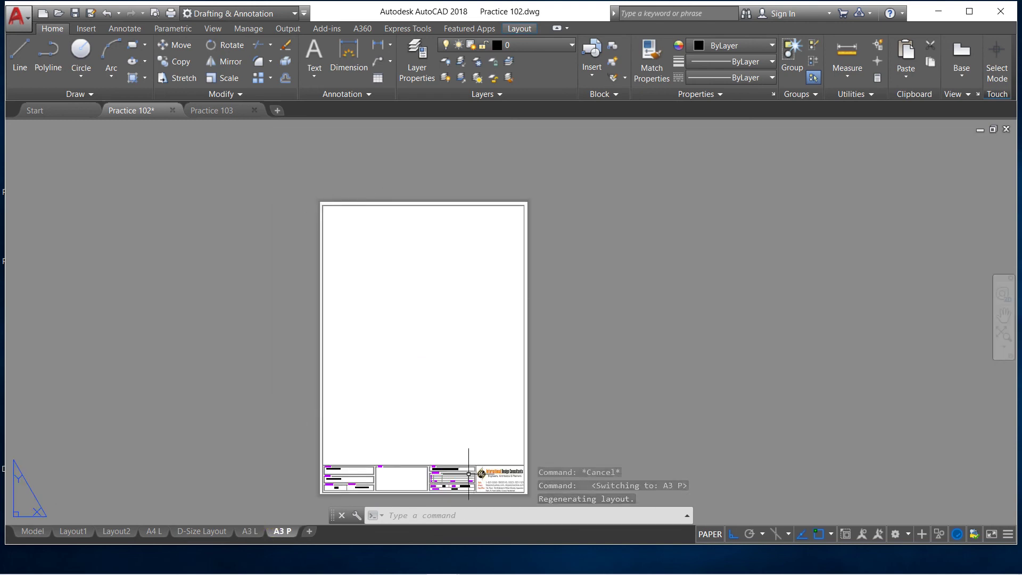
{"action": "scroll", "coordinate": [429, 434], "scroll_direction": "down", "scroll_amount": 2}
{"action": "scroll", "coordinate": [430, 427], "scroll_direction": "up", "scroll_amount": 6}
{"action": "scroll", "coordinate": [217, 367], "scroll_direction": "up", "scroll_amount": 2}
{"action": "scroll", "coordinate": [205, 367], "scroll_direction": "down", "scroll_amount": 2}
{"action": "scroll", "coordinate": [334, 372], "scroll_direction": "up", "scroll_amount": 2}
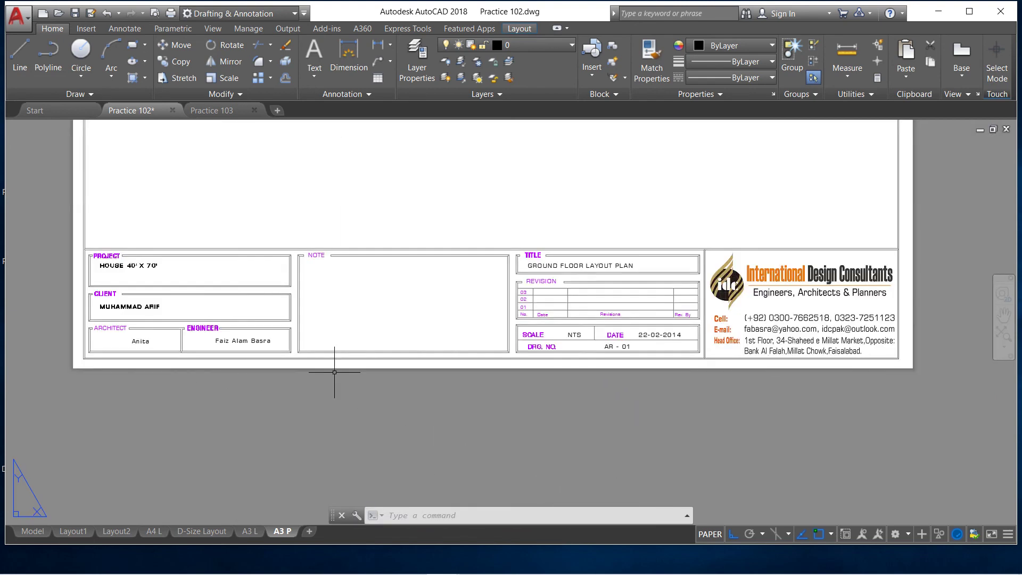
{"action": "scroll", "coordinate": [111, 275], "scroll_direction": "up", "scroll_amount": 2}
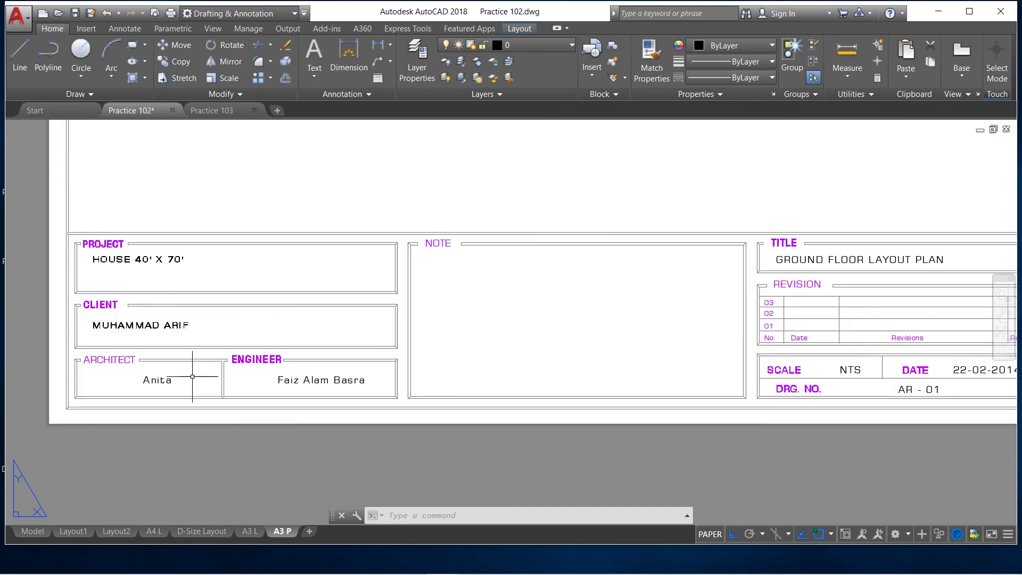
{"action": "scroll", "coordinate": [97, 362], "scroll_direction": "down", "scroll_amount": 2}
{"action": "scroll", "coordinate": [72, 344], "scroll_direction": "down", "scroll_amount": 2}
{"action": "scroll", "coordinate": [271, 344], "scroll_direction": "up", "scroll_amount": 4}
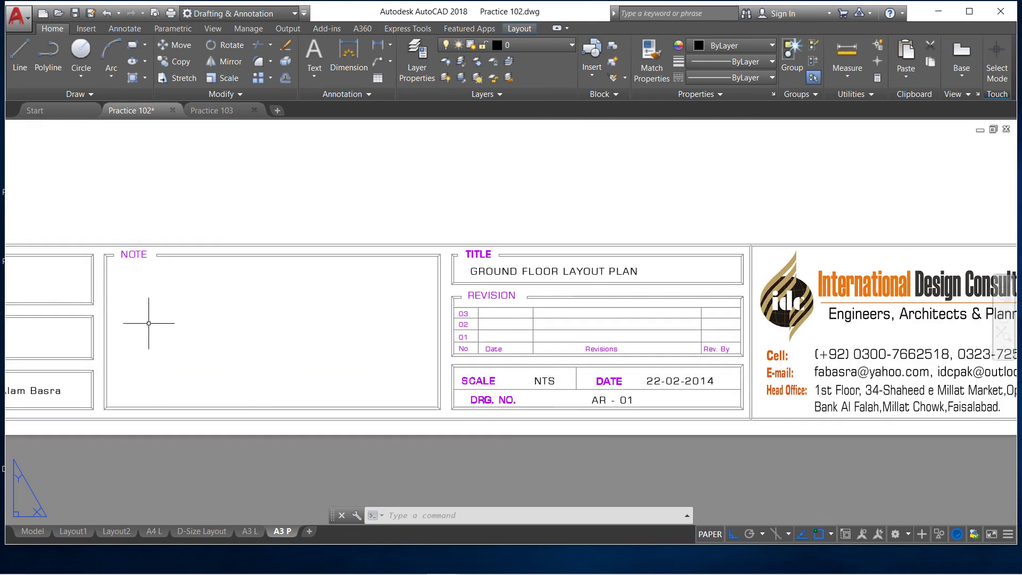
{"action": "scroll", "coordinate": [133, 296], "scroll_direction": "down", "scroll_amount": 4}
{"action": "scroll", "coordinate": [178, 256], "scroll_direction": "up", "scroll_amount": 2}
{"action": "scroll", "coordinate": [177, 254], "scroll_direction": "up", "scroll_amount": 2}
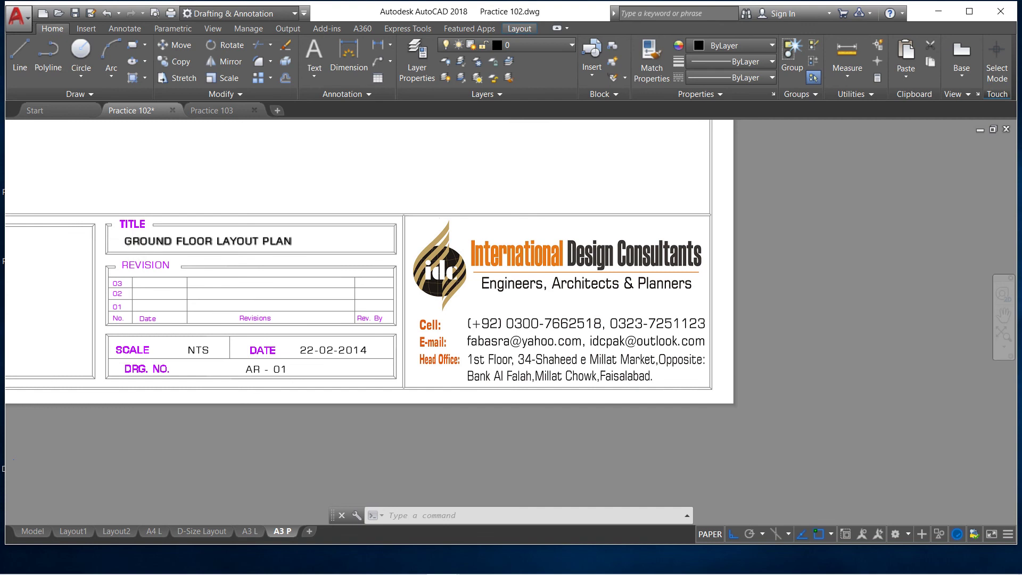
{"action": "scroll", "coordinate": [128, 238], "scroll_direction": "up", "scroll_amount": 2}
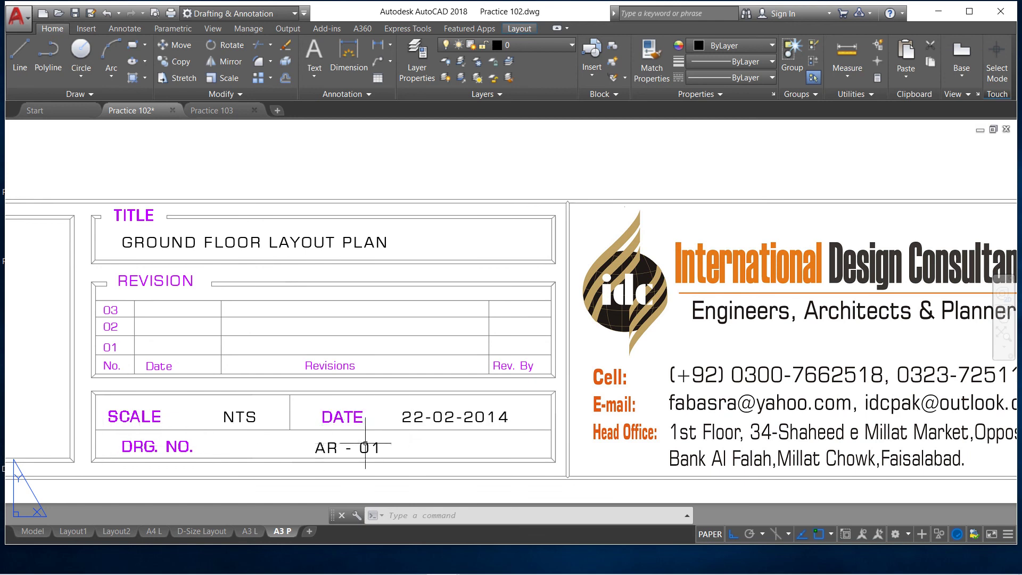
{"action": "scroll", "coordinate": [293, 341], "scroll_direction": "down", "scroll_amount": 5}
{"action": "scroll", "coordinate": [455, 329], "scroll_direction": "up", "scroll_amount": 3}
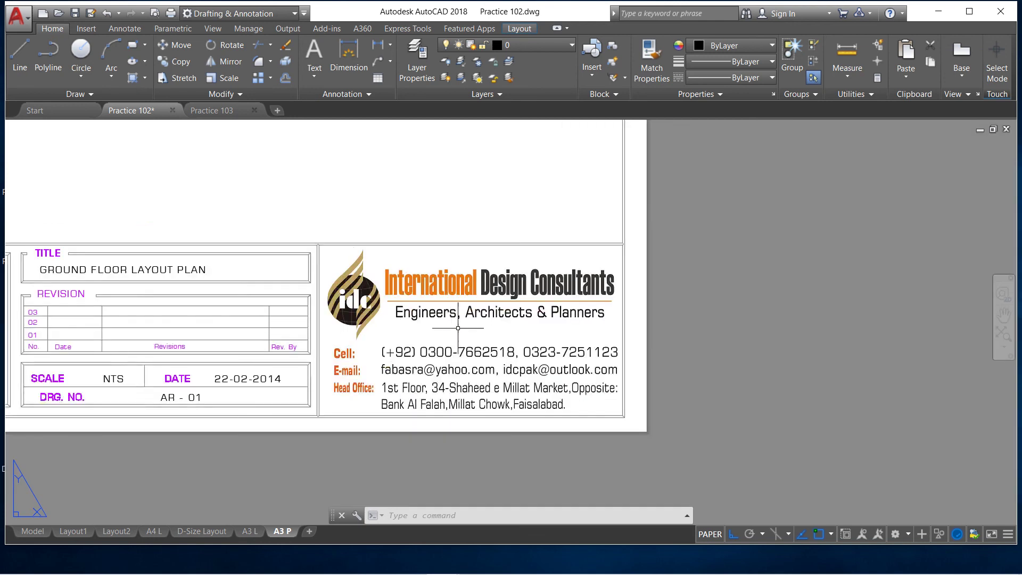
{"action": "scroll", "coordinate": [415, 358], "scroll_direction": "up", "scroll_amount": 2}
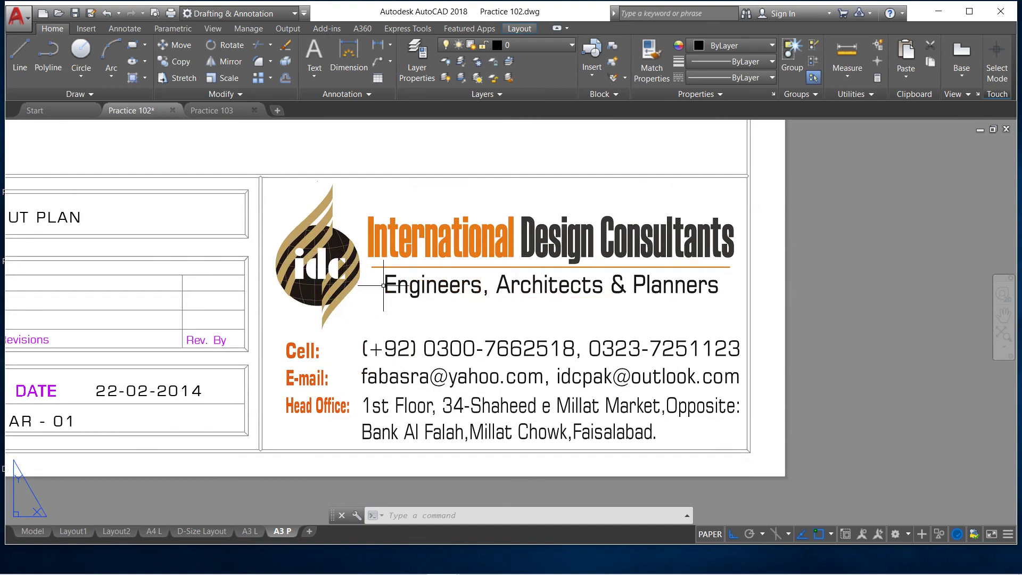
{"action": "scroll", "coordinate": [519, 405], "scroll_direction": "down", "scroll_amount": 2}
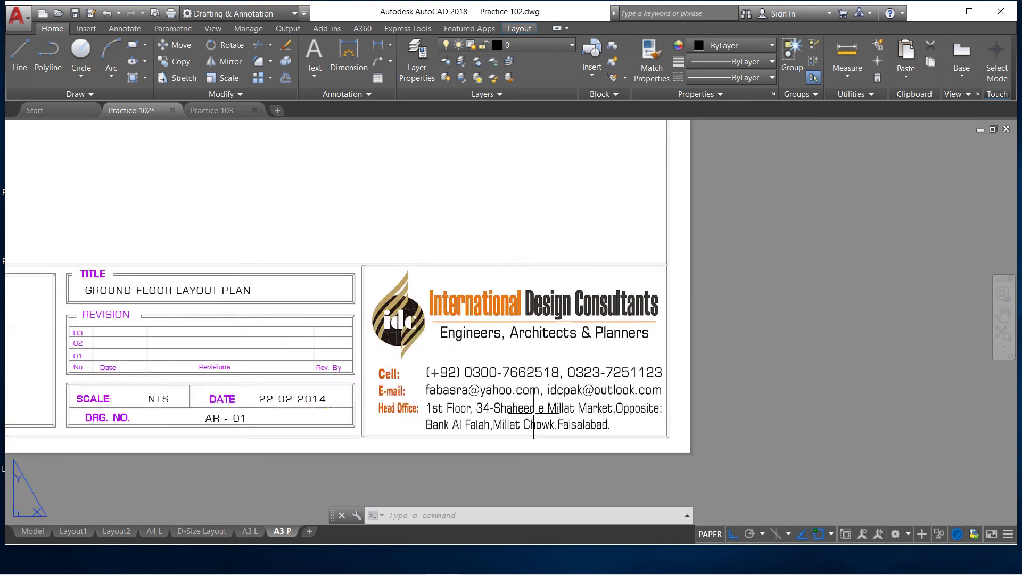
{"action": "scroll", "coordinate": [529, 410], "scroll_direction": "down", "scroll_amount": 4}
{"action": "scroll", "coordinate": [539, 402], "scroll_direction": "down", "scroll_amount": 2}
{"action": "scroll", "coordinate": [490, 395], "scroll_direction": "down", "scroll_amount": 2}
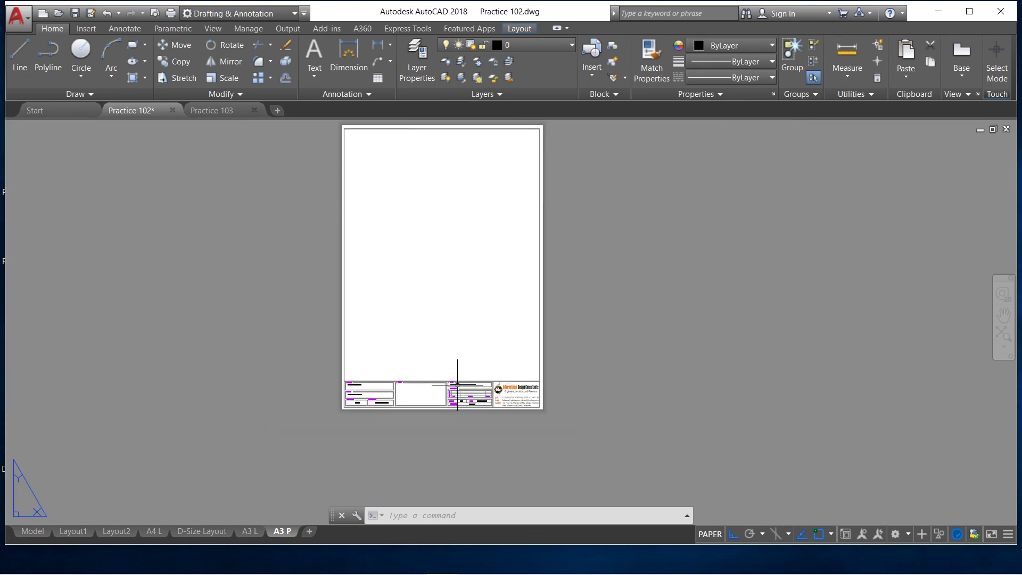
{"action": "scroll", "coordinate": [372, 155], "scroll_direction": "up", "scroll_amount": 2}
{"action": "scroll", "coordinate": [336, 186], "scroll_direction": "down", "scroll_amount": 2}
{"action": "scroll", "coordinate": [346, 151], "scroll_direction": "down", "scroll_amount": 2}
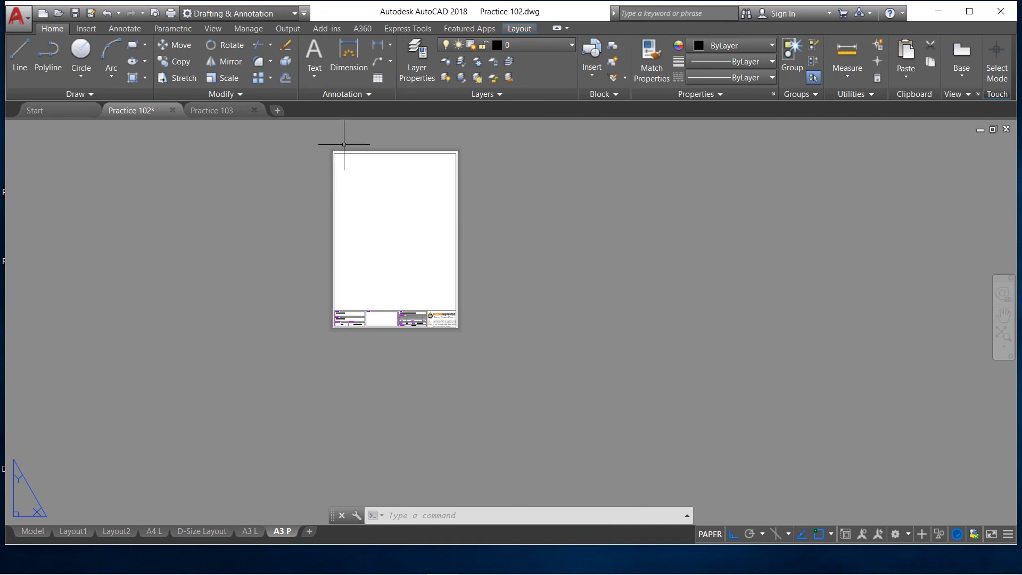
{"action": "scroll", "coordinate": [353, 175], "scroll_direction": "up", "scroll_amount": 4}
{"action": "scroll", "coordinate": [346, 176], "scroll_direction": "down", "scroll_amount": 4}
{"action": "scroll", "coordinate": [357, 263], "scroll_direction": "up", "scroll_amount": 2}
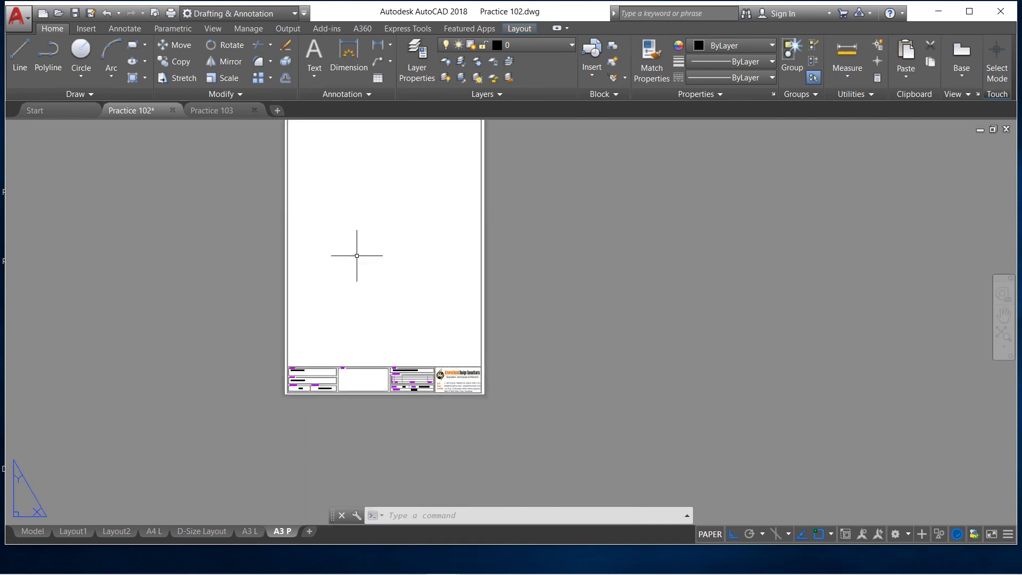
{"action": "scroll", "coordinate": [324, 203], "scroll_direction": "down", "scroll_amount": 2}
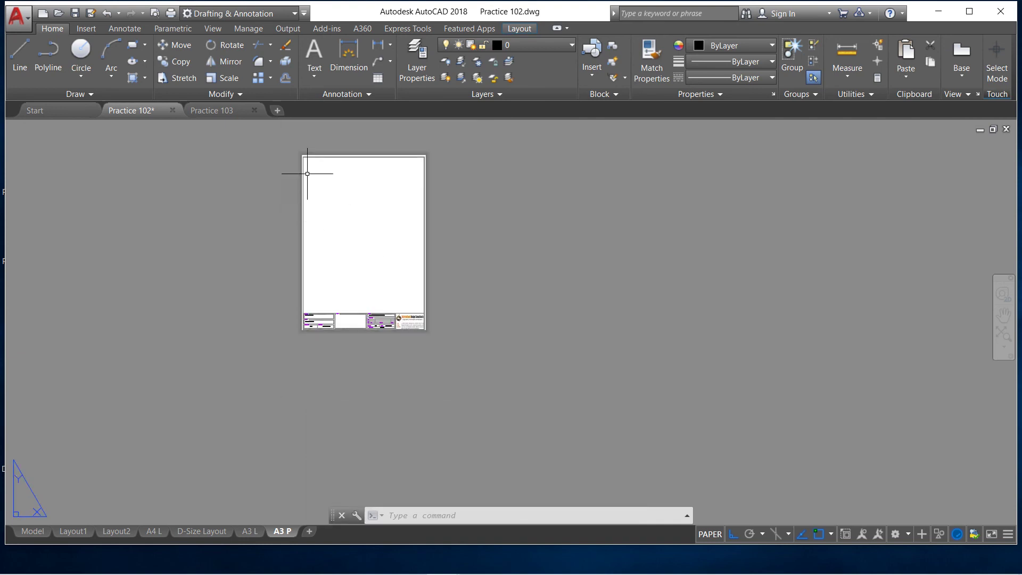
{"action": "scroll", "coordinate": [307, 156], "scroll_direction": "up", "scroll_amount": 2}
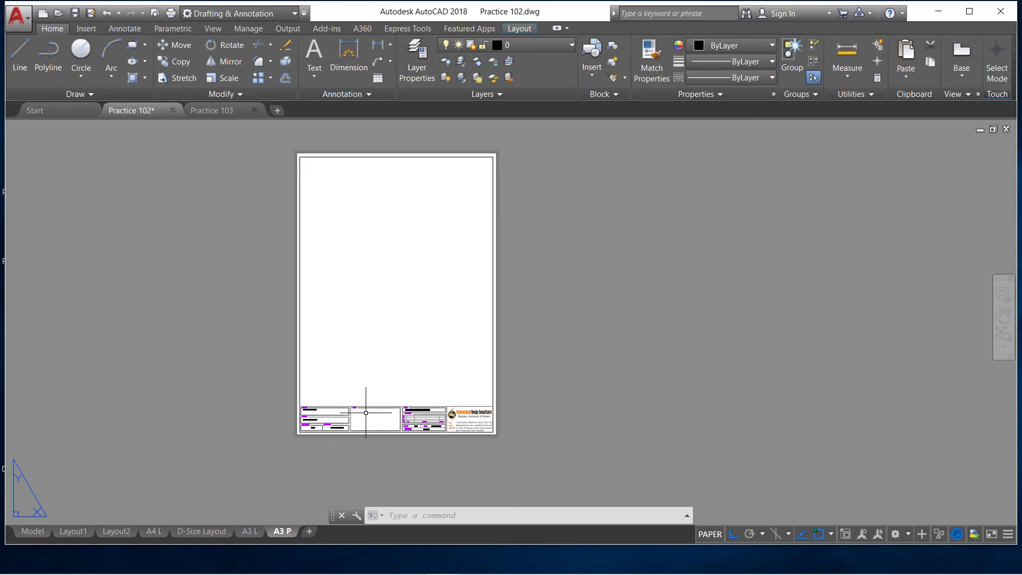
{"action": "scroll", "coordinate": [366, 426], "scroll_direction": "up", "scroll_amount": 2}
{"action": "scroll", "coordinate": [349, 426], "scroll_direction": "up", "scroll_amount": 4}
{"action": "scroll", "coordinate": [257, 363], "scroll_direction": "down", "scroll_amount": 6}
{"action": "scroll", "coordinate": [280, 379], "scroll_direction": "up", "scroll_amount": 2}
{"action": "scroll", "coordinate": [280, 378], "scroll_direction": "up", "scroll_amount": 2}
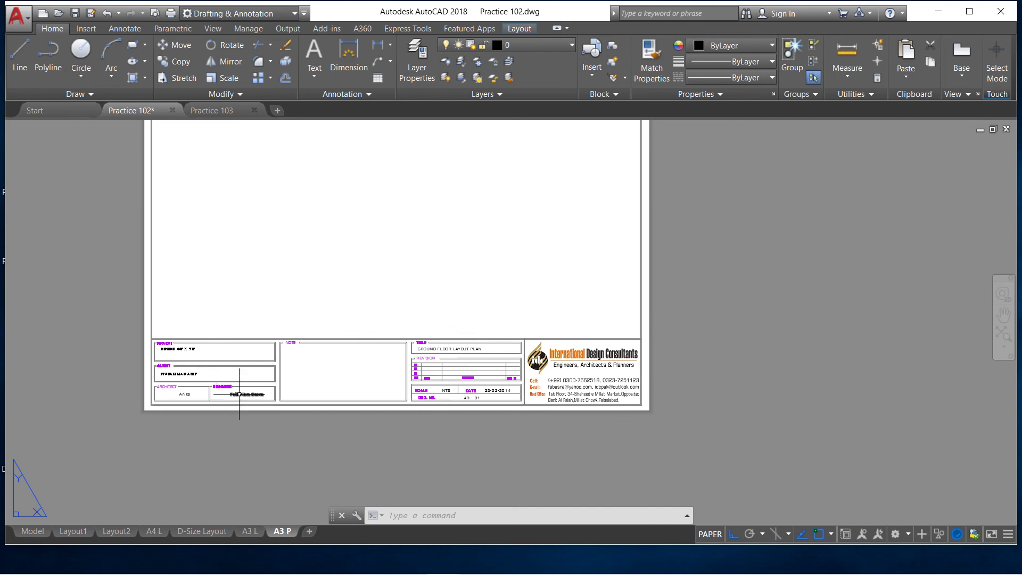
{"action": "scroll", "coordinate": [242, 398], "scroll_direction": "down", "scroll_amount": 2}
{"action": "scroll", "coordinate": [280, 356], "scroll_direction": "down", "scroll_amount": 1}
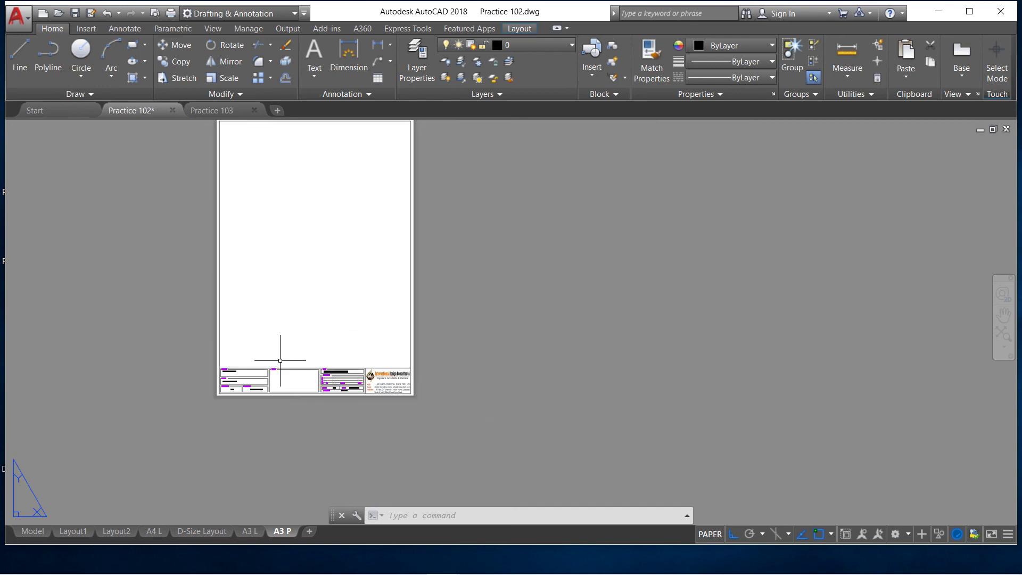
{"action": "scroll", "coordinate": [280, 355], "scroll_direction": "down", "scroll_amount": 1}
{"action": "scroll", "coordinate": [280, 355], "scroll_direction": "up", "scroll_amount": 1}
{"action": "scroll", "coordinate": [277, 362], "scroll_direction": "up", "scroll_amount": 1}
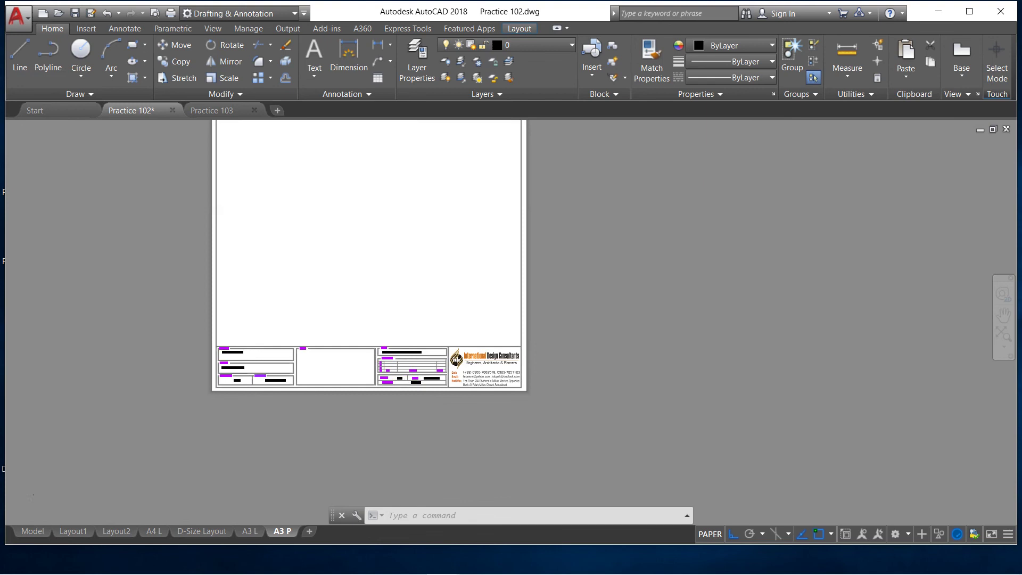
{"action": "scroll", "coordinate": [275, 368], "scroll_direction": "up", "scroll_amount": 1}
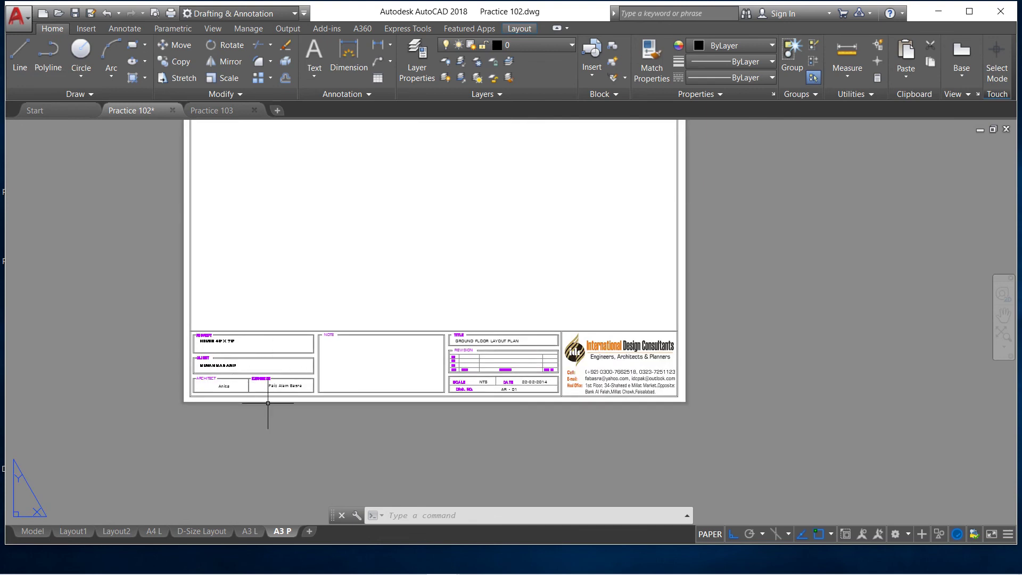
{"action": "left_click", "coordinate": [75, 531]}
- Pass through model space to the A3 L layout and zoom over its CONSTRUCTION OF HOUSE title block
{"action": "left_click", "coordinate": [31, 531]}
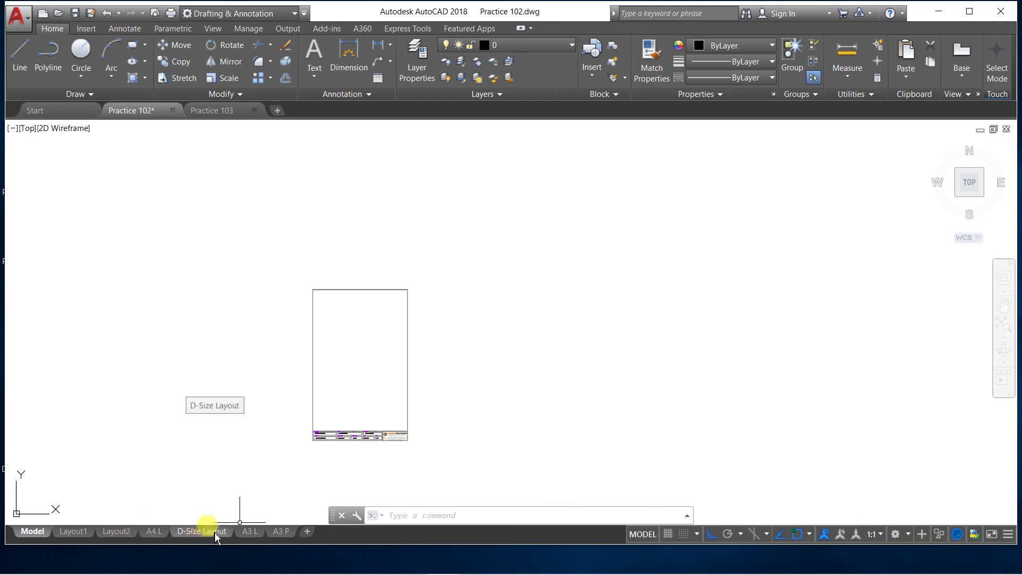
{"action": "left_click", "coordinate": [253, 532]}
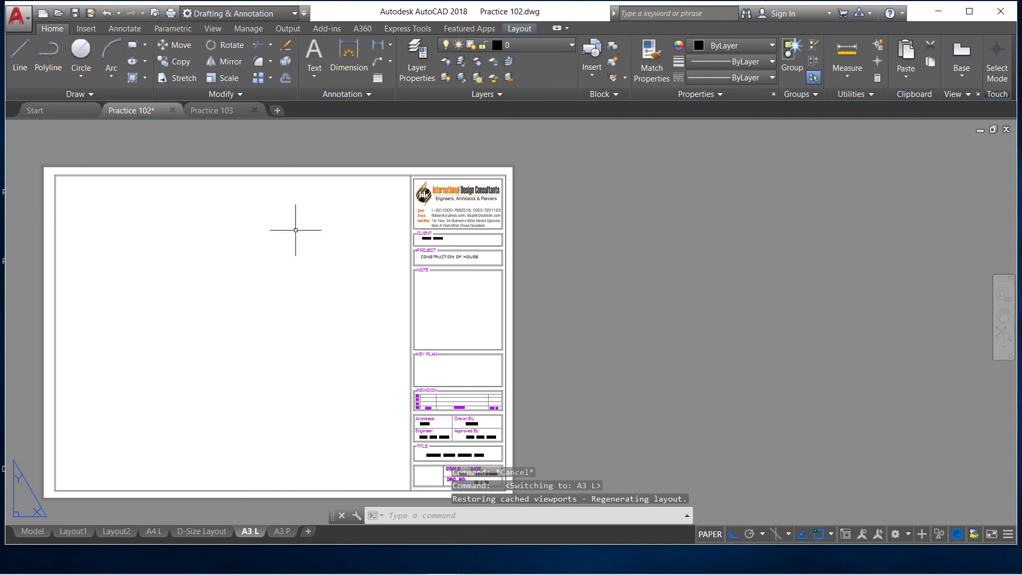
{"action": "scroll", "coordinate": [293, 229], "scroll_direction": "down", "scroll_amount": 2}
{"action": "scroll", "coordinate": [319, 317], "scroll_direction": "up", "scroll_amount": 2}
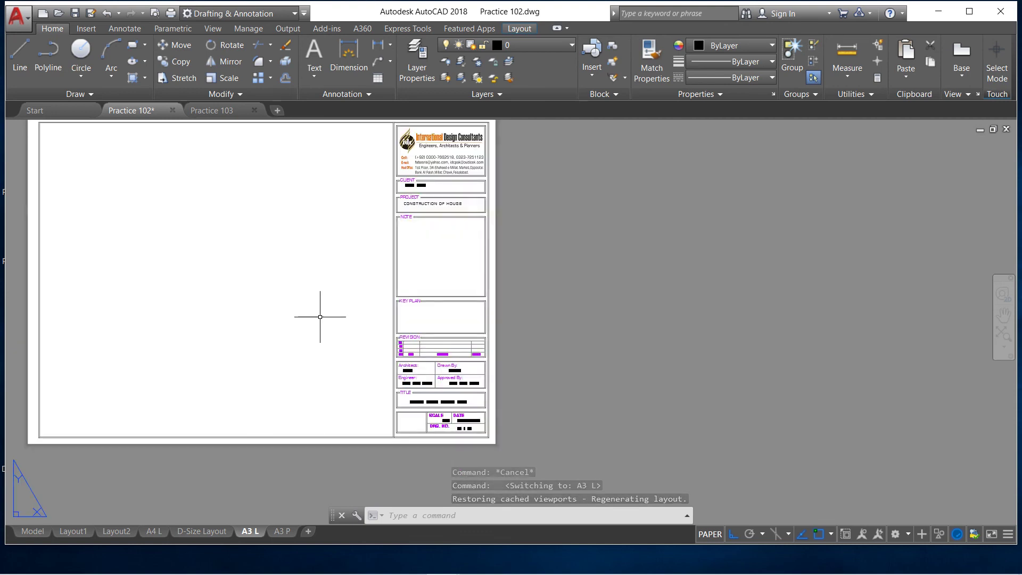
{"action": "scroll", "coordinate": [298, 326], "scroll_direction": "down", "scroll_amount": 2}
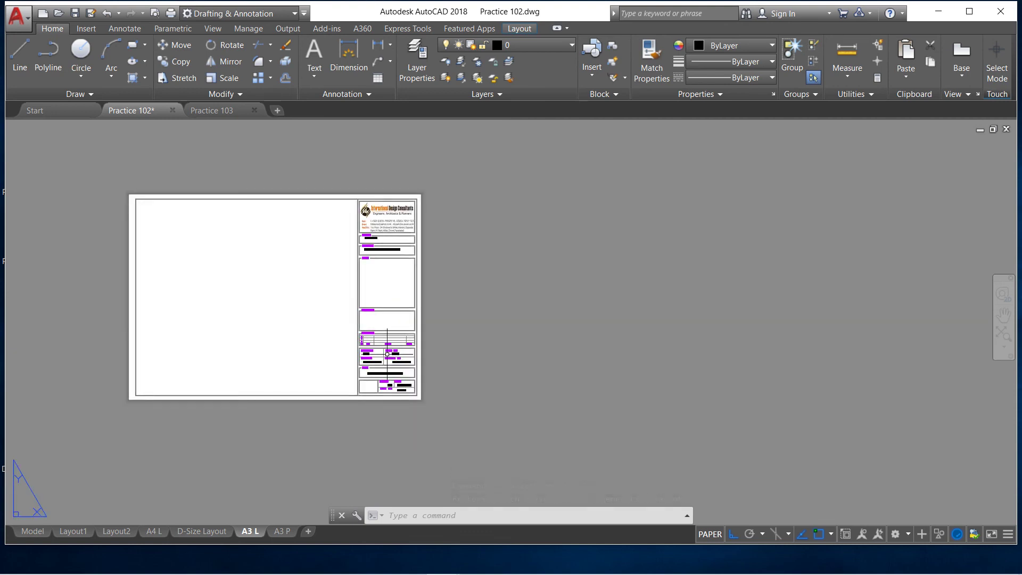
{"action": "scroll", "coordinate": [387, 346], "scroll_direction": "up", "scroll_amount": 2}
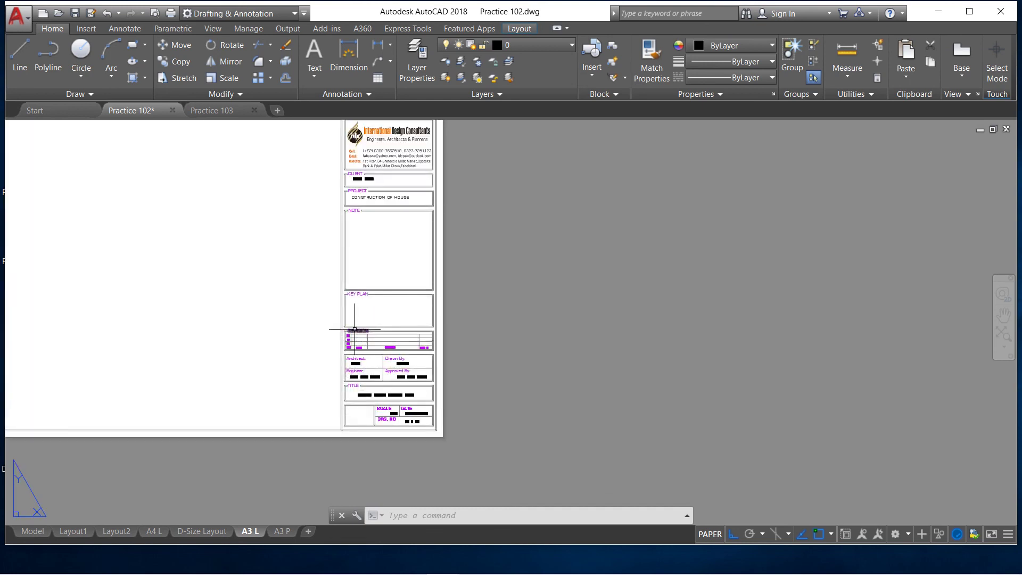
{"action": "scroll", "coordinate": [321, 338], "scroll_direction": "down", "scroll_amount": 2}
{"action": "scroll", "coordinate": [288, 342], "scroll_direction": "up", "scroll_amount": 2}
{"action": "scroll", "coordinate": [318, 352], "scroll_direction": "down", "scroll_amount": 2}
{"action": "scroll", "coordinate": [210, 312], "scroll_direction": "up", "scroll_amount": 2}
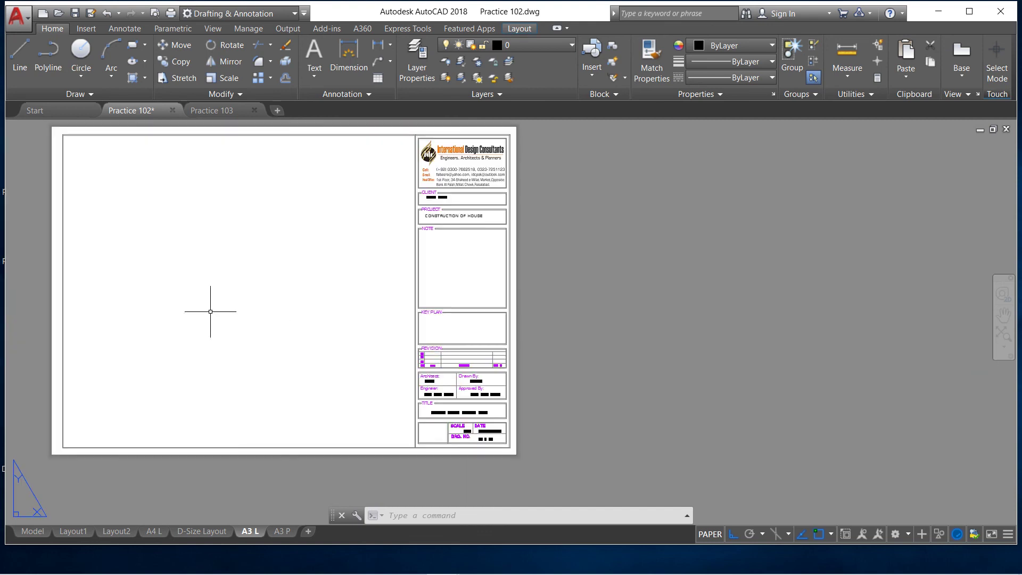